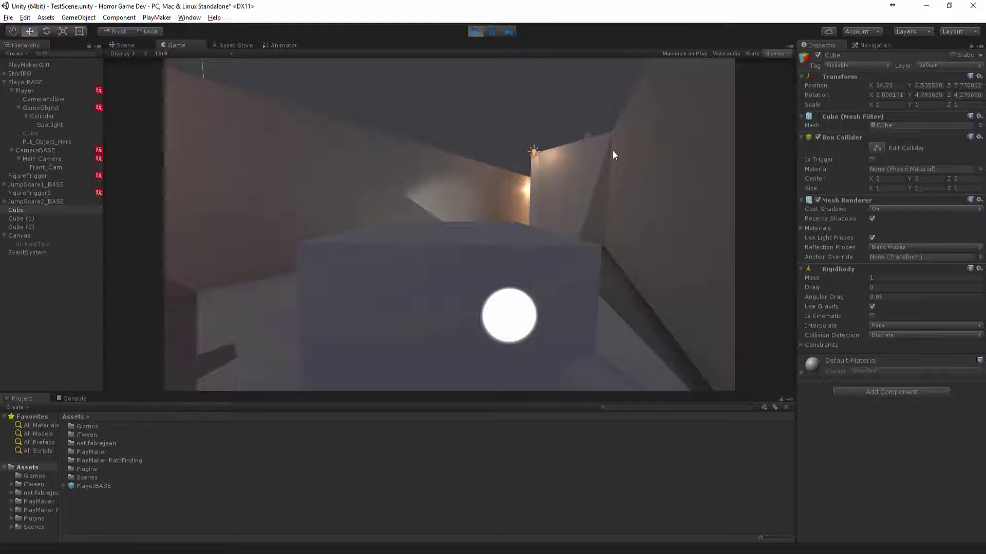
- Restart the game test, walk to the cube and pick it up, and end the test
key("ctrl+p")
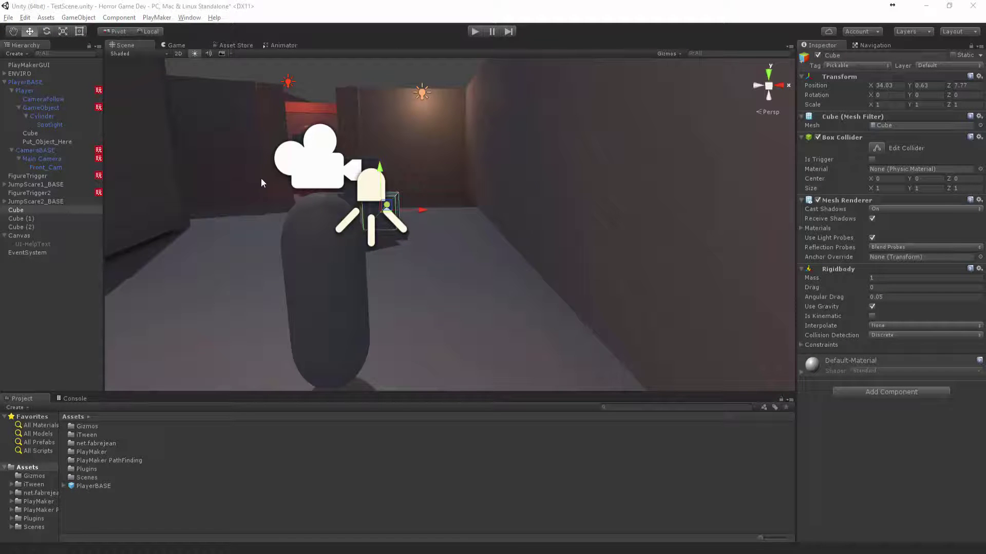
middle_click_drag(349, 217, 388, 232)
left_click(474, 33)
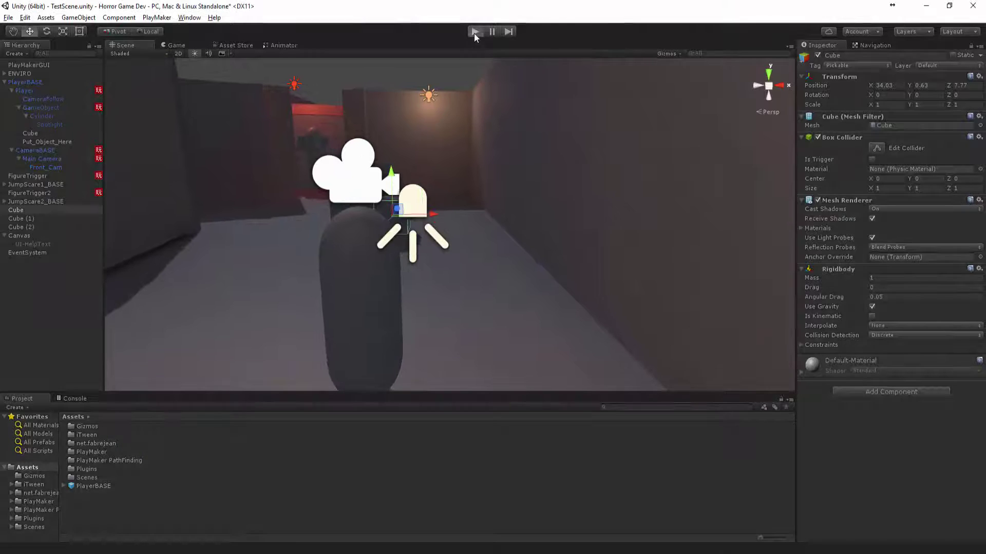
left_click(475, 32)
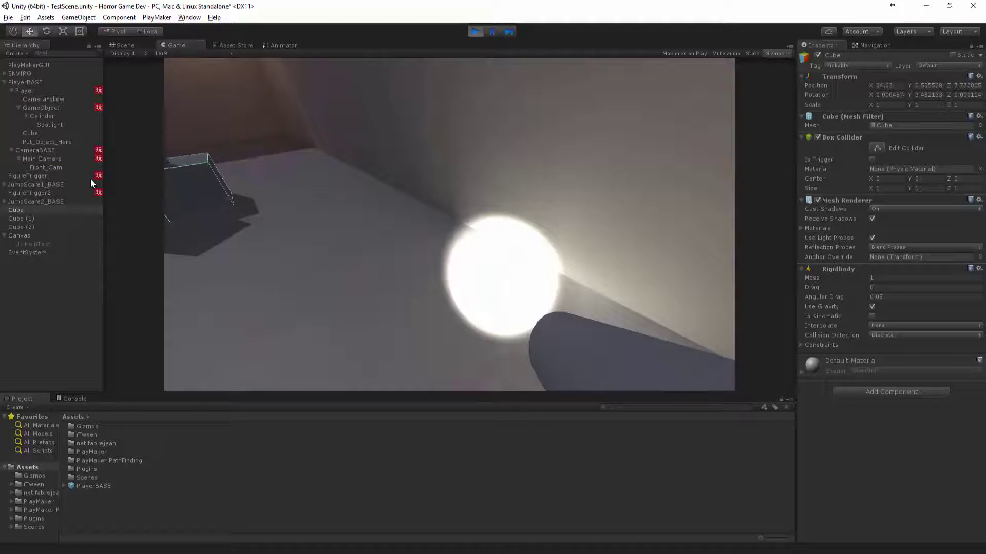
key("w")
key("f")
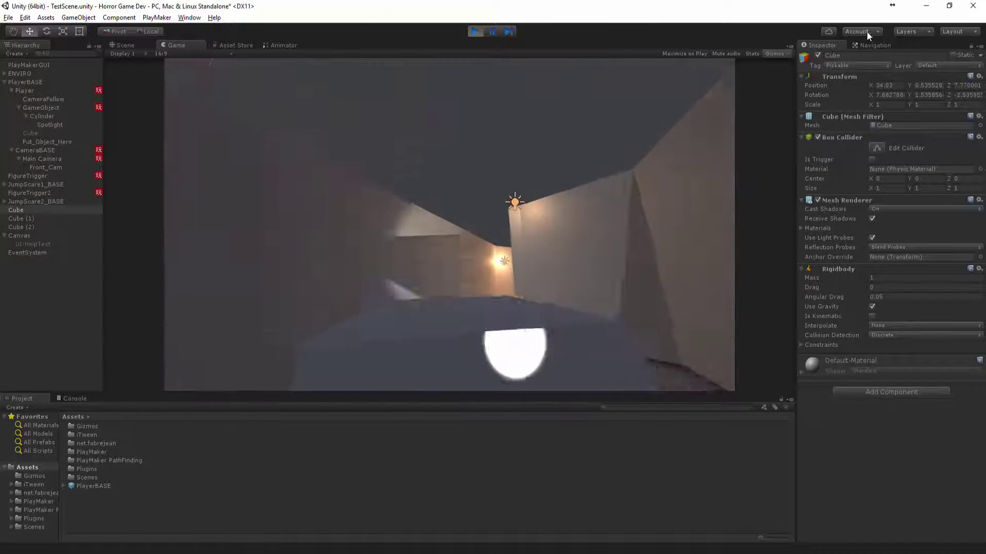
left_click(475, 32)
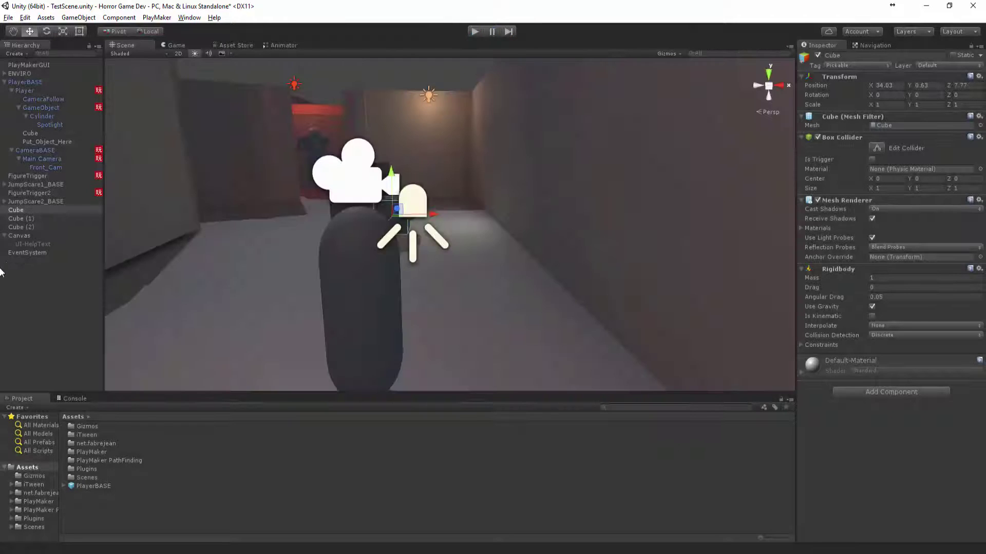
- Rename State 3 in the Player's ObjectHandler FSM as HOLDING OBJECT
left_click(24, 91)
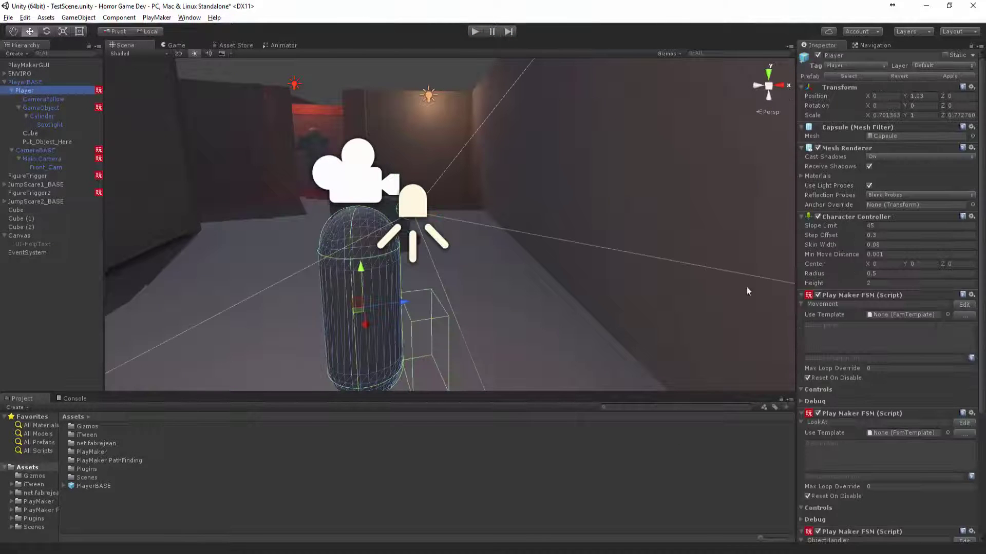
scroll(891, 354, "down", 5)
left_click(962, 371)
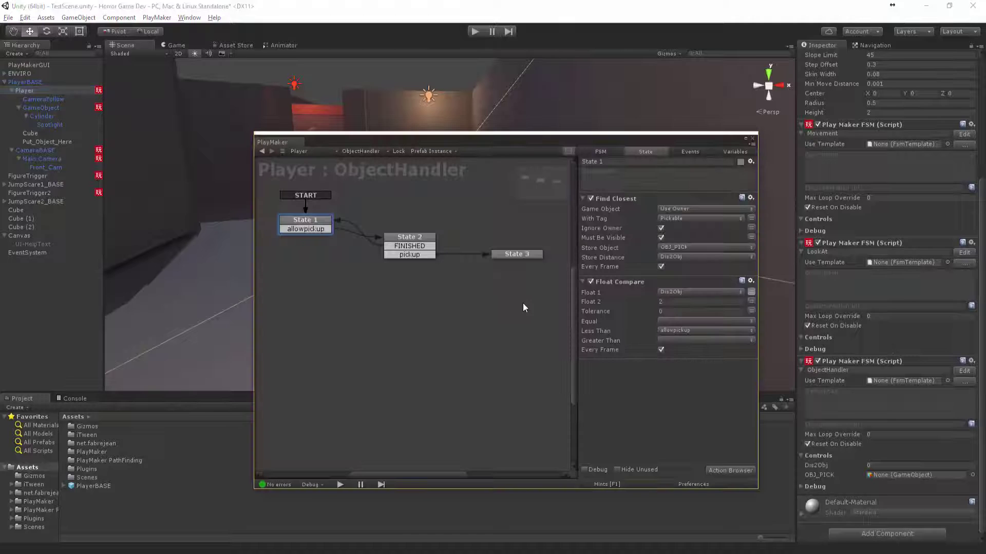
left_click(477, 263)
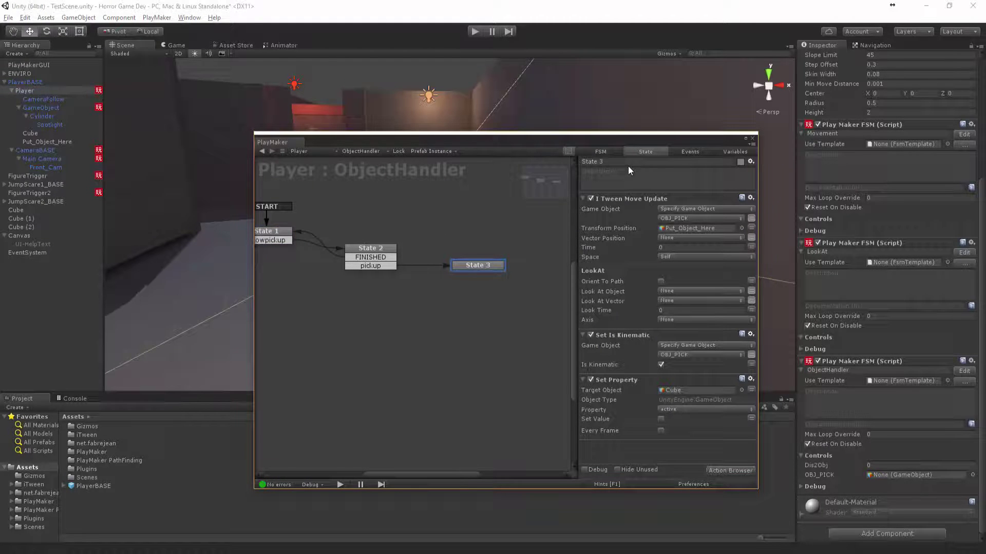
left_click(627, 164)
type("HO")
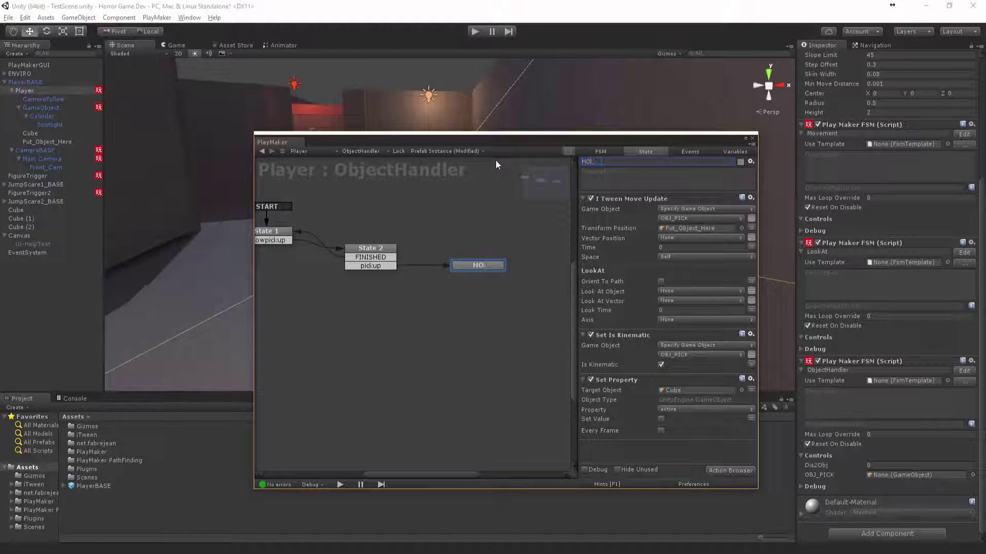
type("LDING OBJECT")
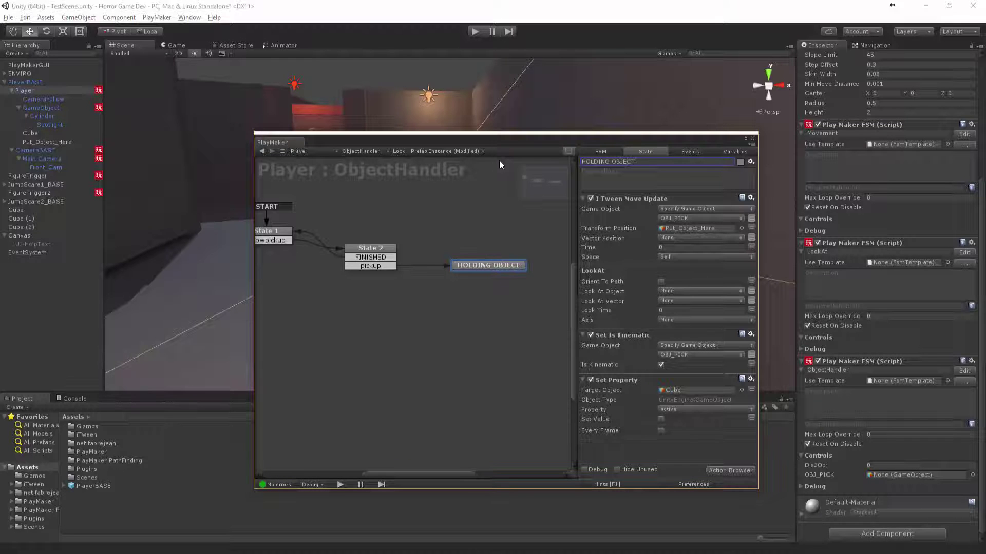
left_click(507, 298)
- Add a new event named "throw object" to the ObjectHandler FSM
left_click(496, 268)
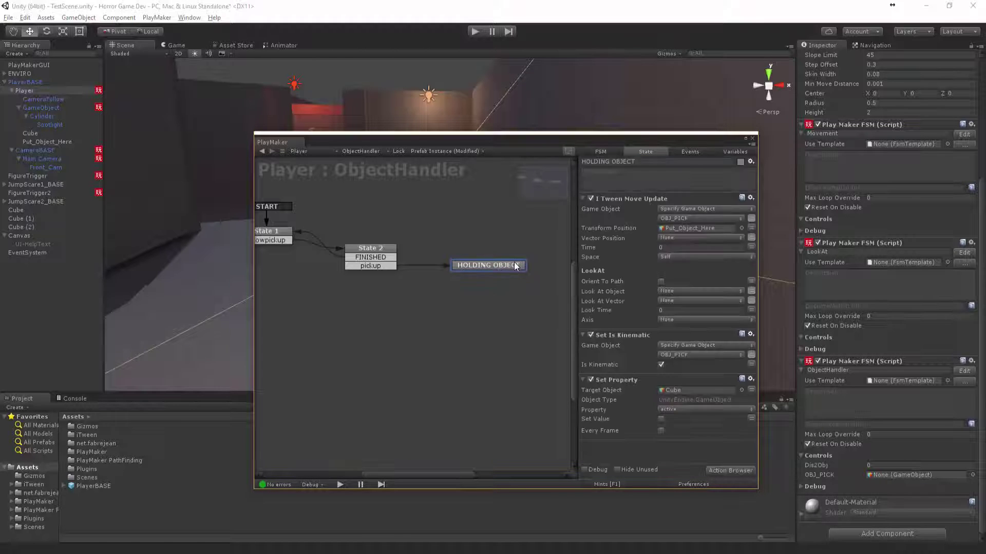
left_click(690, 152)
left_click(641, 453)
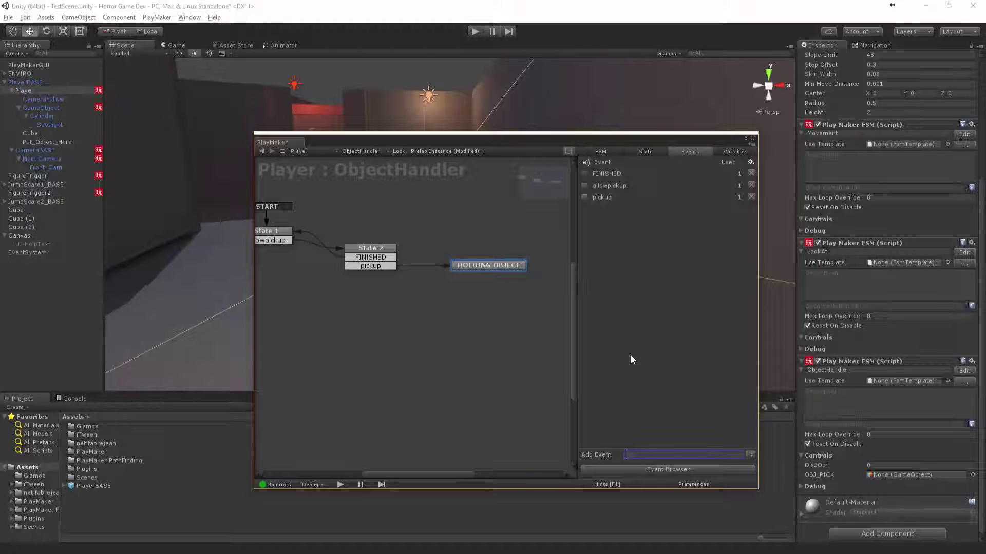
type("throw object")
key("Return")
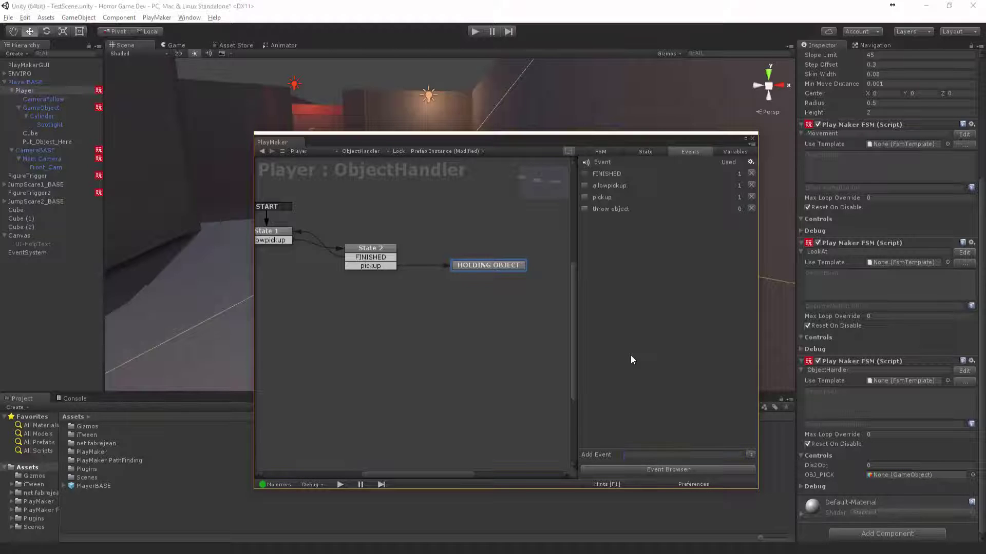
- Give the HOLDING OBJECT state a throw object transition and link it to a new state placed below it
left_click(494, 264)
right_click(494, 265)
mouse_move(529, 271)
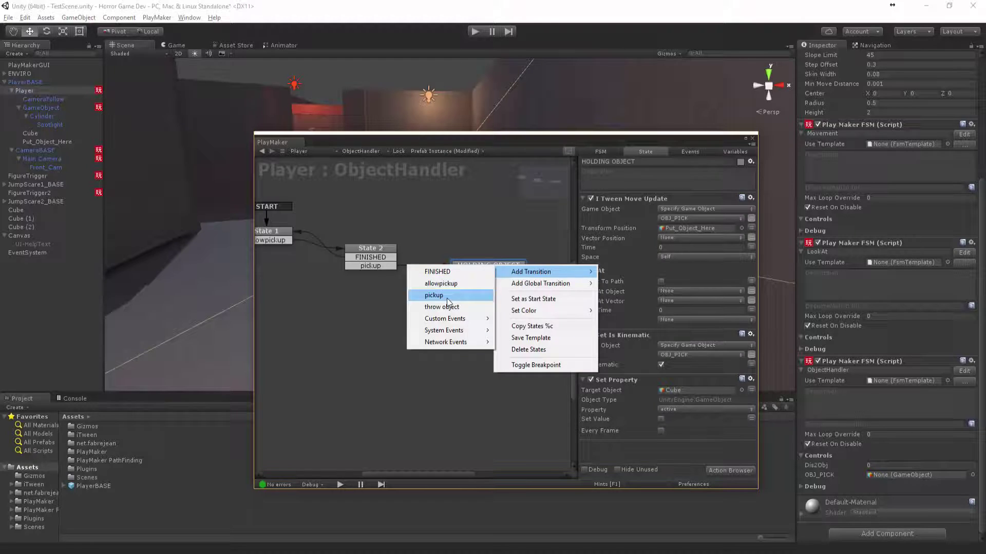
left_click(442, 307)
left_click(483, 331, "ctrl")
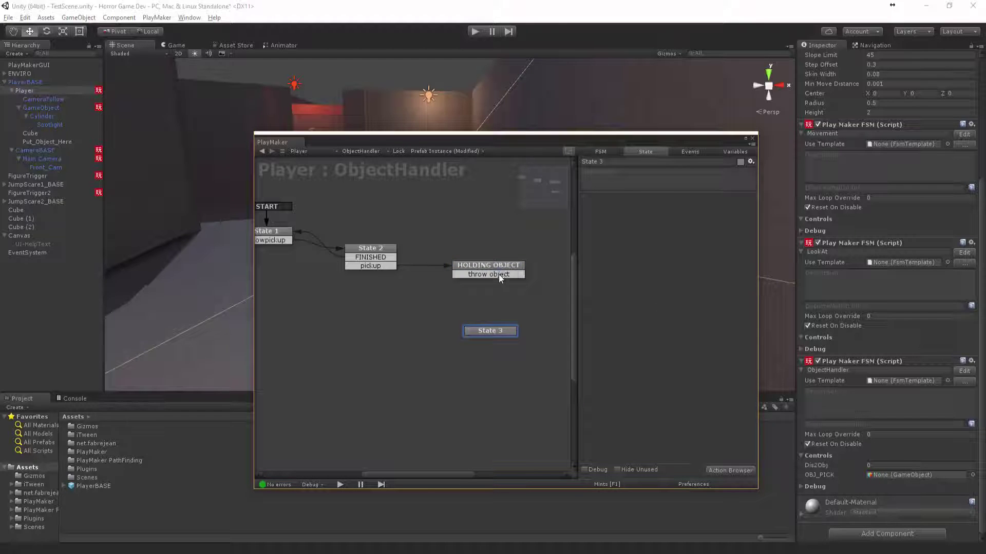
left_click_drag(498, 274, 494, 333)
middle_click_drag(483, 282, 423, 275)
left_click_drag(425, 259, 429, 239)
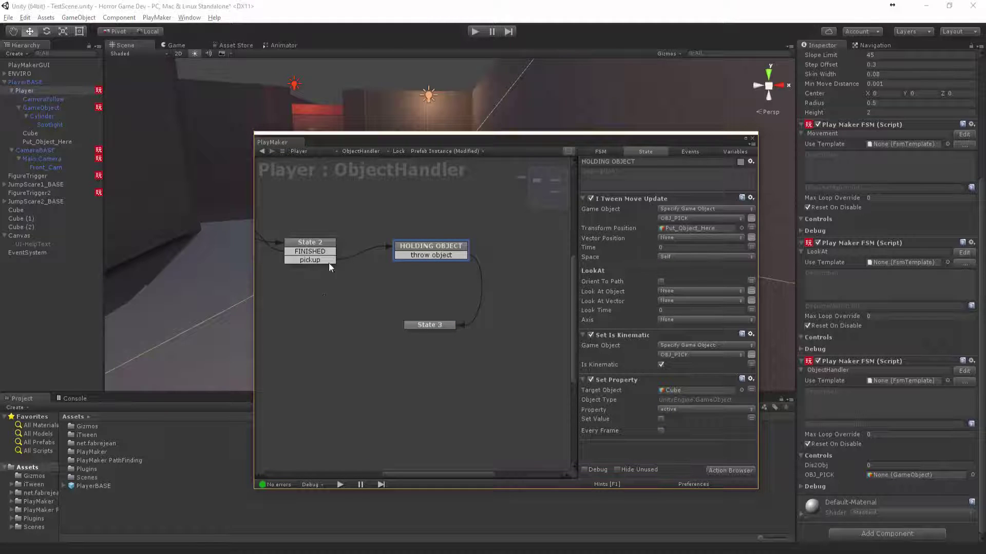
- Add a Get Mouse Button Down action to HOLDING OBJECT that sends the throw object event
left_click(322, 244)
left_click(413, 246)
left_click(736, 470)
type("get mo")
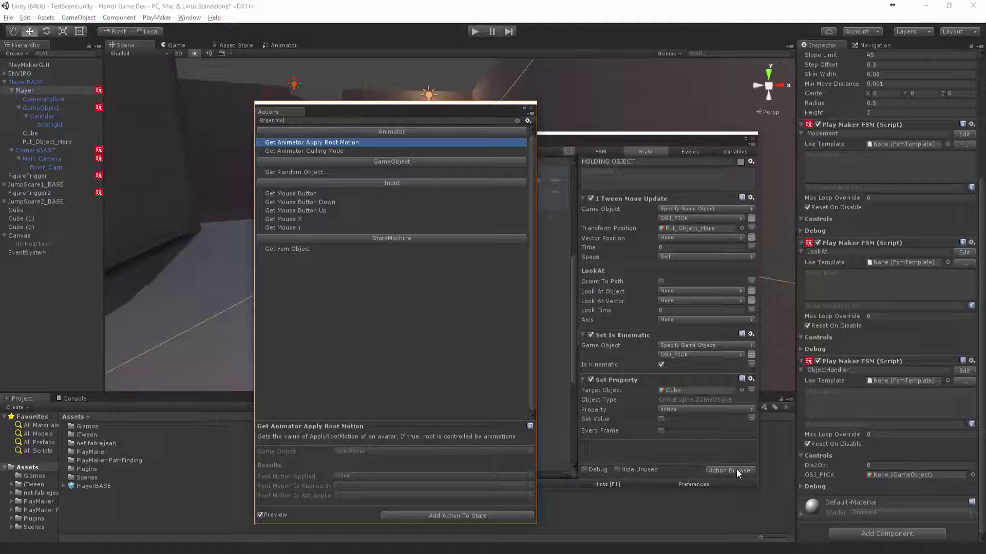
type("u")
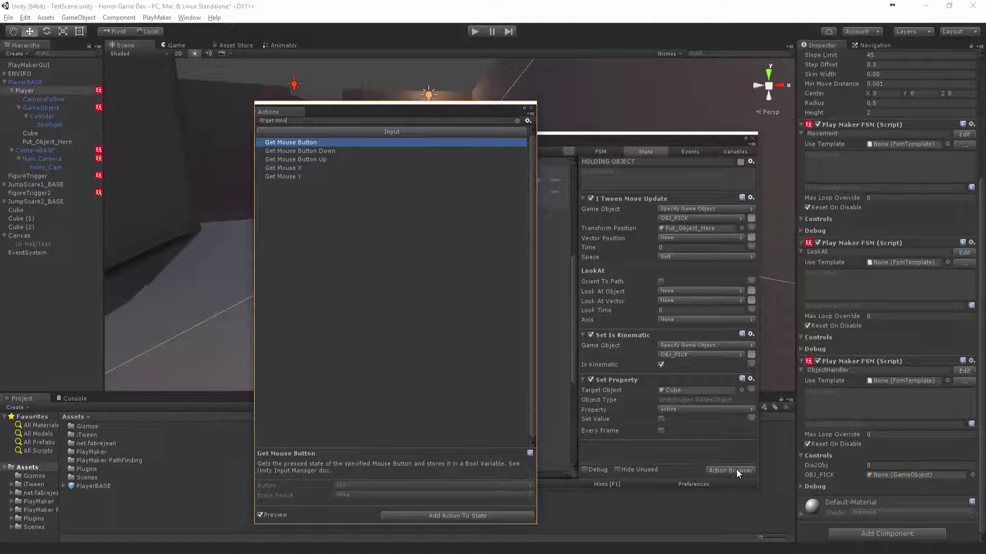
left_click(303, 151)
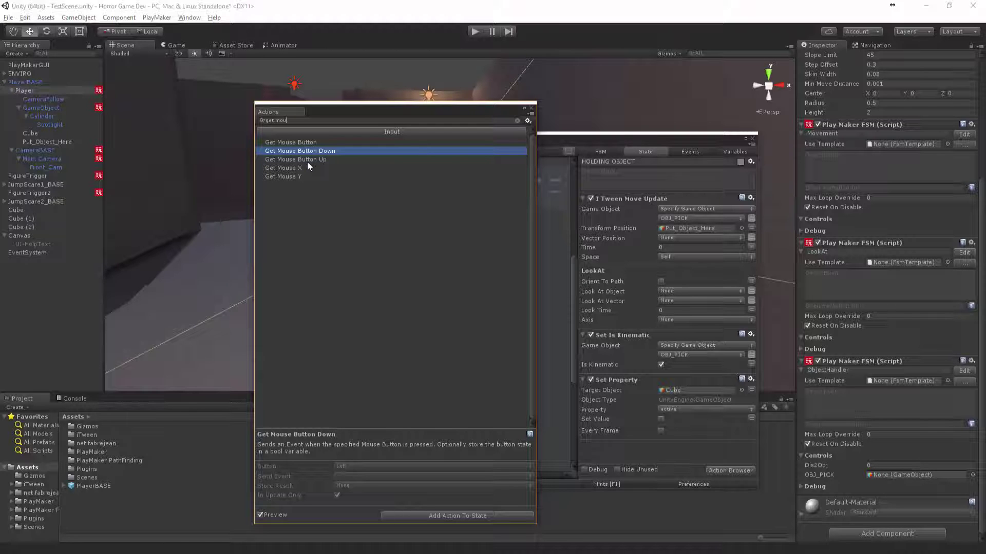
double_click(318, 152)
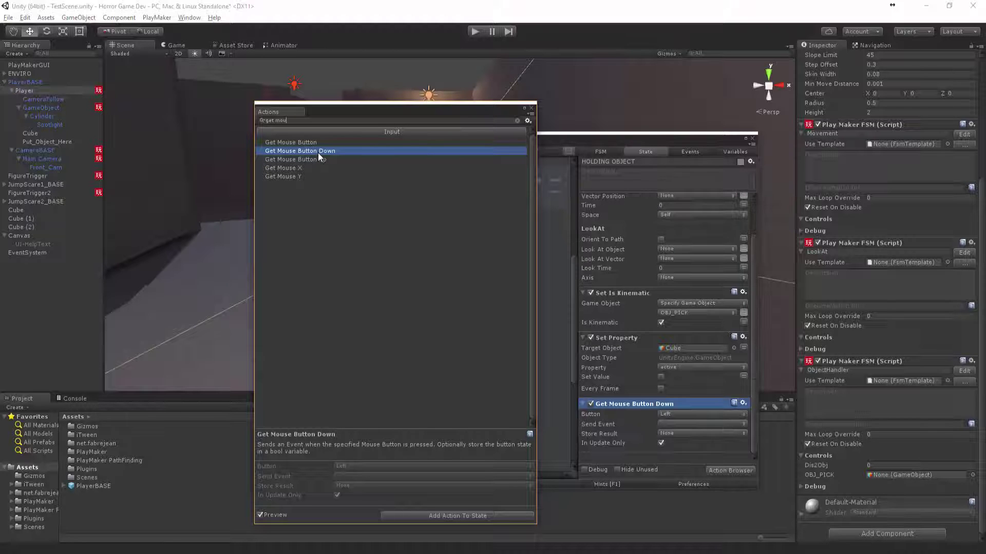
left_click(531, 108)
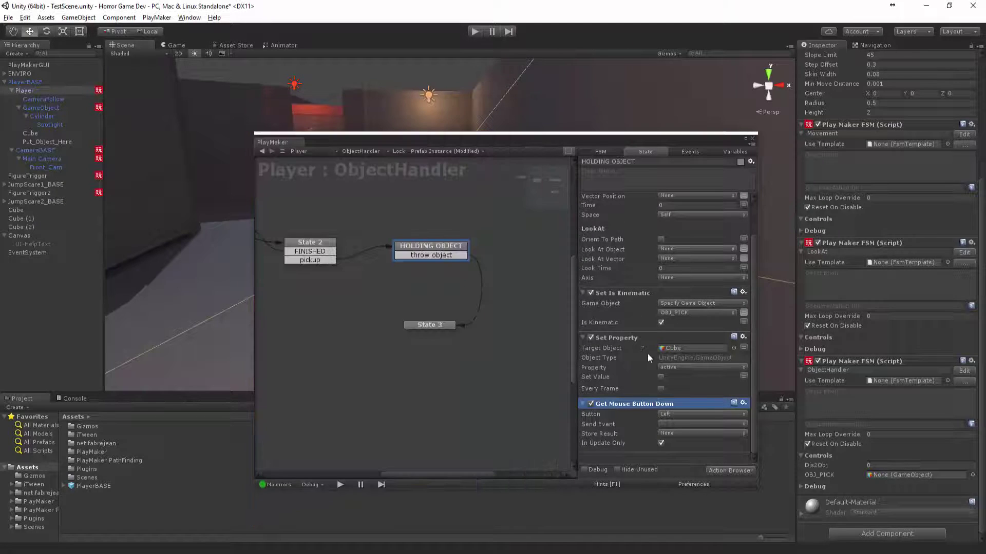
left_click(689, 425)
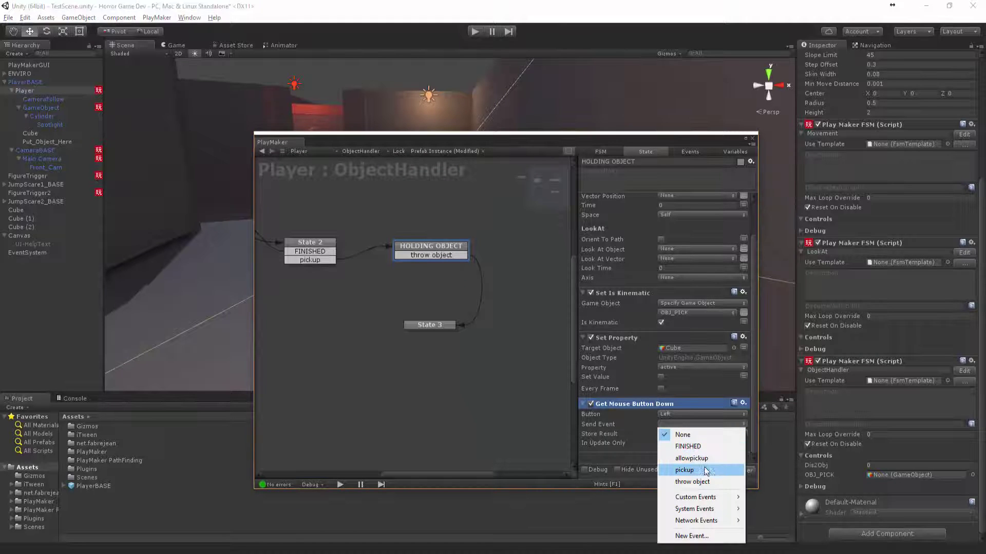
left_click(705, 482)
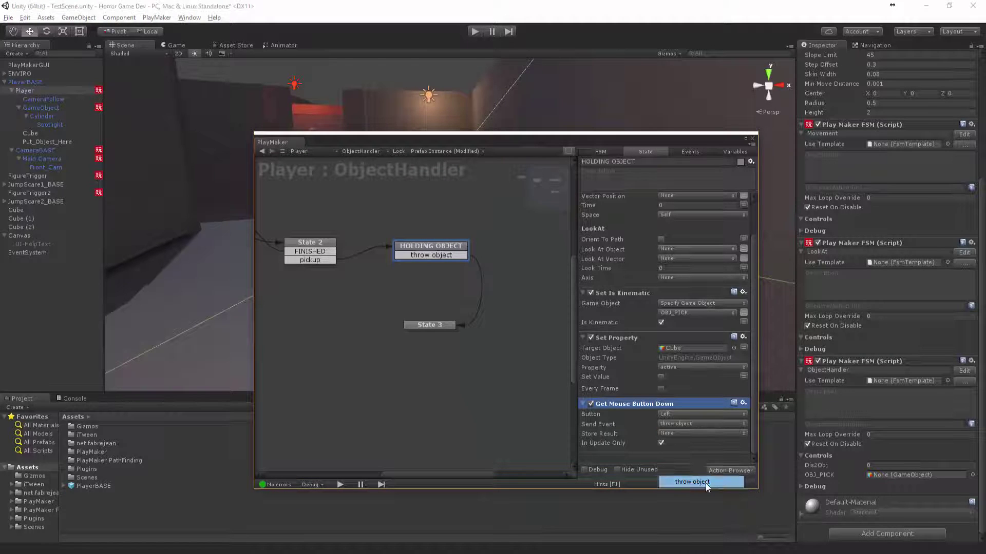
- Copy the Set Is Kinematic and Set Property actions from HOLDING OBJECT into State 3 and turn off Is Kinematic there
left_click(420, 327)
left_click(426, 251)
scroll(639, 305, "down", 2)
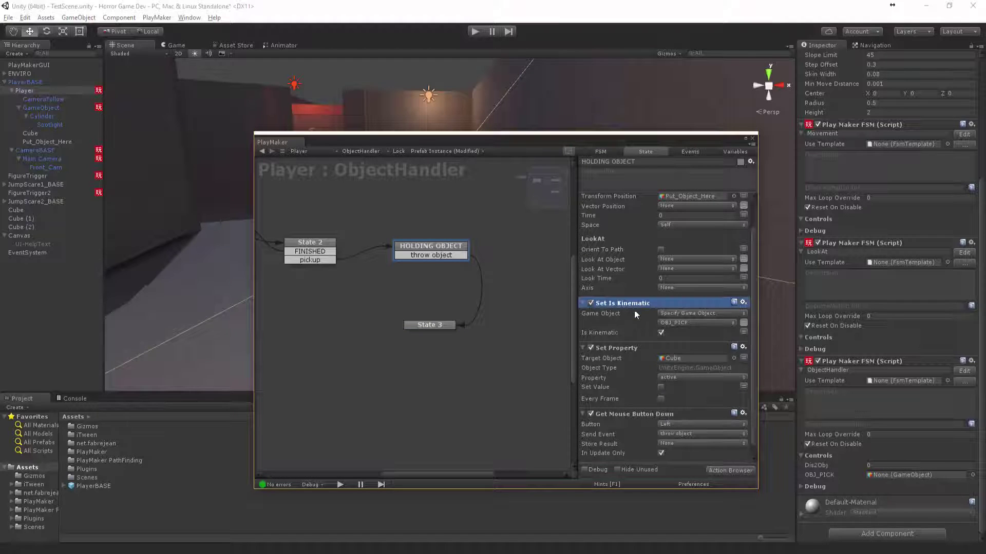
left_click(612, 348)
right_click(613, 348)
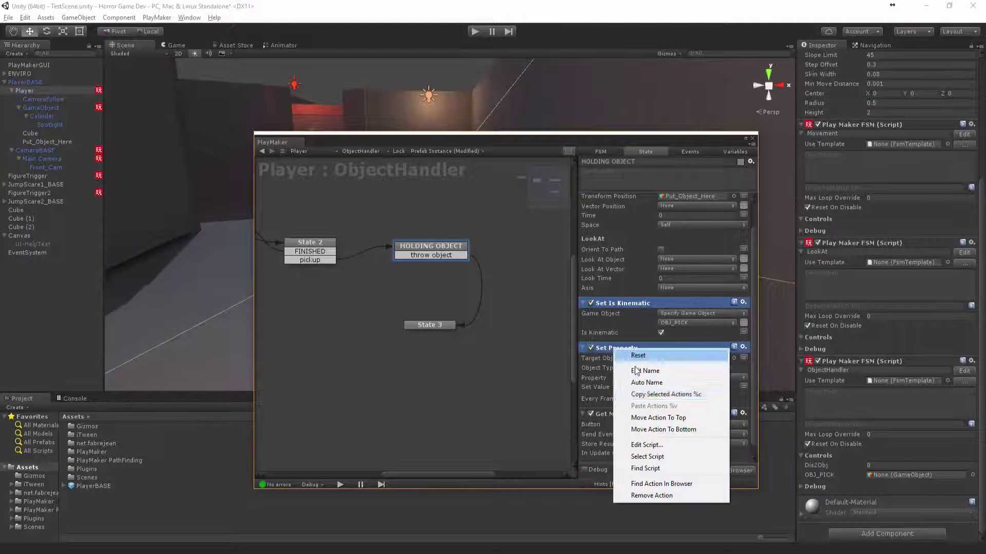
left_click(650, 395)
left_click(443, 327)
right_click(646, 297)
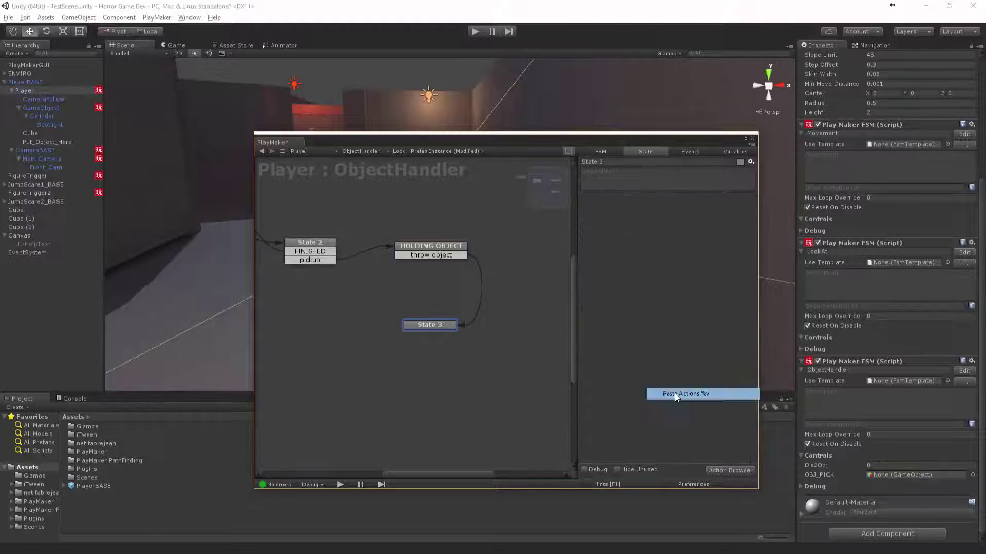
left_click(675, 394)
left_click(661, 228)
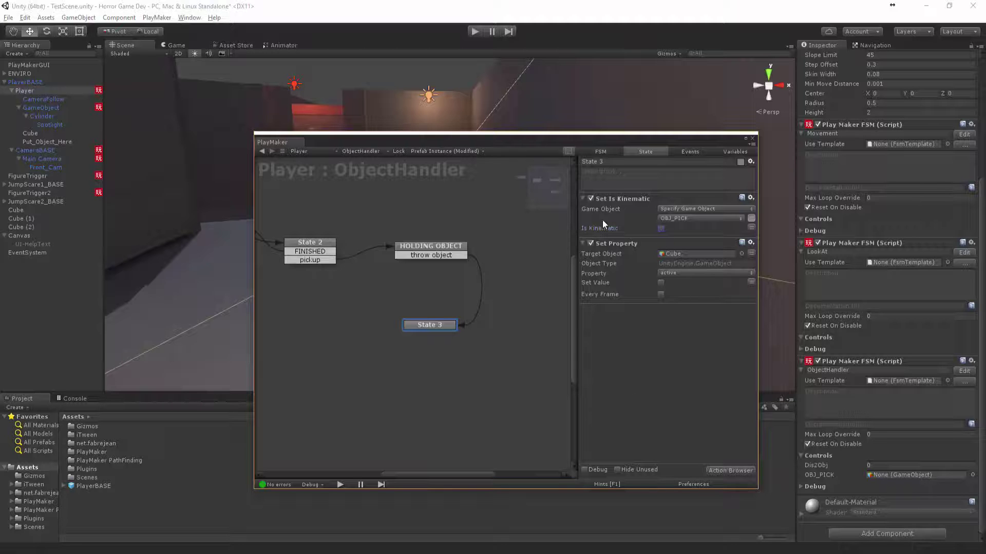
- Move the FSM editor clear of the game view and play-test picking up and releasing the cube
left_click_drag(491, 137, 670, 303)
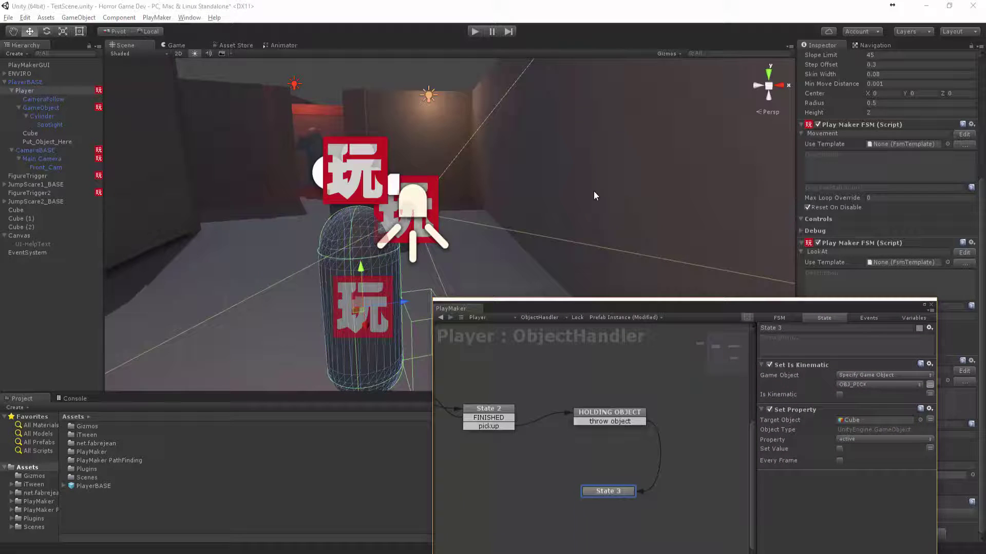
left_click(474, 31)
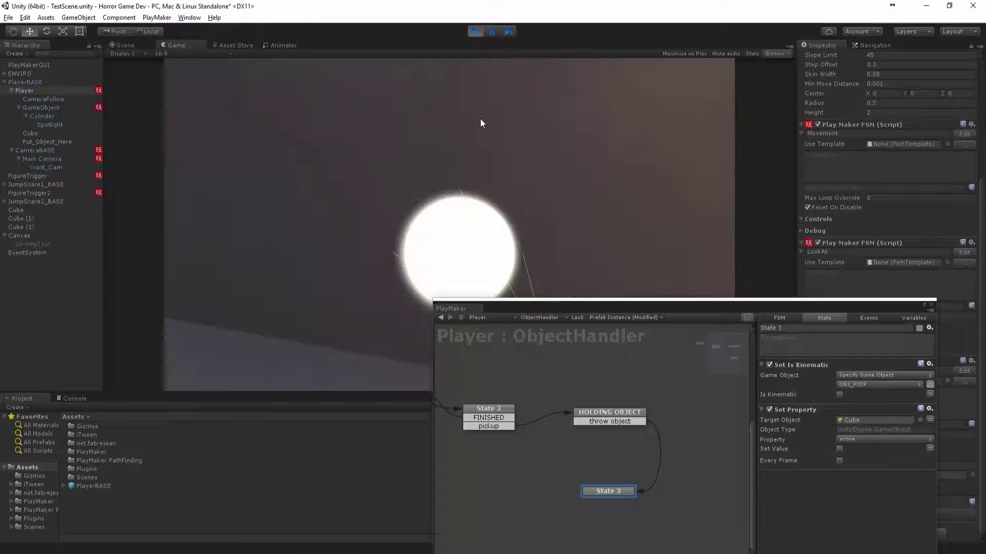
key("w")
key("e")
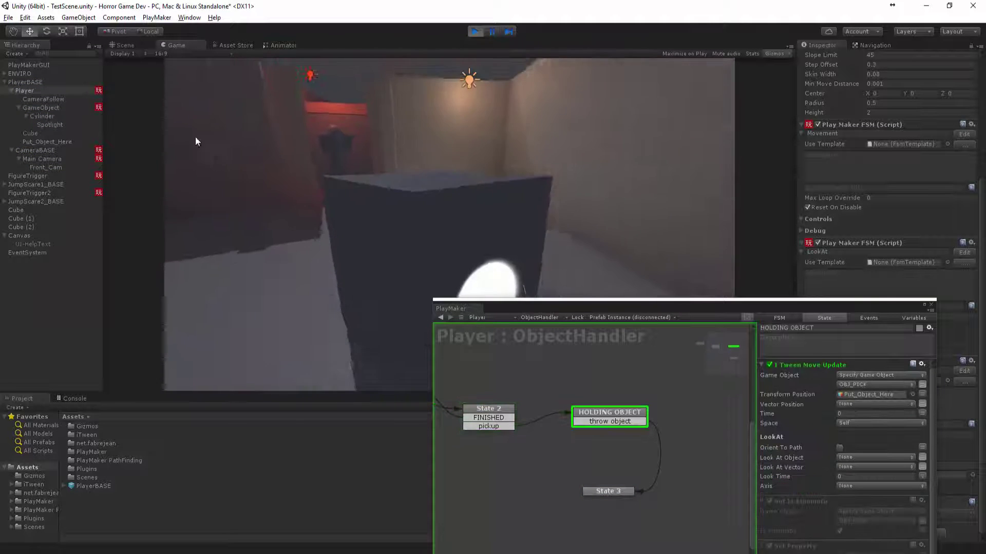
left_click(275, 133)
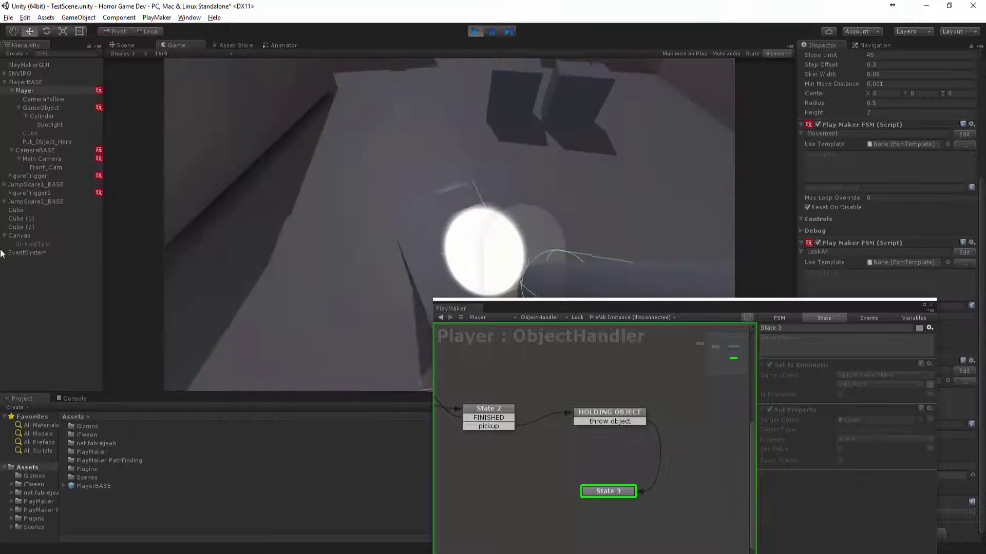
left_click(475, 31)
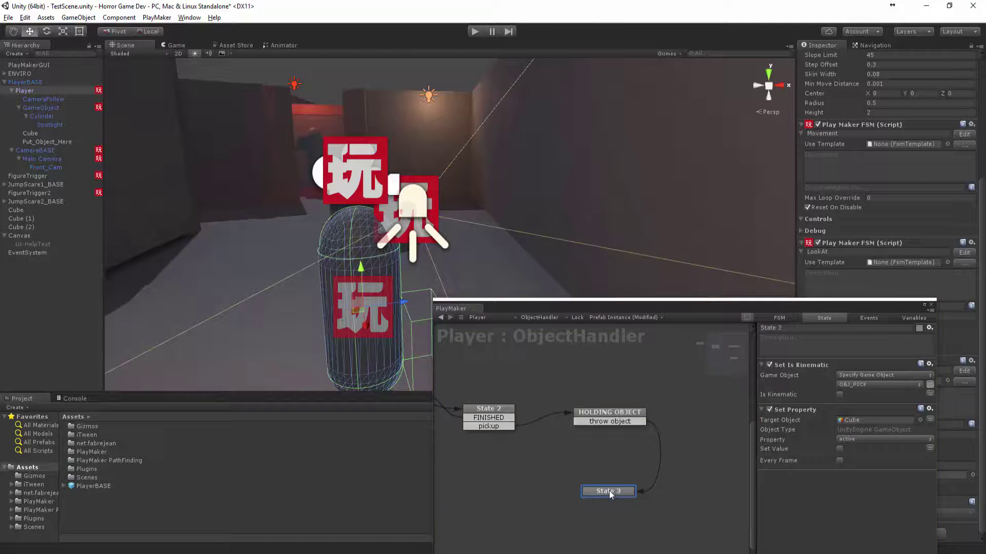
- Add a FINISHED transition to State 3 and link it back to State 1
left_click_drag(610, 501, 497, 458)
left_click(496, 460)
middle_click_drag(565, 465, 640, 417)
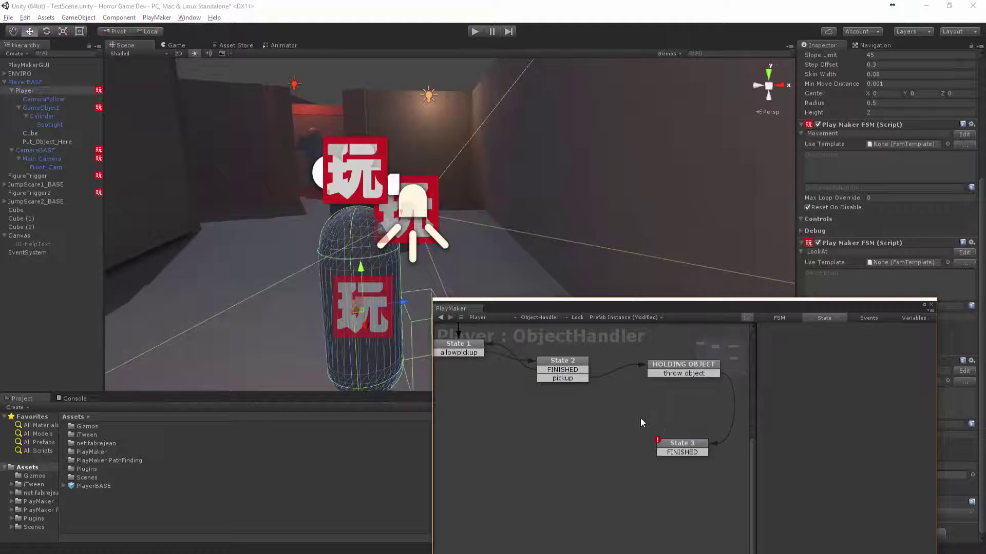
middle_click_drag(575, 420, 597, 434)
left_click_drag(691, 467, 491, 363)
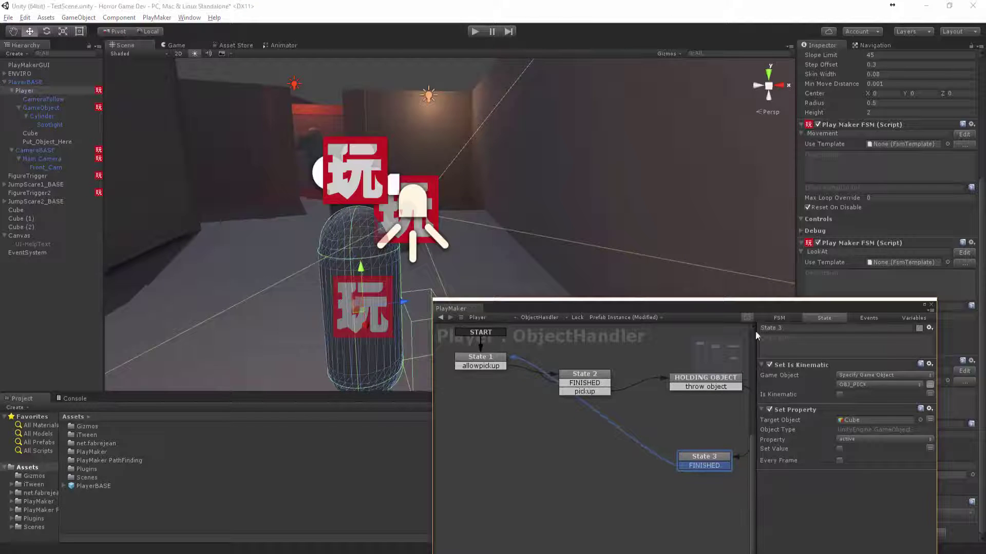
- Play-test the scene, picking up and releasing cubes several times, and end play mode
left_click(475, 31)
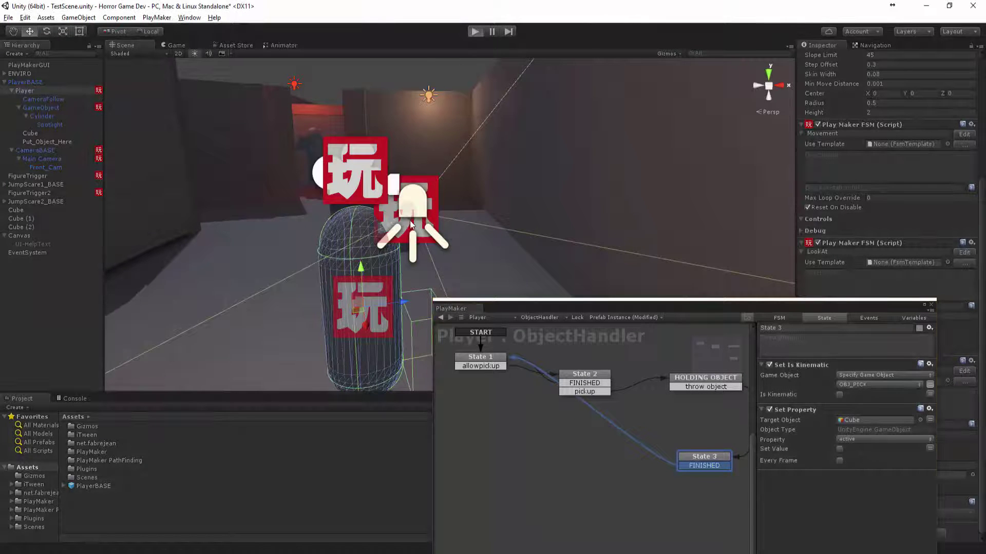
key("w")
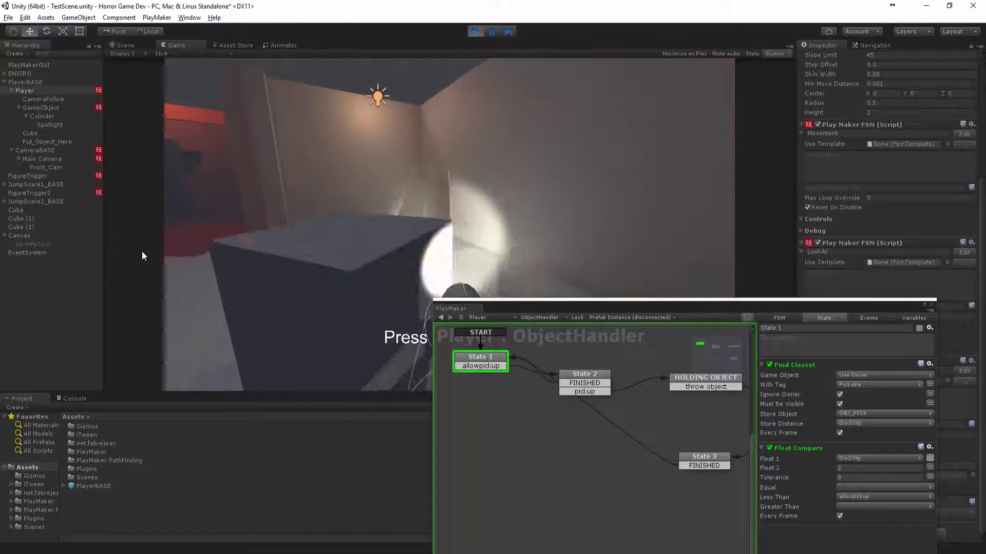
key("e")
key("e")
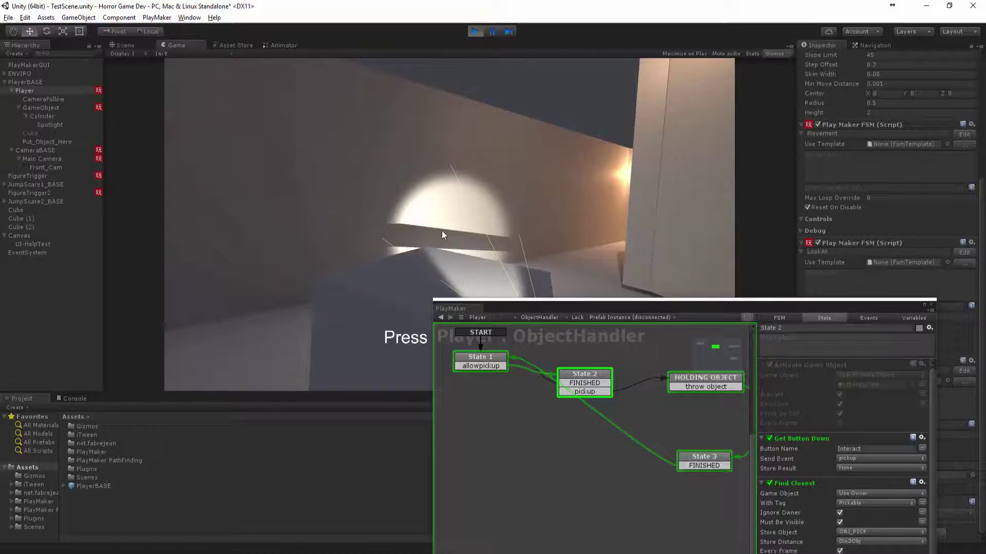
key("e")
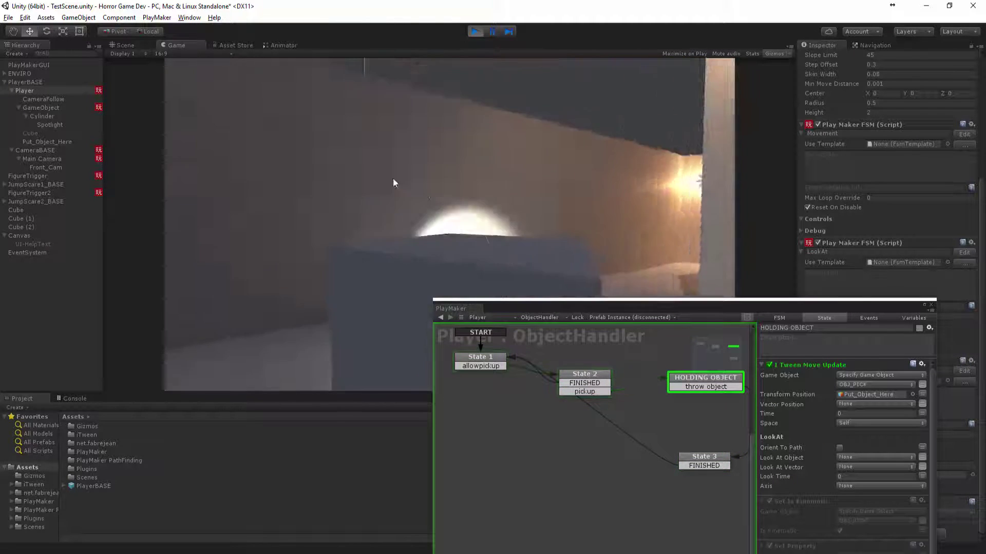
left_click(592, 210)
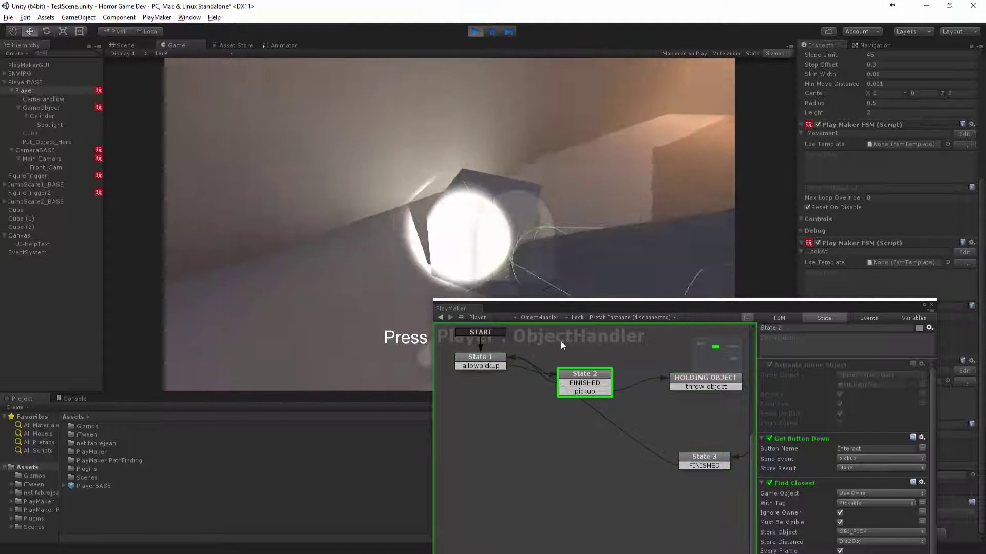
left_click(288, 200)
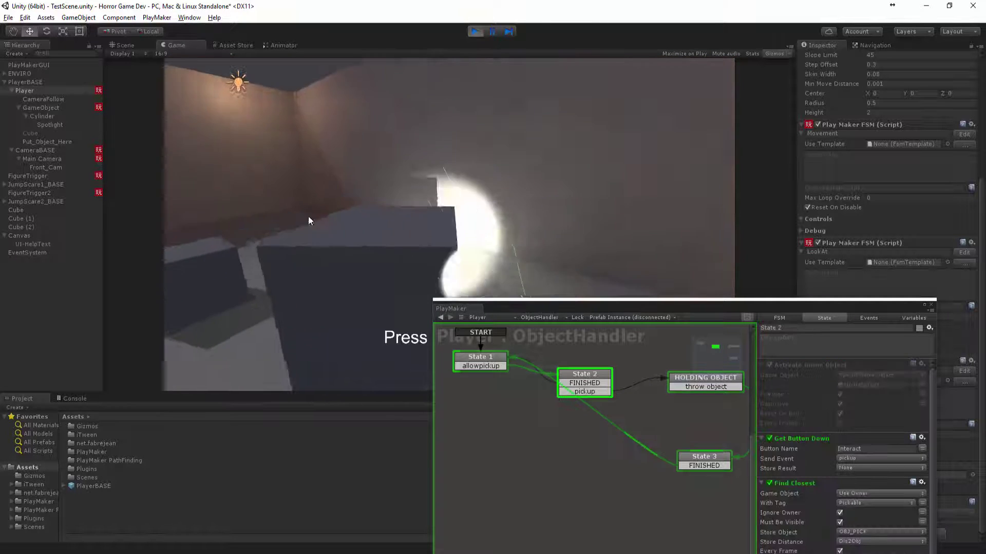
key("e")
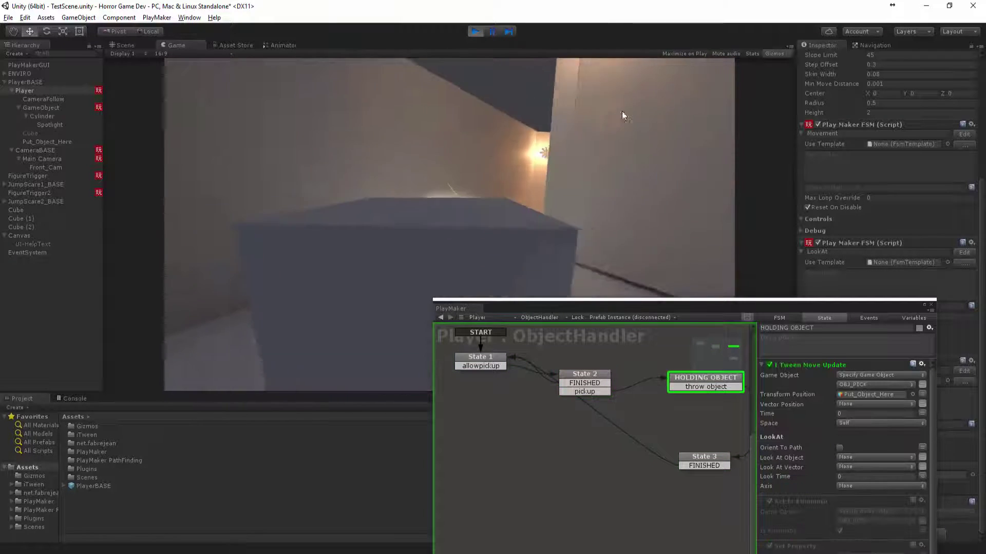
left_click(622, 112)
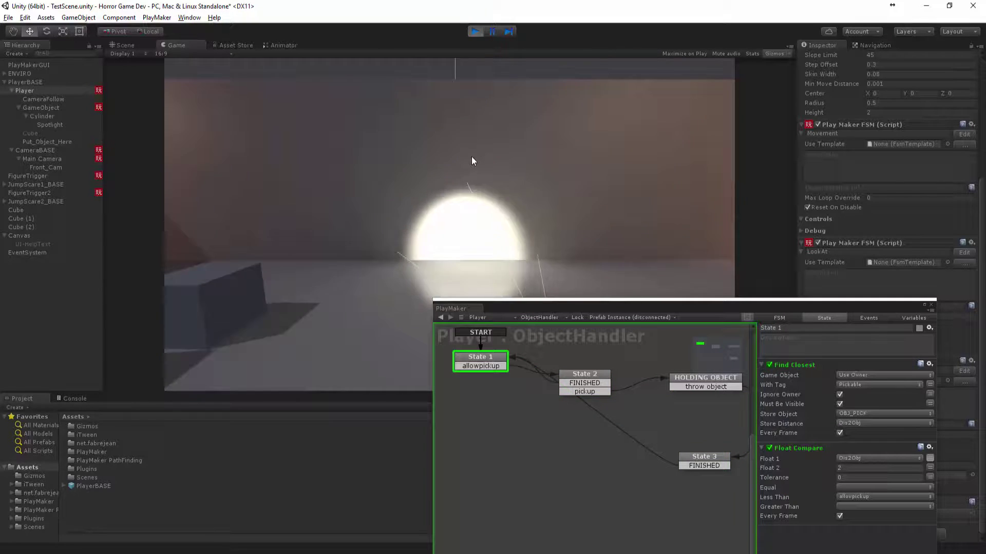
left_click(482, 36)
- Bring the whole FSM editor into view and add a Move Towards action to State 3
left_click_drag(649, 308, 390, 187)
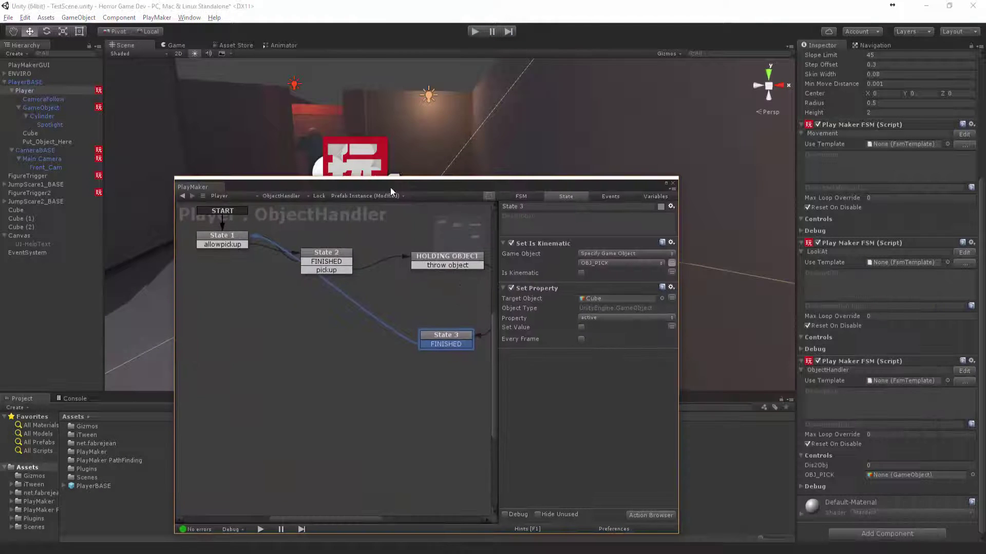
left_click_drag(360, 299, 358, 301)
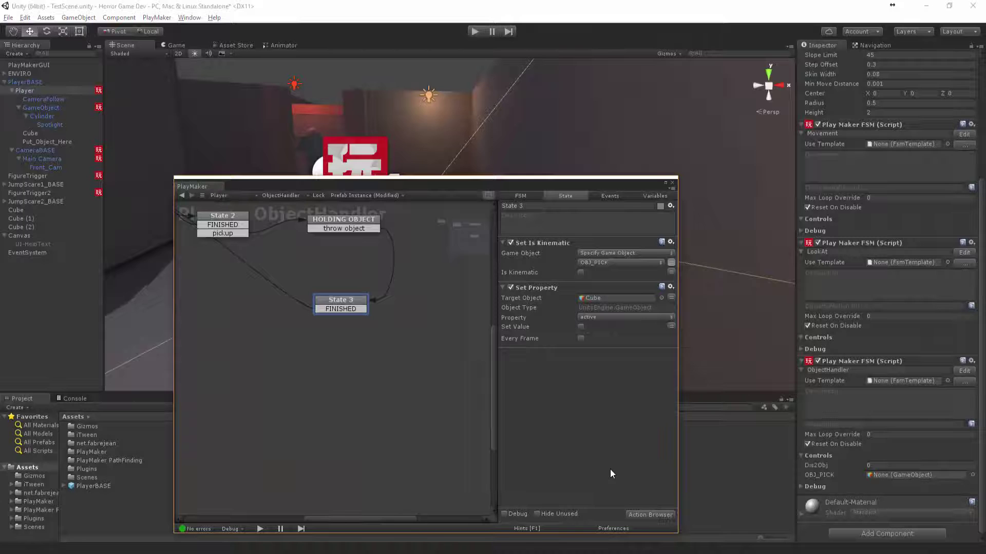
left_click(648, 516)
type("mo")
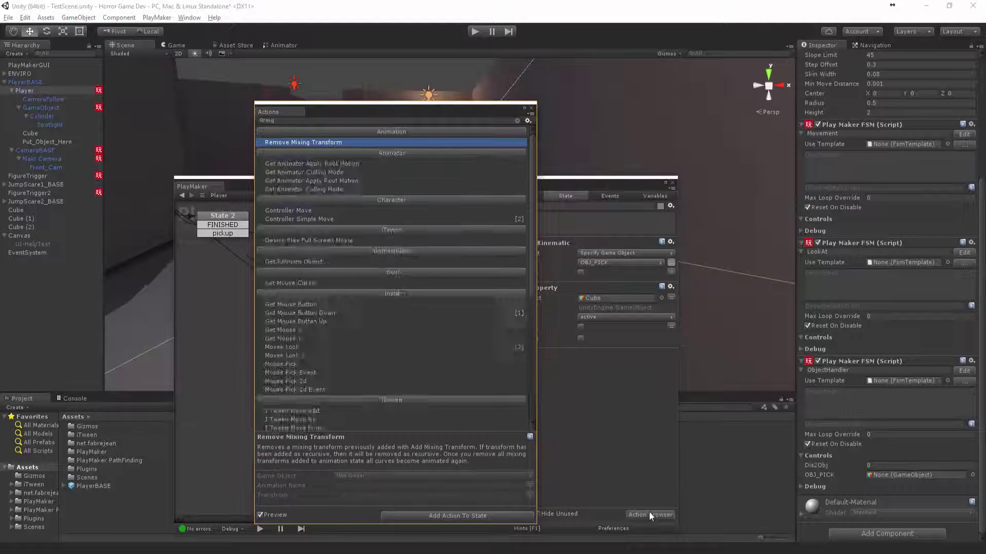
type("ve to")
key("Down")
key("Return")
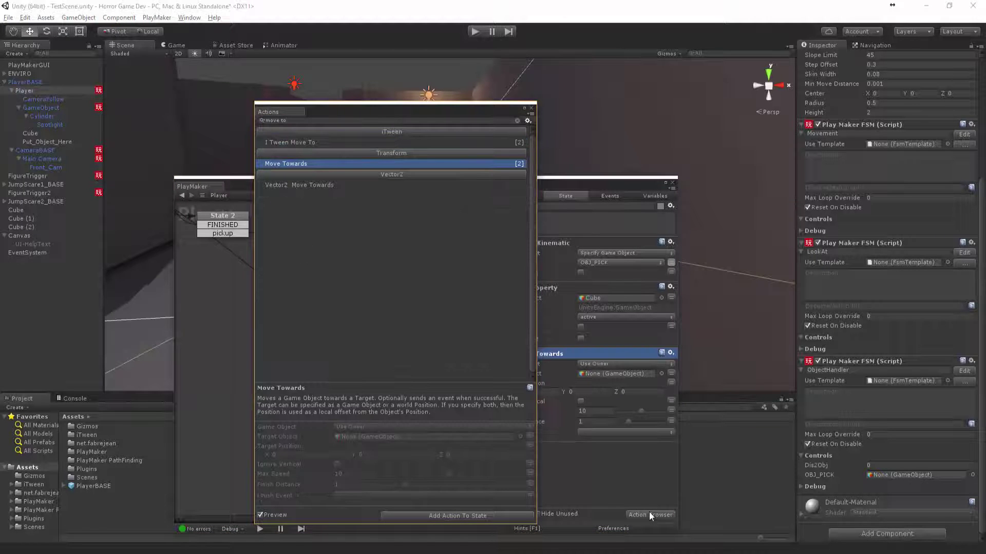
left_click(531, 109)
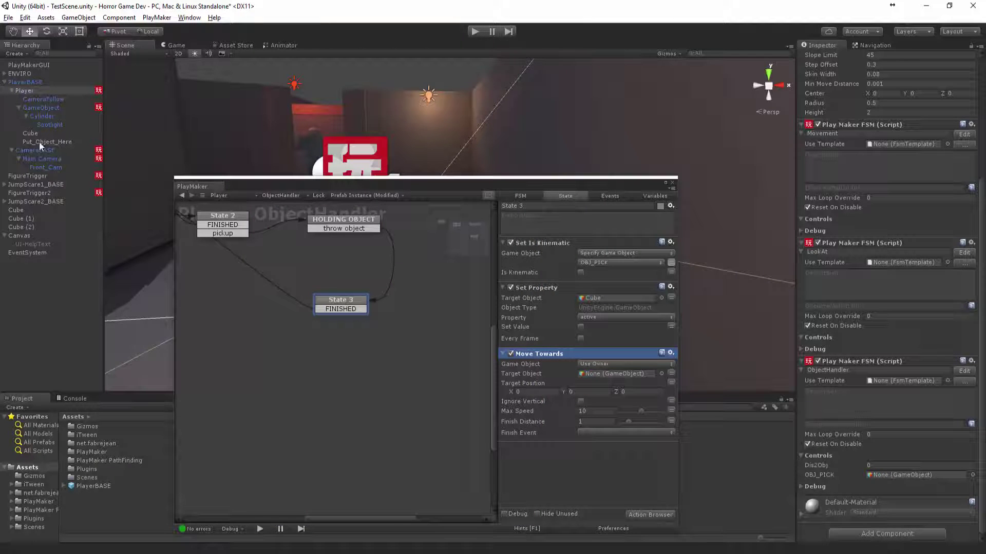
- Make Move Towards act on OBJ_PICK with Front_Cam as the target object and Target Position set to None
left_click_drag(45, 166, 603, 375)
left_click(672, 365)
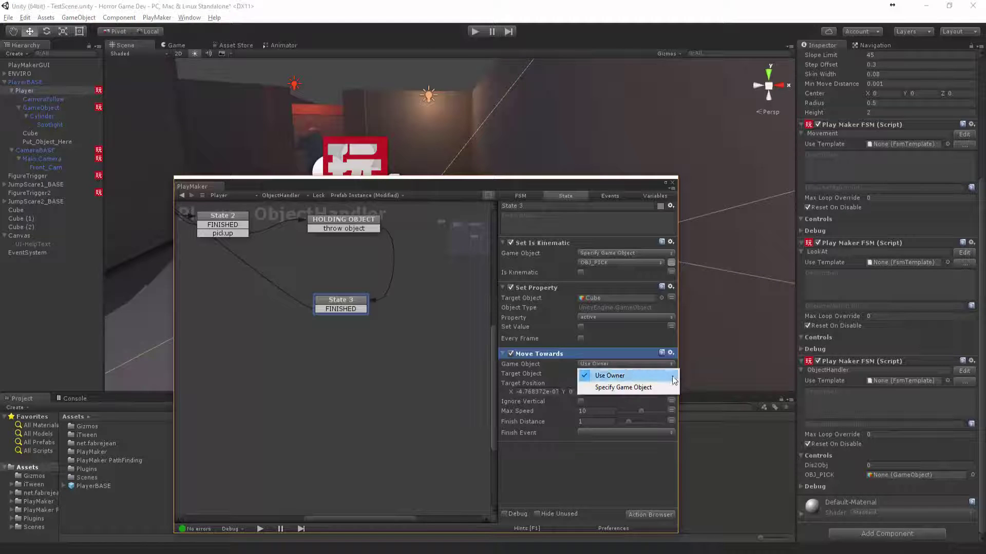
left_click(614, 387)
left_click(638, 378)
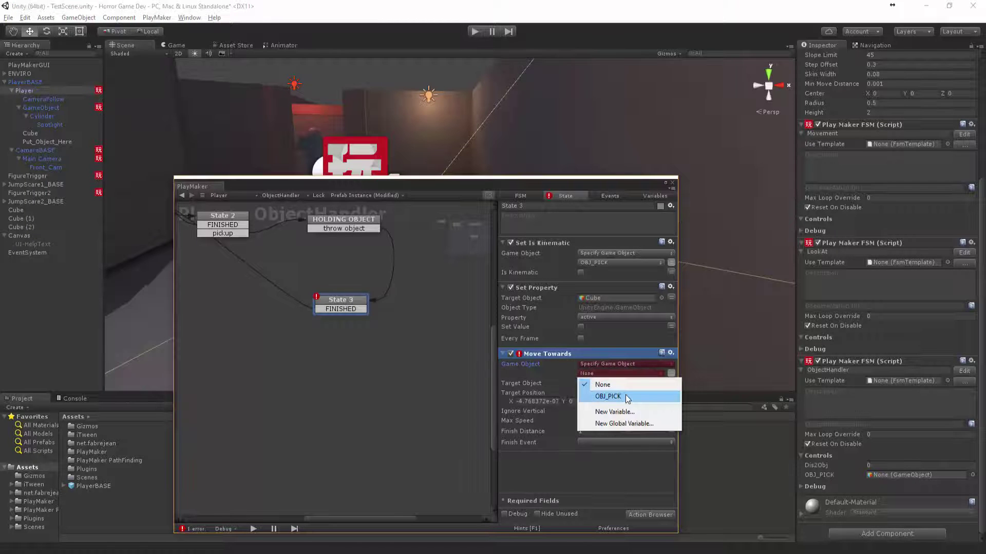
left_click(623, 398)
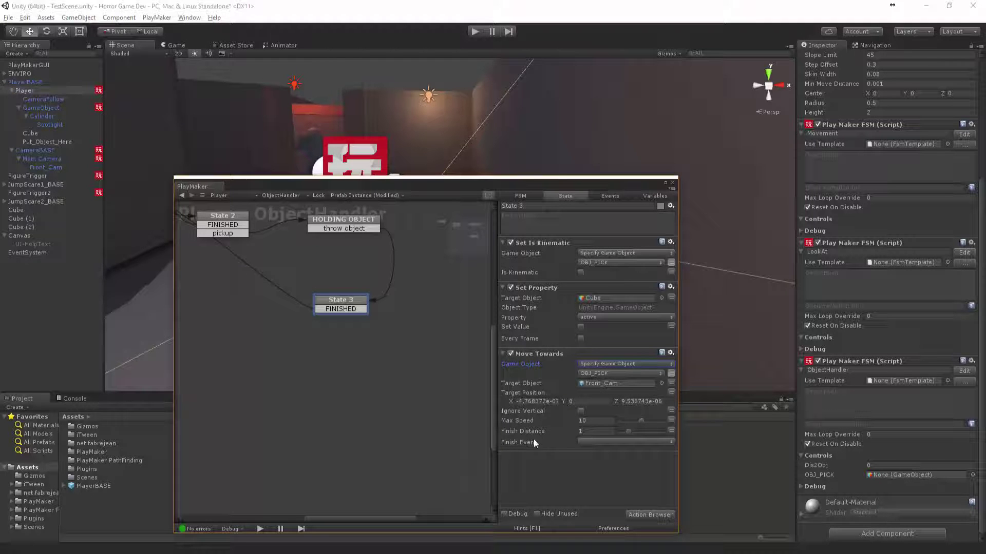
left_click(672, 392)
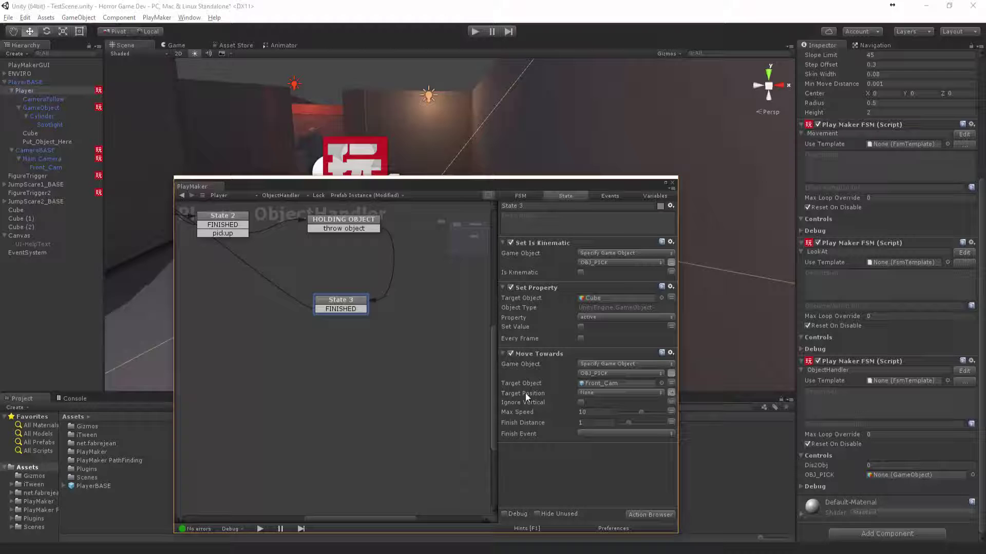
- Set Move Towards to a max speed of 20, a finish distance of 5 and FINISHED as the finish event
left_click(596, 383)
left_click(520, 413)
type("20")
left_click(589, 433)
left_click(599, 455)
left_click_drag(359, 178, 554, 264)
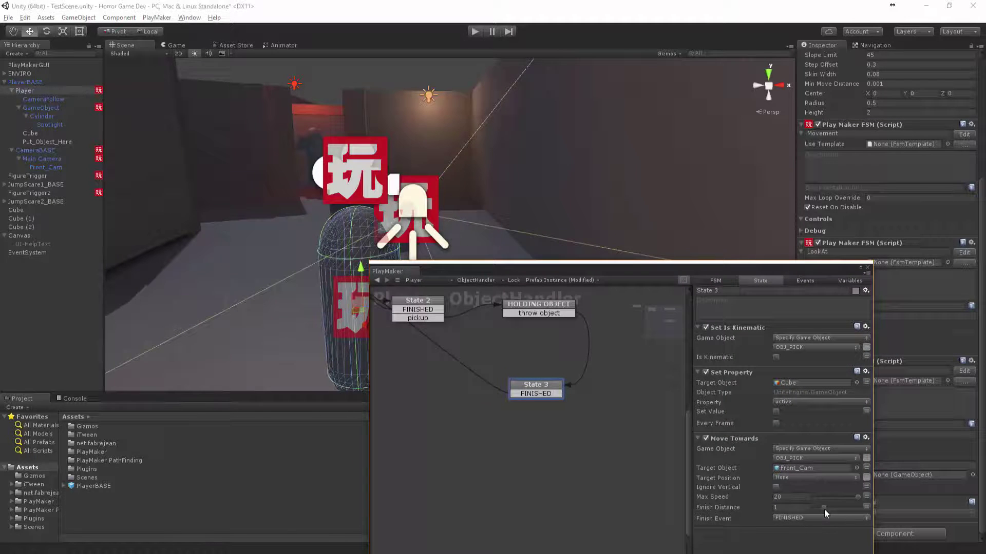
left_click_drag(824, 509, 867, 507)
- Play-test picking up a cube and throwing it with the Move Towards action
left_click(474, 31)
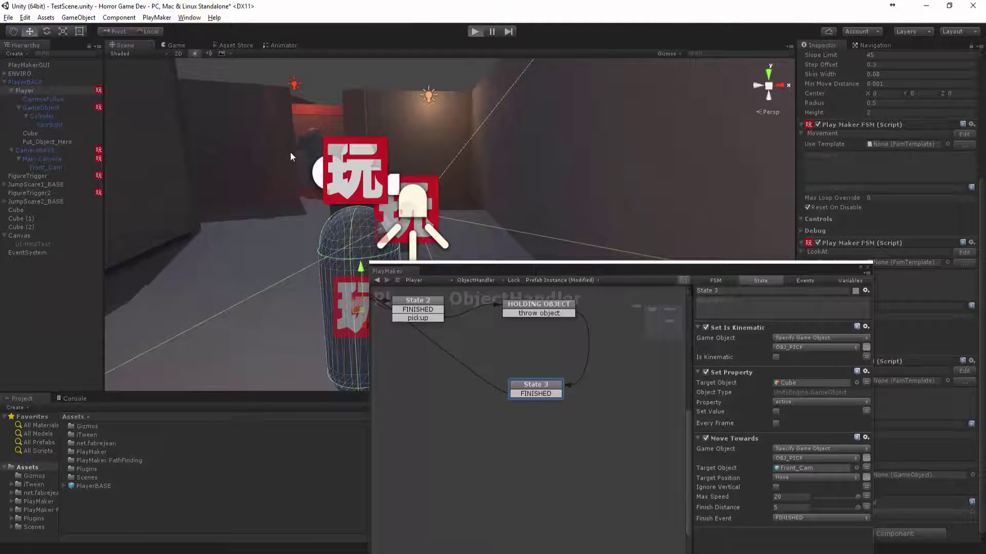
key("w")
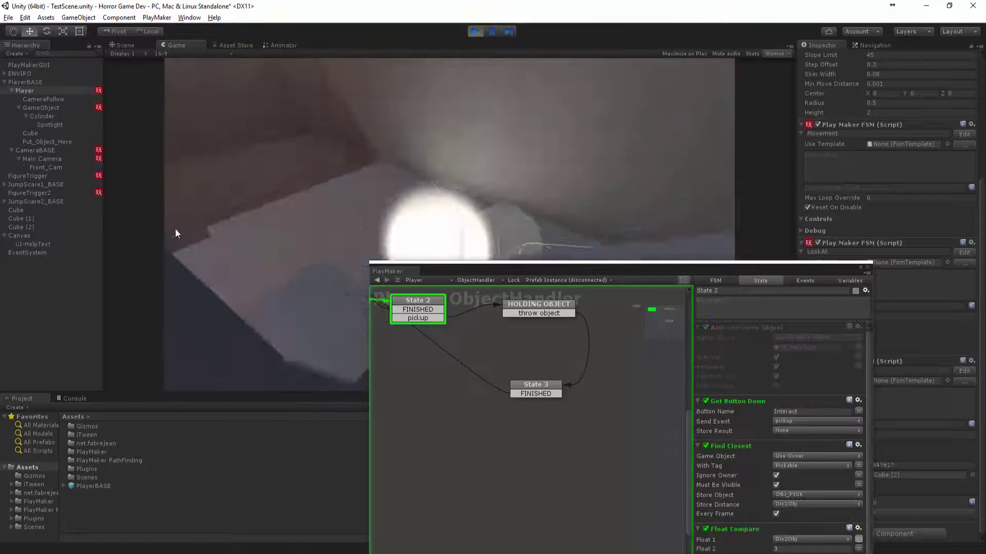
key("e")
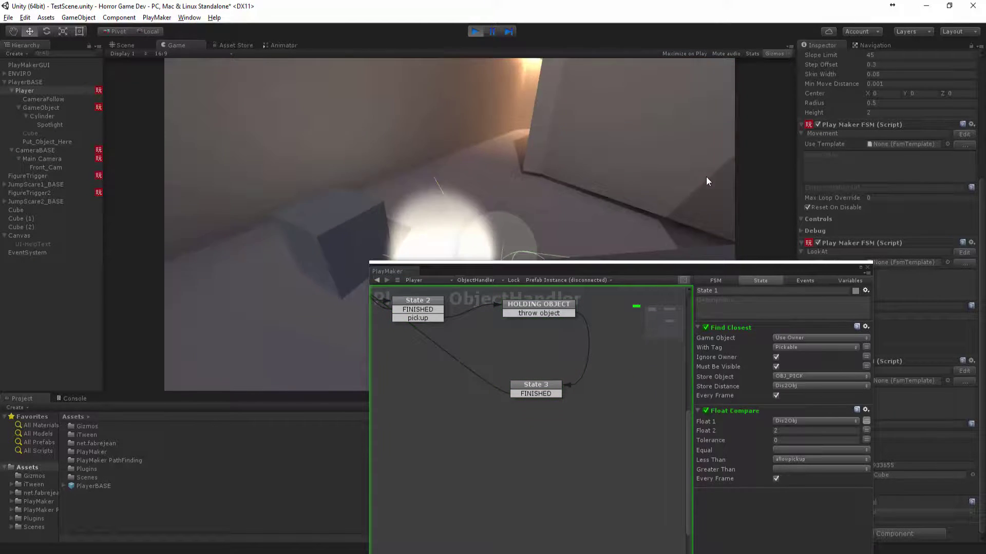
left_click(667, 100)
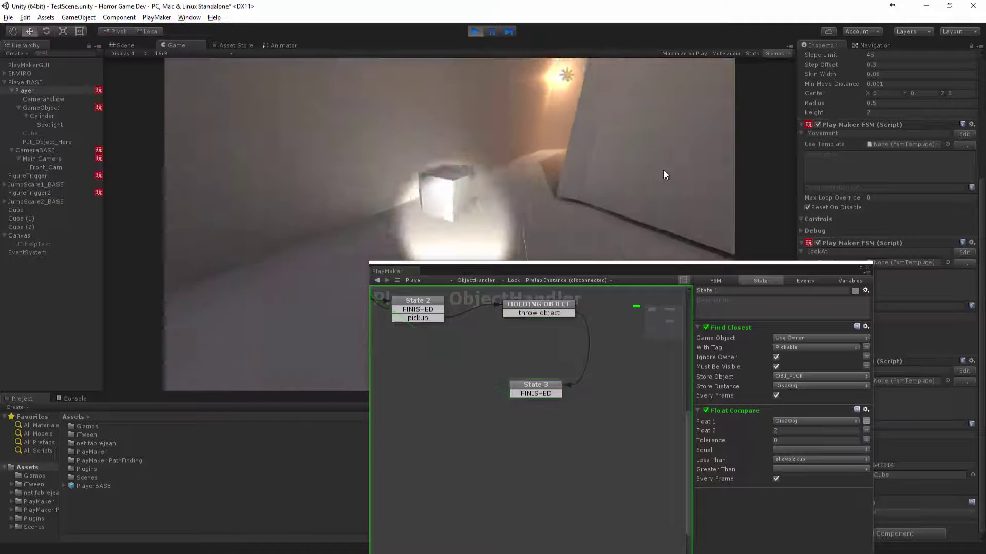
- Close the FSM editor, test picking up and throwing the cube repeatedly in the unobstructed game view, and end play mode
left_click(867, 267)
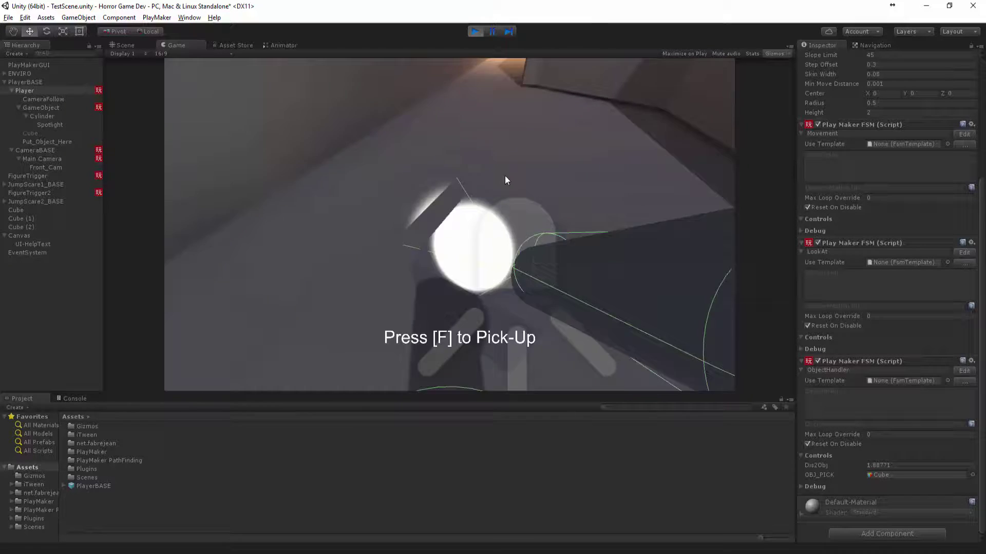
key("f")
left_click(523, 61)
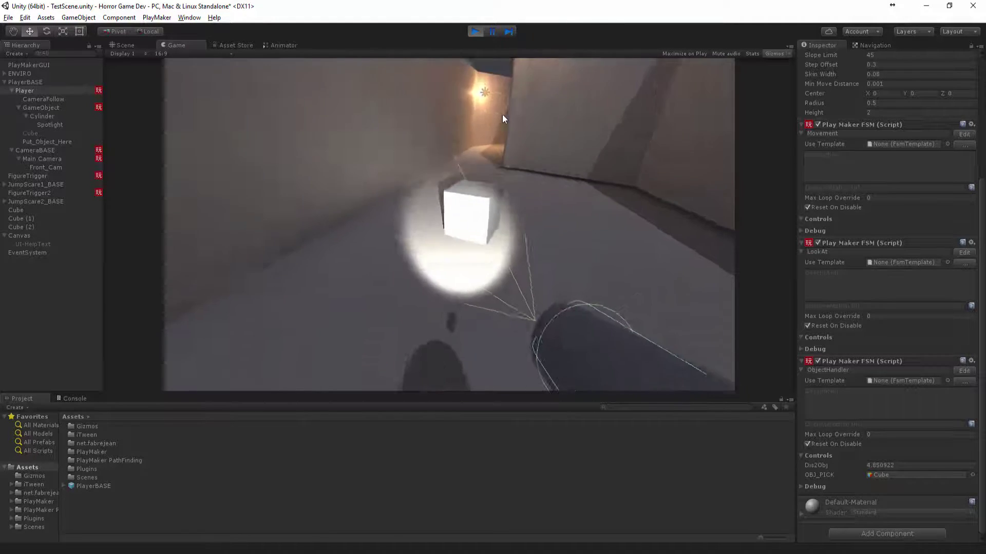
key("w")
key("f")
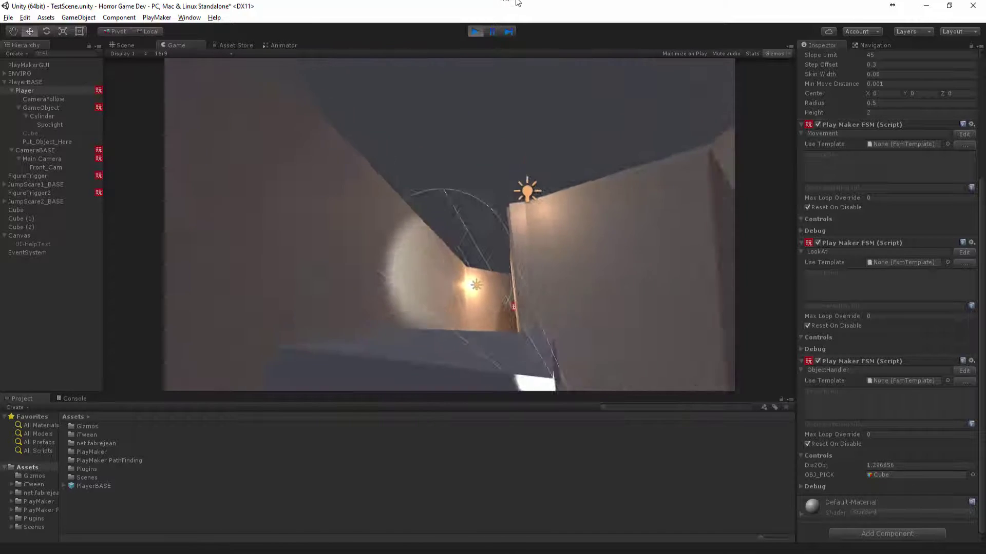
left_click(523, 79)
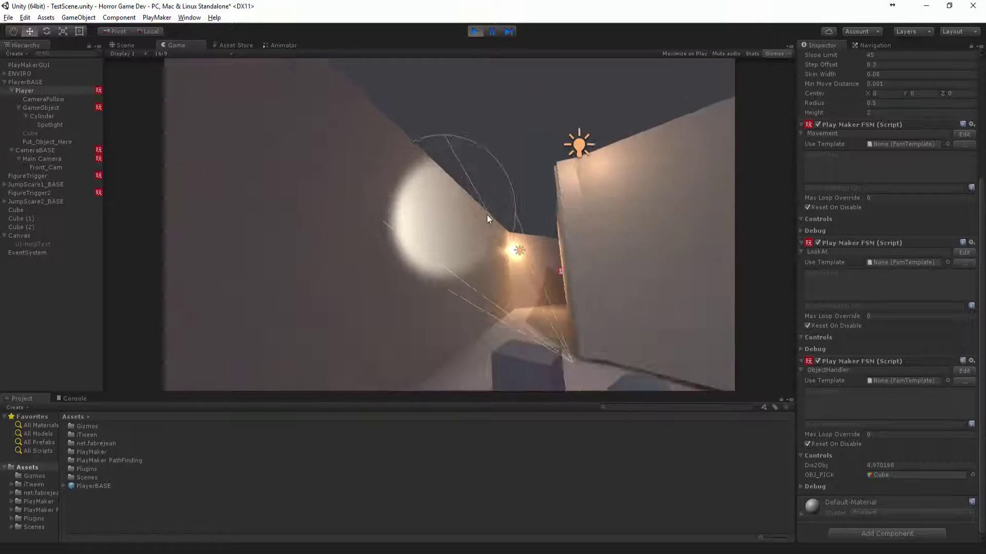
key("w")
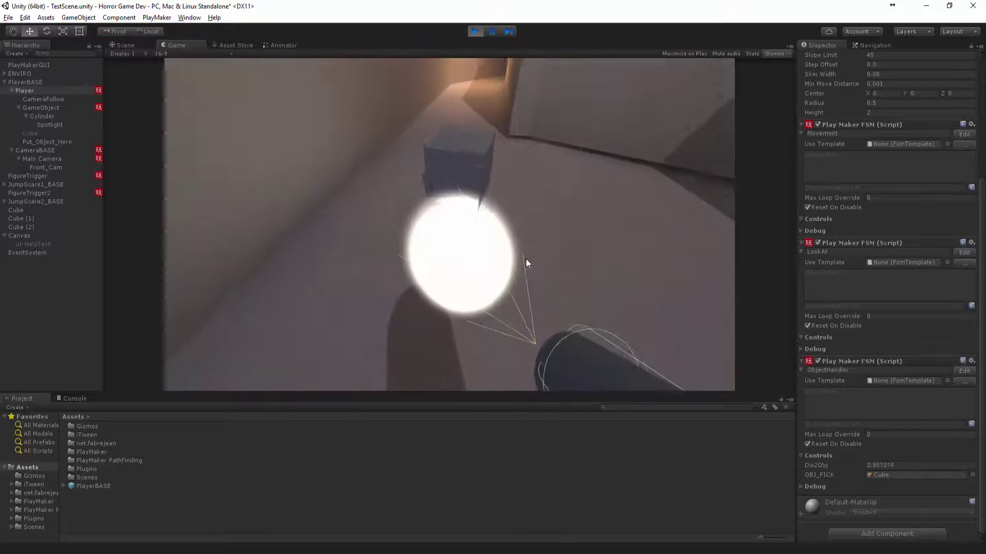
key("s")
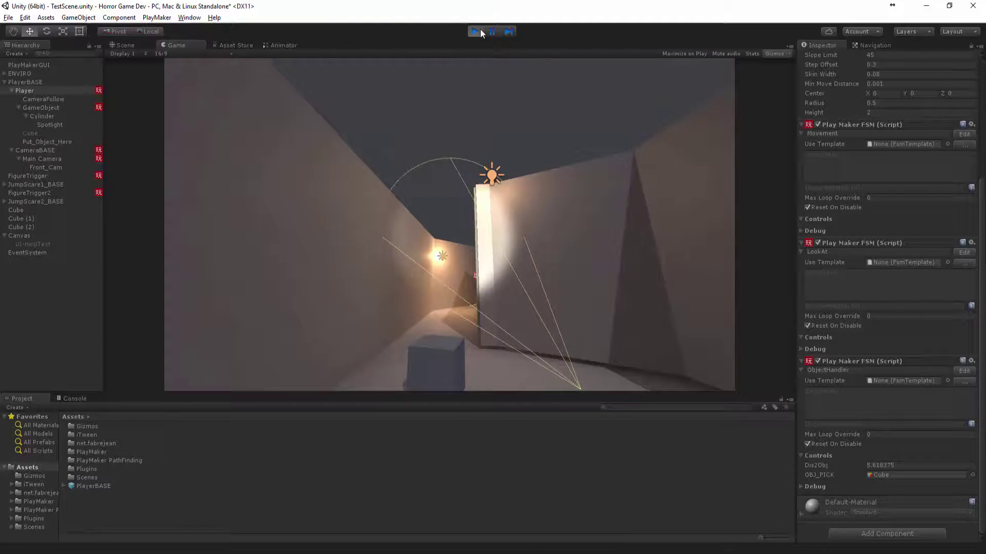
left_click(480, 31)
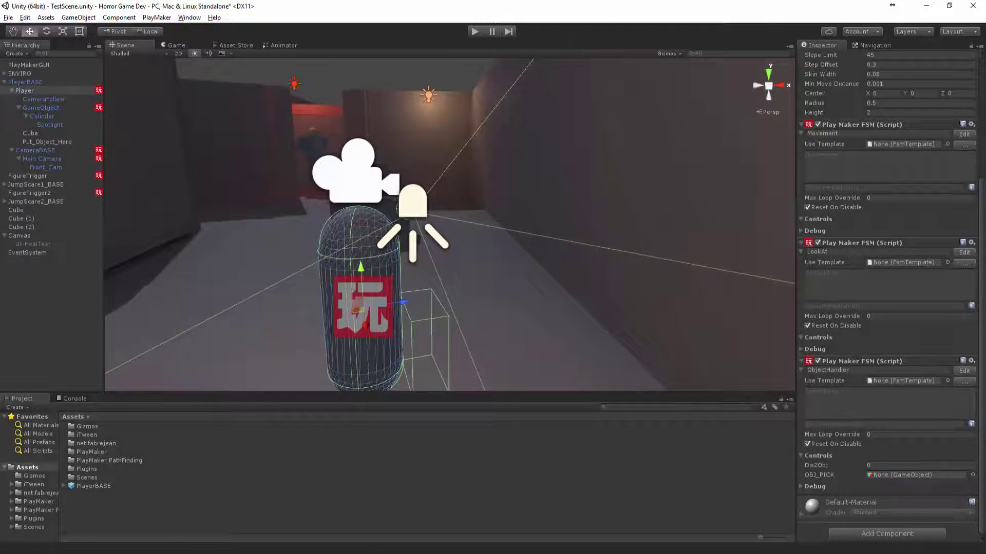
- Reopen the FSM editor and replace State 3's Move Towards action with an Add Force action
middle_click_drag(645, 394, 558, 383)
left_click(565, 374)
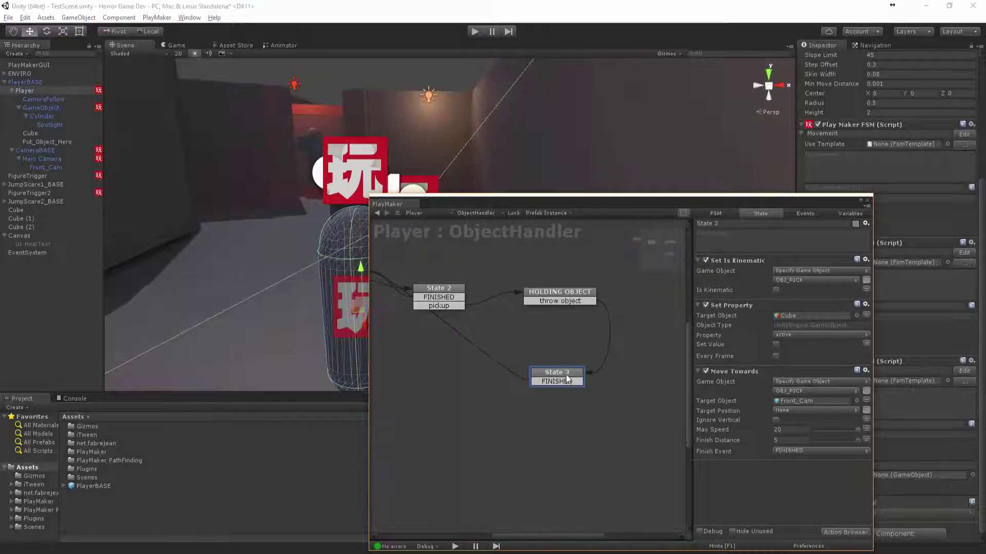
right_click(721, 370)
left_click(822, 522)
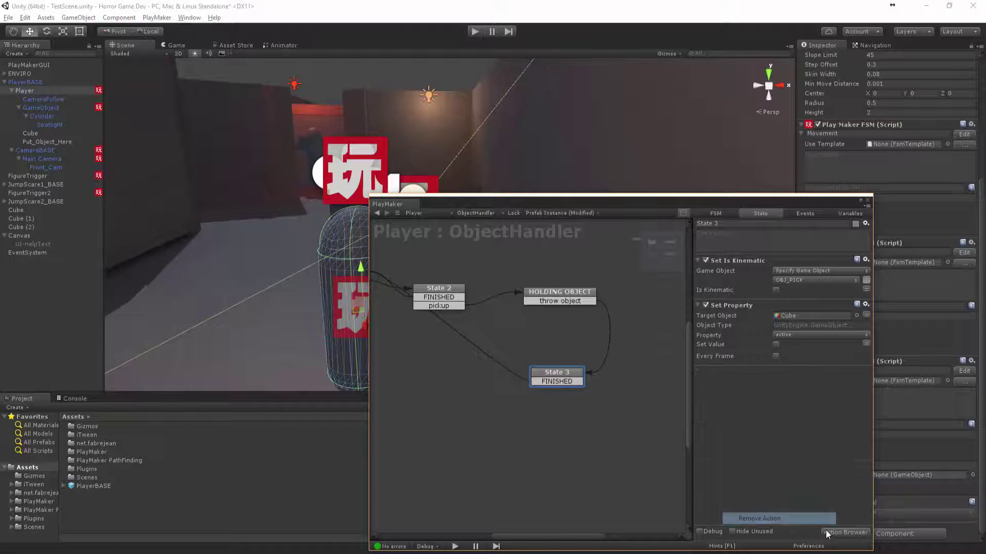
left_click(829, 532)
type("add f")
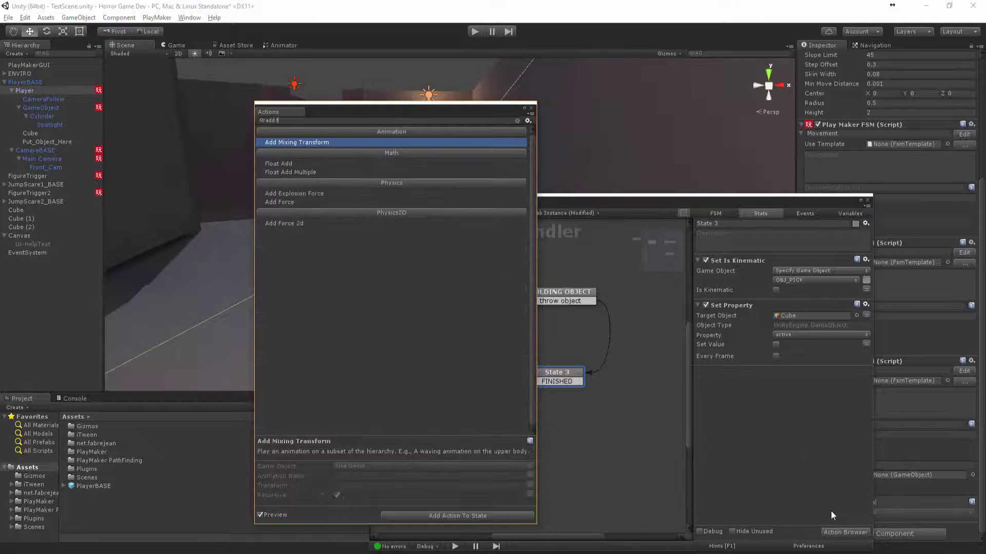
double_click(286, 202)
left_click(533, 108)
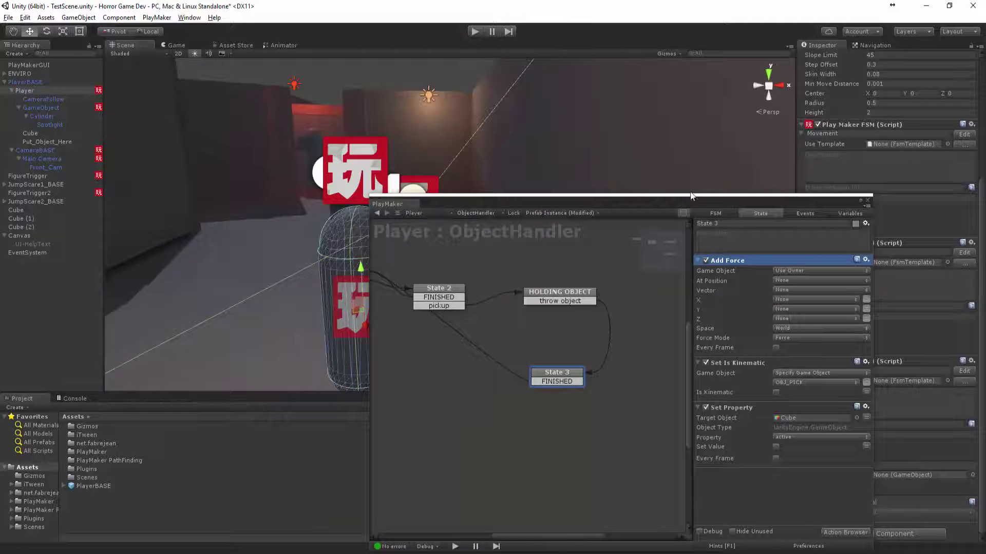
- Make the Add Force action target a specified game object, using the OBJ_PICK variable
left_click(798, 272)
left_click(810, 294)
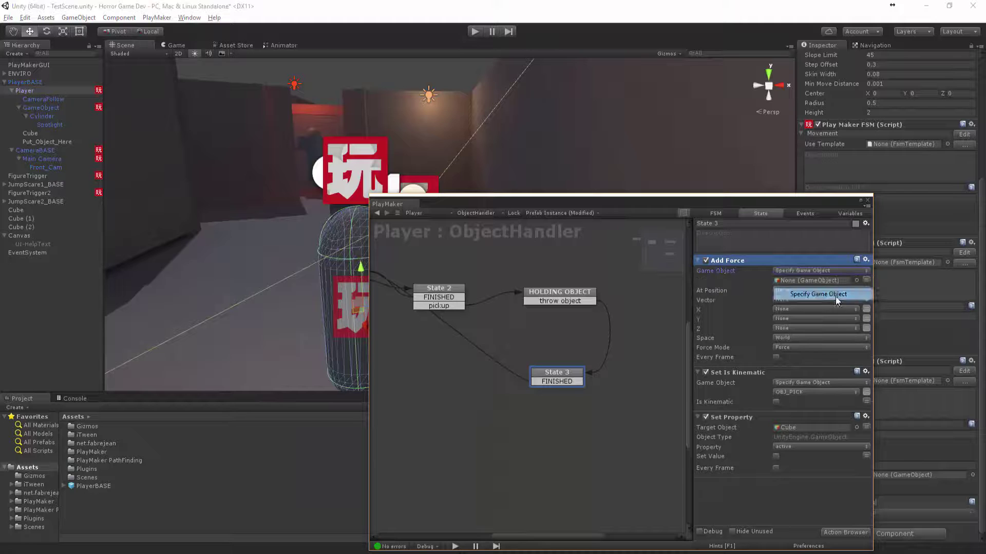
left_click(867, 279)
left_click(805, 281)
left_click(803, 304)
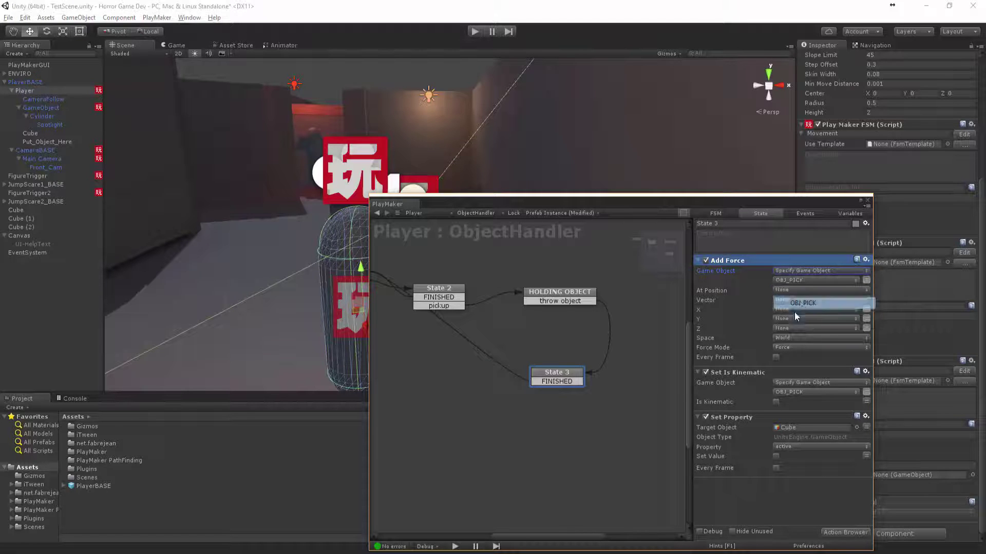
- Set the Add Force action's Z force to 200, with Space set to World
left_click(788, 338)
left_click(797, 361)
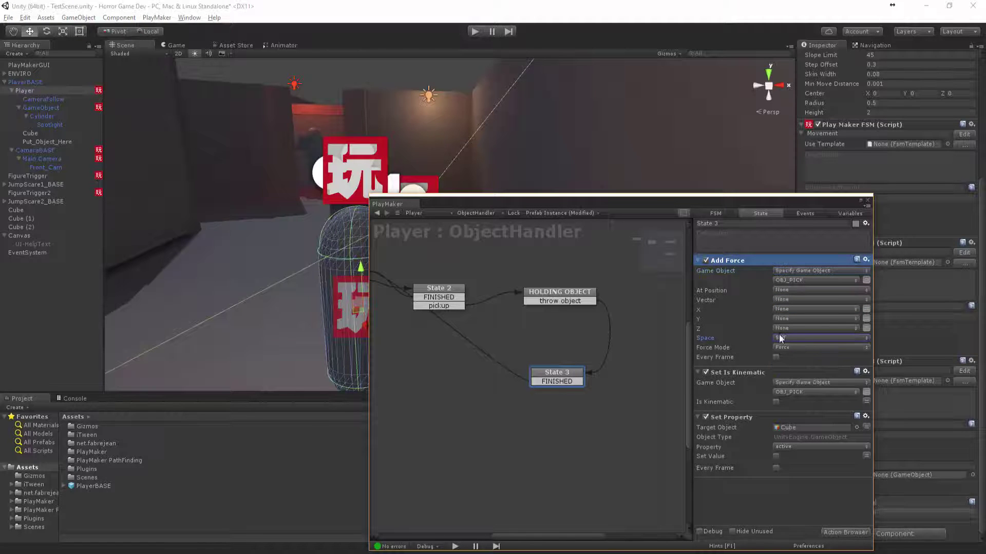
left_click(787, 338)
left_click(802, 337)
left_click(866, 328)
left_click(823, 329)
type("20")
left_click_drag(790, 327, 750, 323)
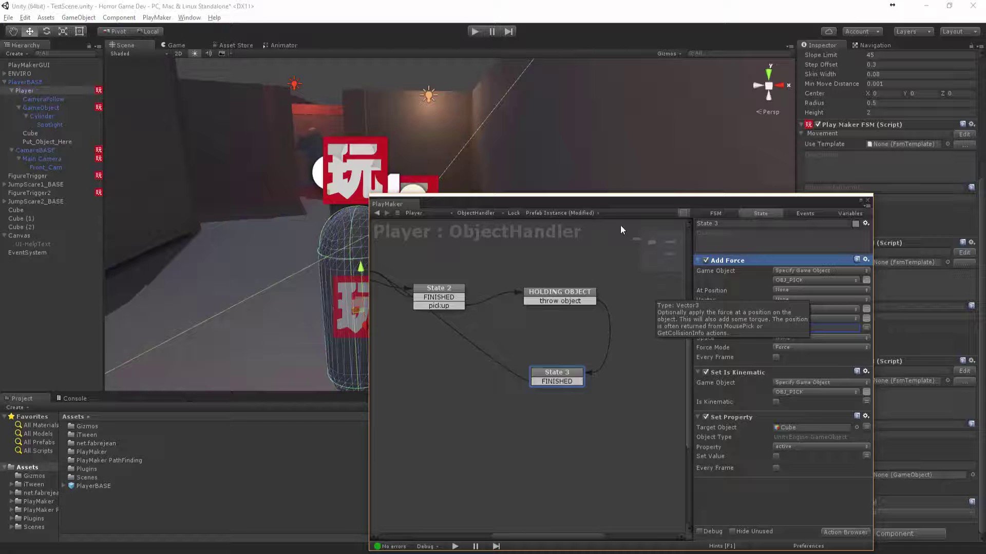
- Play-test picking up and throwing cubes with the FSM graph moved aside but in view, and end play mode
left_click_drag(548, 198, 837, 235)
left_click(476, 31)
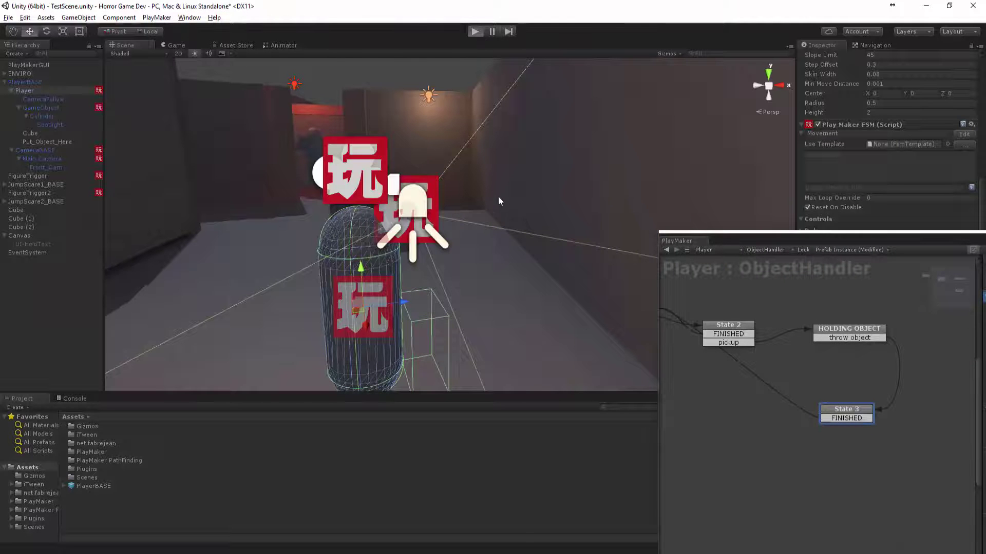
key("w")
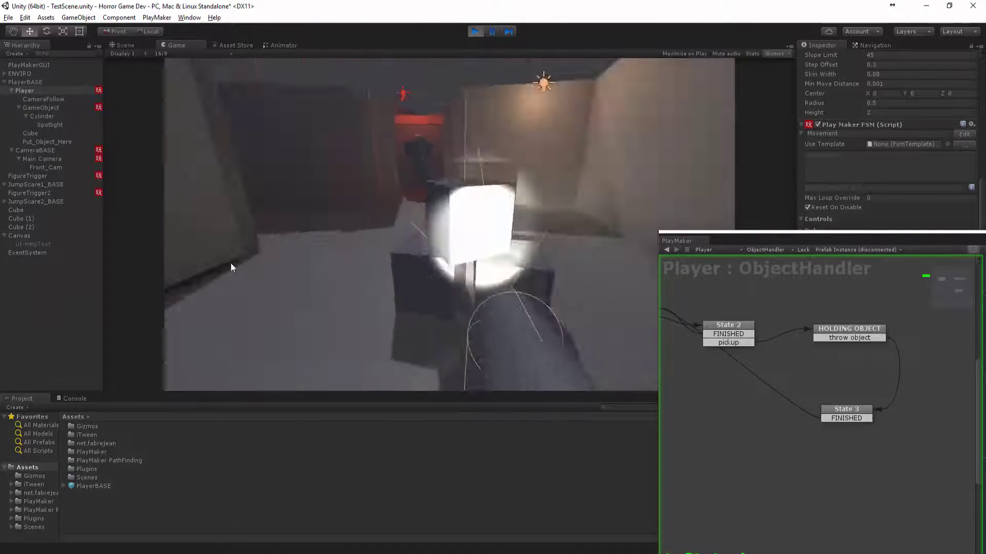
key("f")
key("f")
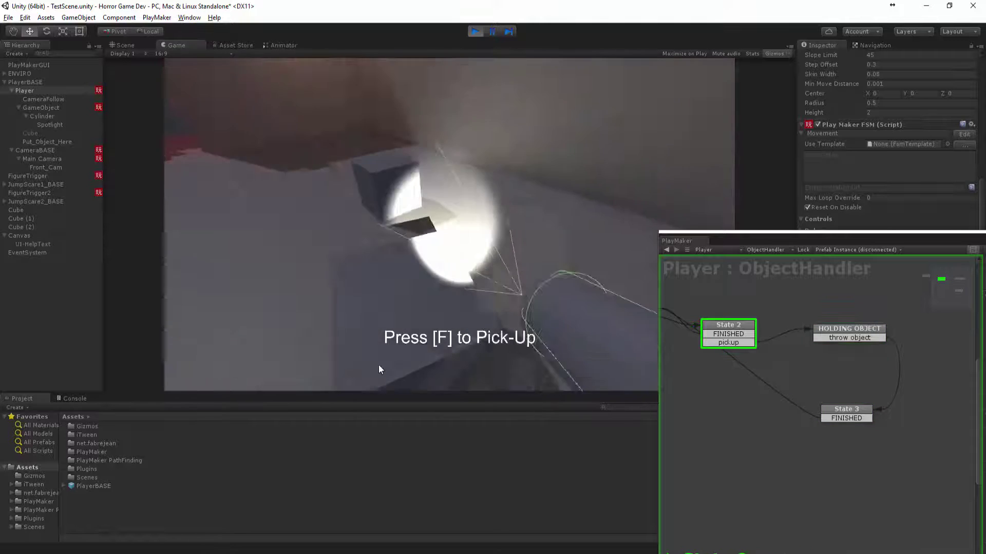
key("f")
left_click(261, 187)
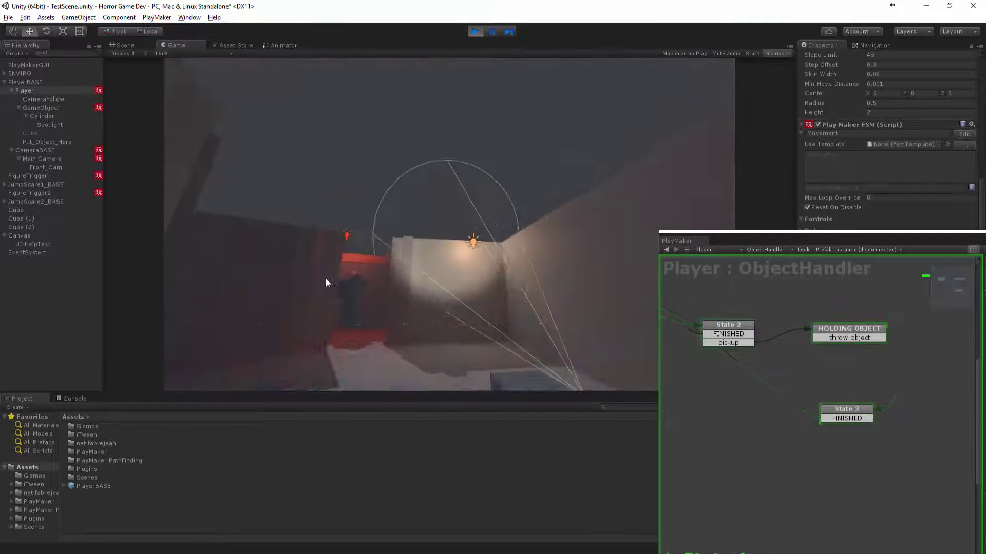
key("f")
left_click(493, 226)
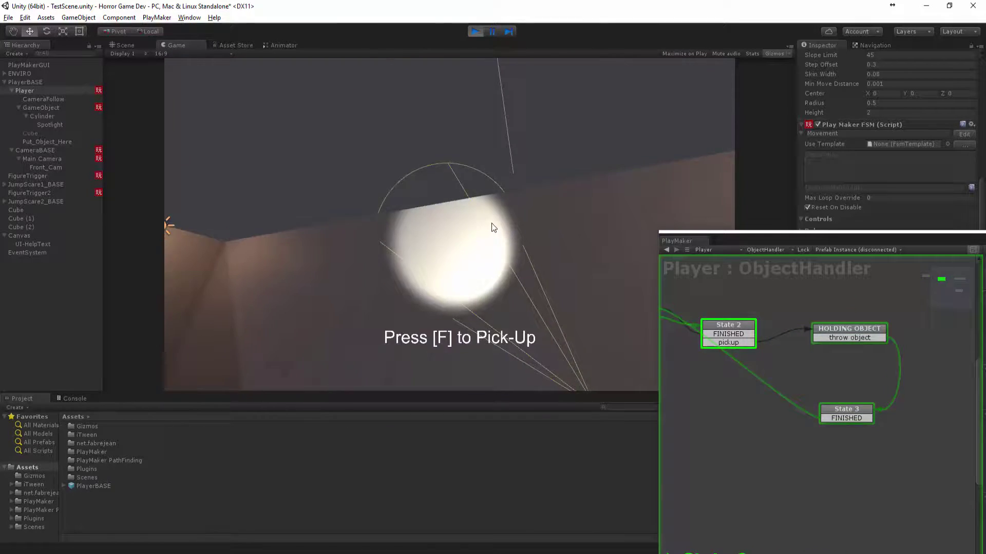
key("ctrl+p")
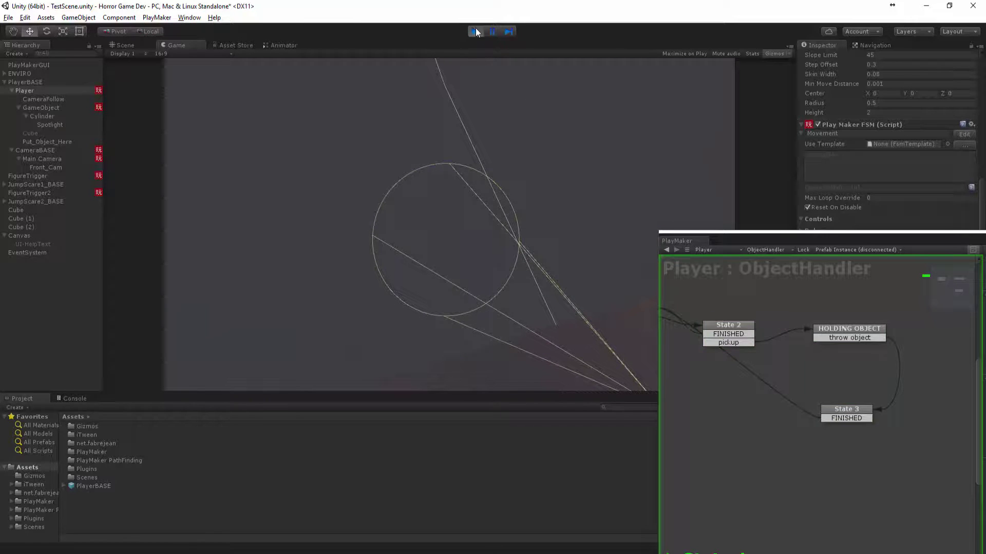
- Enable Every Frame on State 3's Add Force action and add a Wait action to the state
left_click(743, 269)
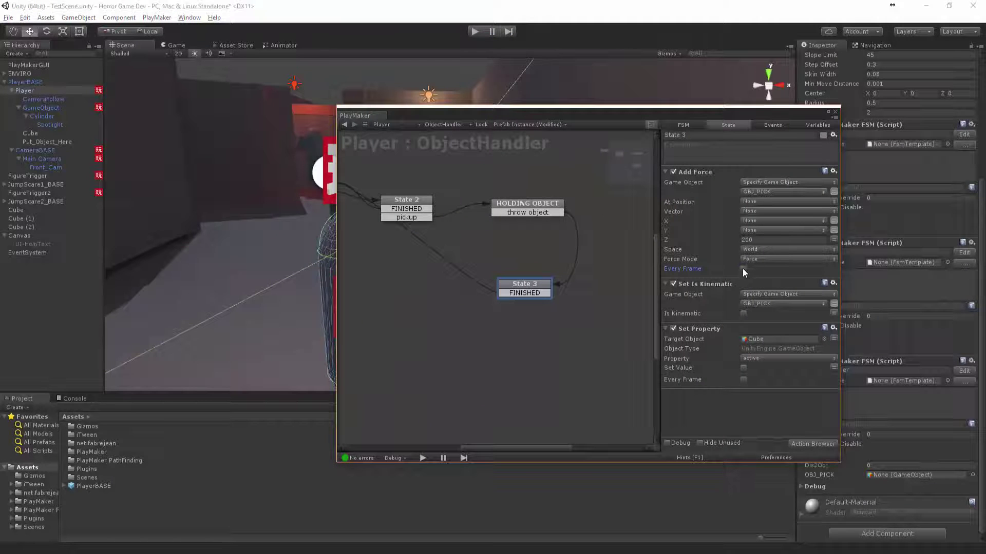
right_click(722, 413)
left_click(740, 382)
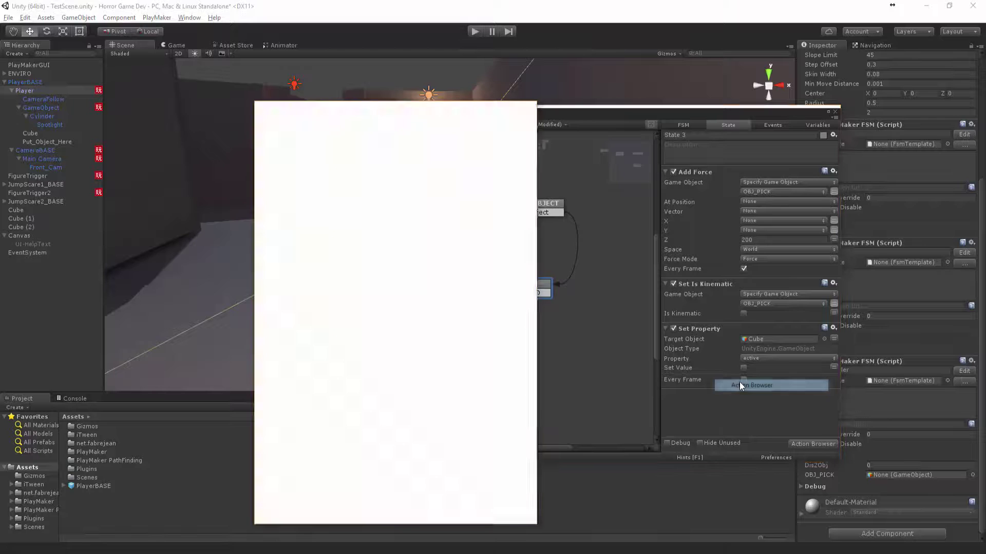
type("wait")
key("Down")
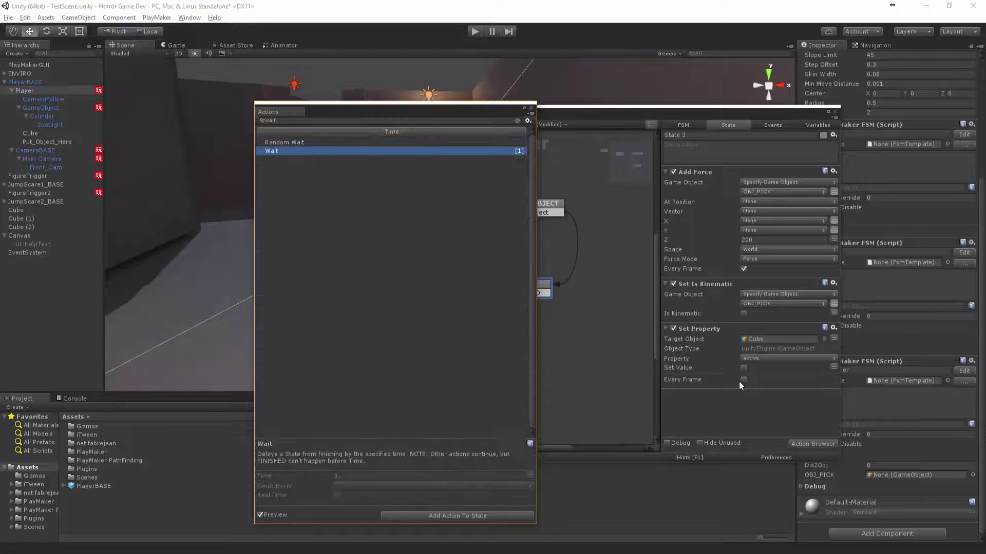
key("Return")
- Set the Wait action's time to 1 and its finish event to FINISHED
left_click(755, 397)
type("2")
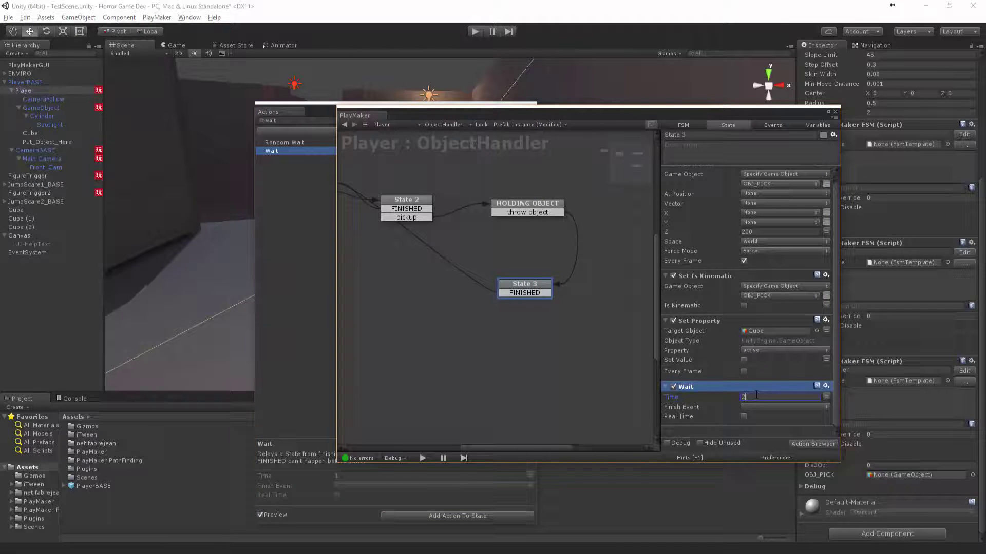
key("Tab")
left_click(758, 406)
left_click(771, 425)
left_click(753, 397)
type("1")
- Close the FSM editor, play-test throwing cubes with the timed force, and end play mode
left_click(834, 112)
left_click(475, 31)
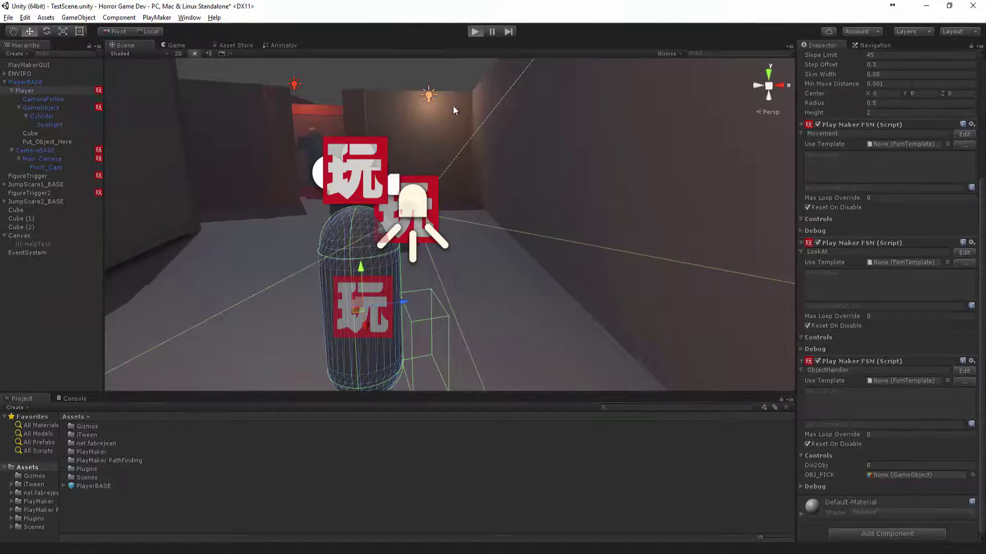
key("w")
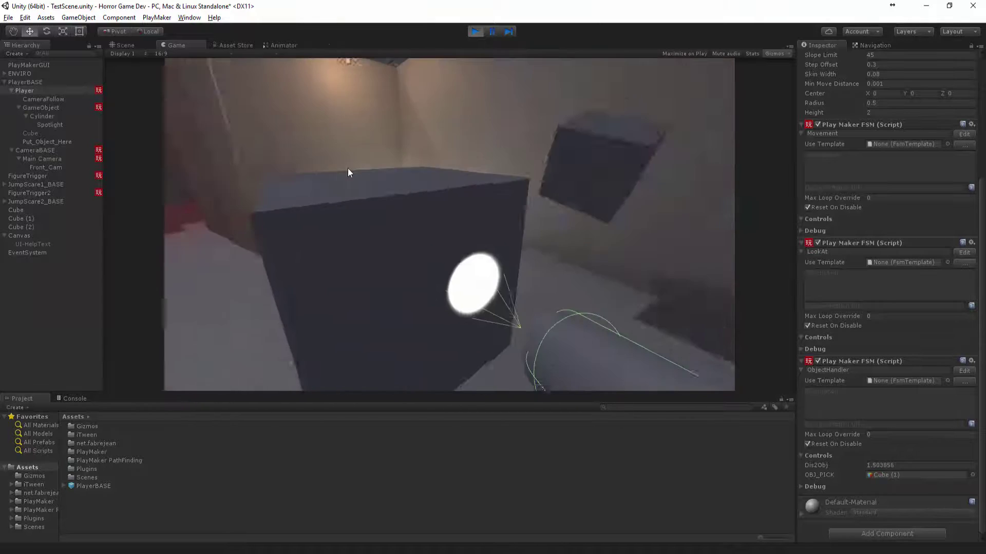
key("e")
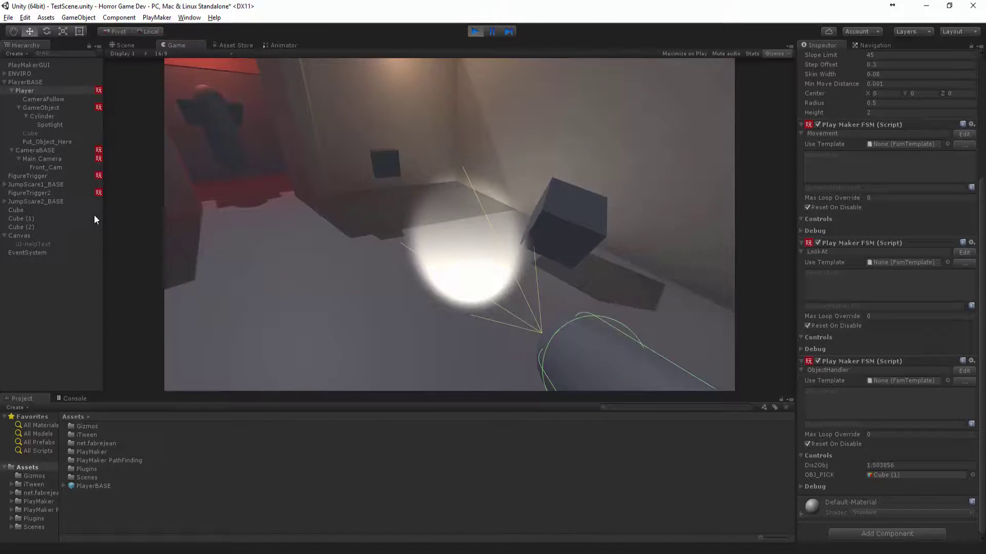
key("w")
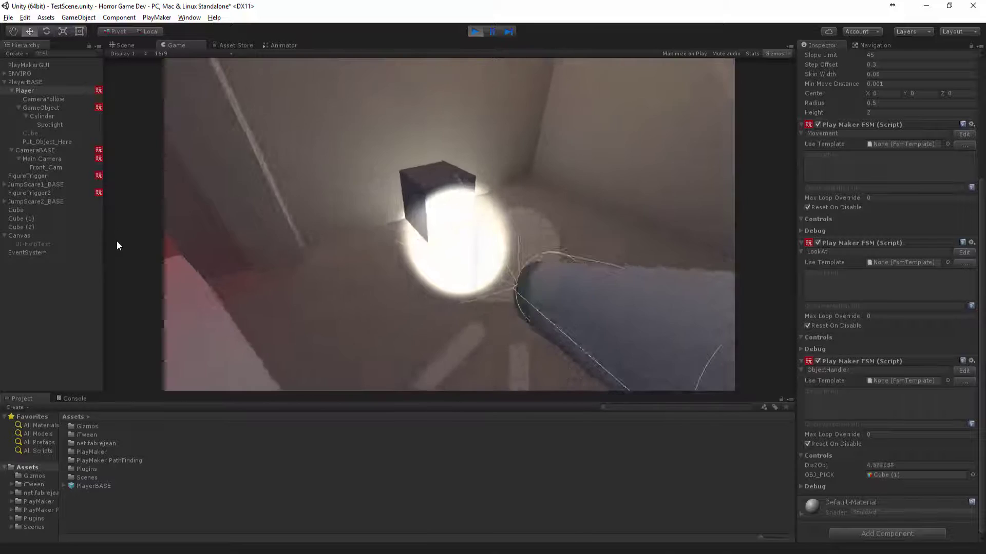
key("e")
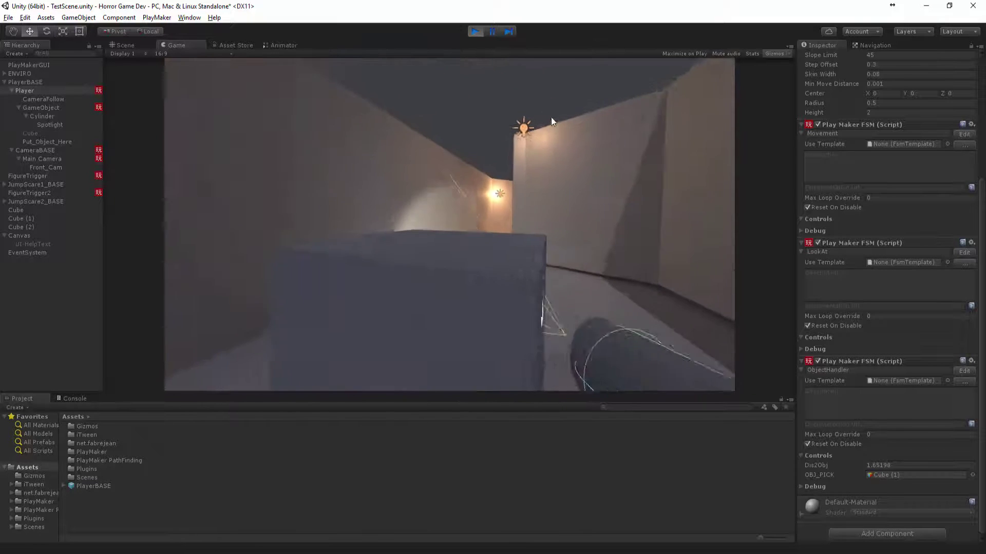
key("e")
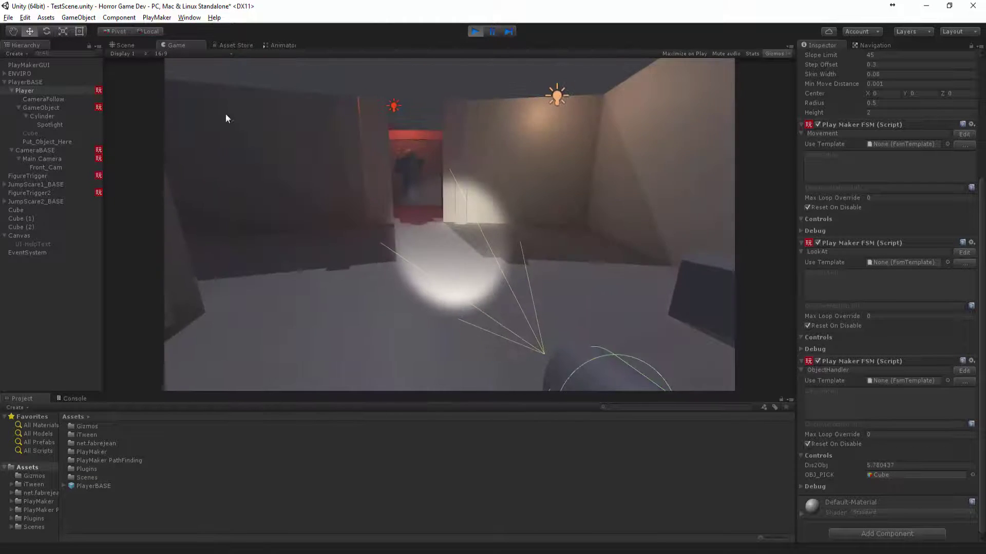
left_click(476, 32)
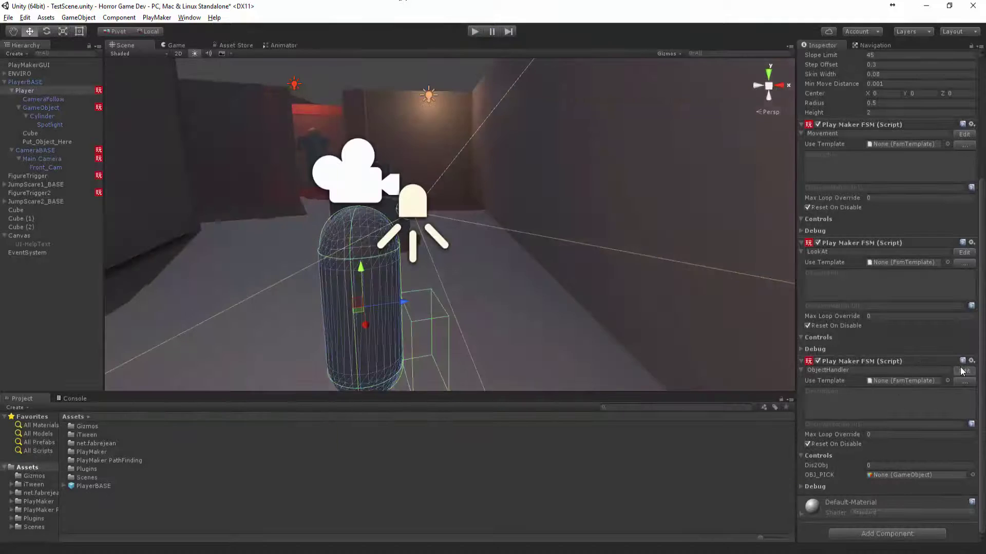
- Reopen the ObjectHandler FSM and set the Wait time in State 3 to 0.5
left_click(964, 370)
left_click(409, 279)
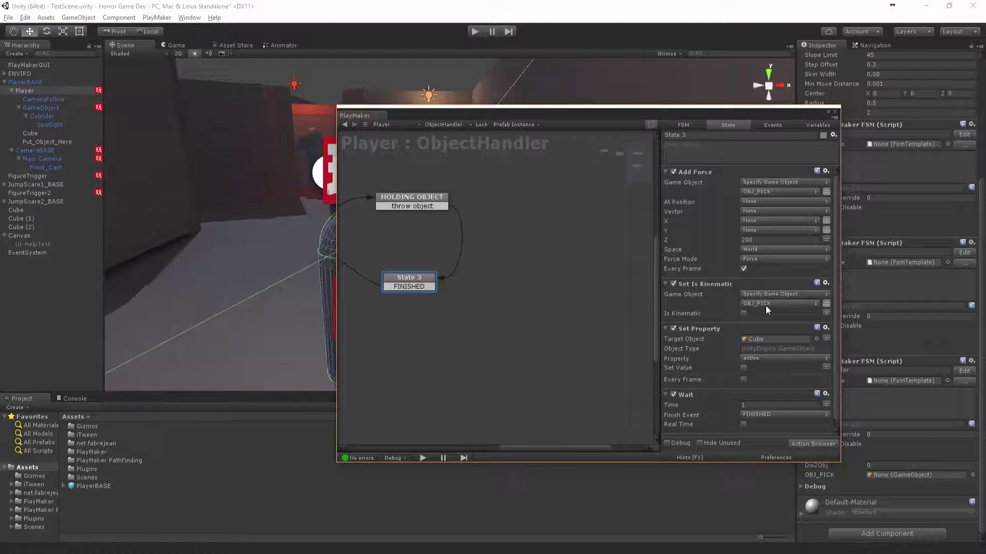
scroll(710, 311, "down", 1)
left_click(753, 398)
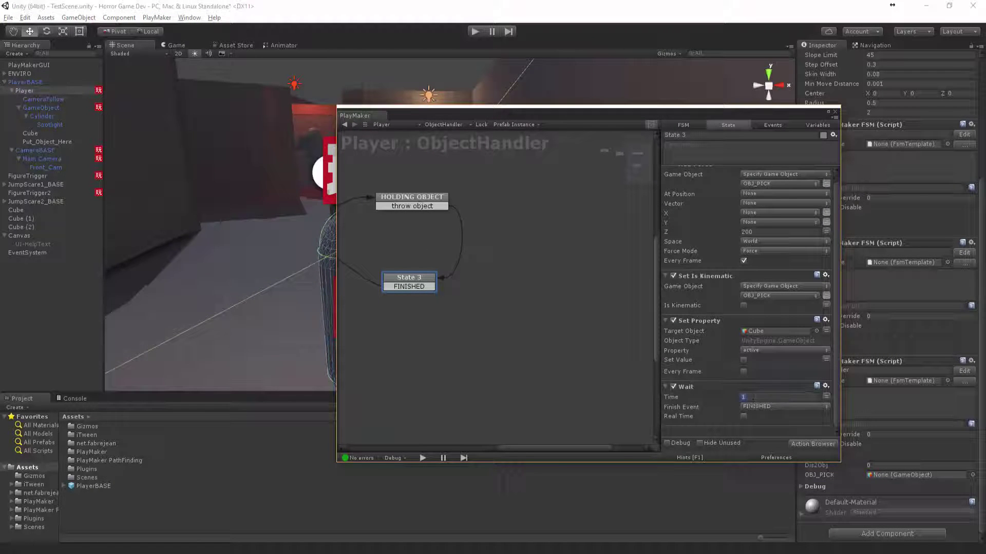
type("0.2")
type("5")
- Set the Add Force action's Z force to 100 and its Space to Self
left_click(762, 232)
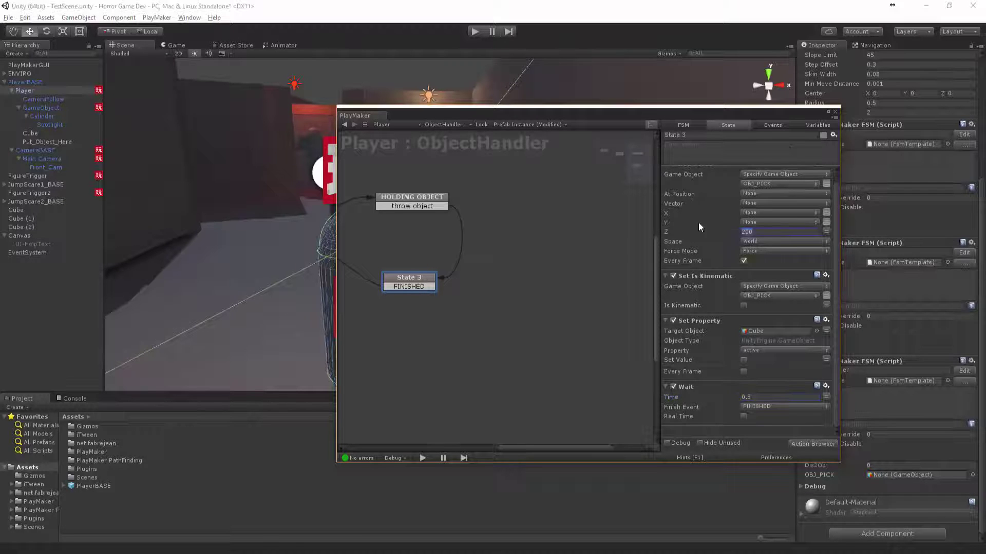
type("10")
left_click(766, 241)
left_click(760, 265)
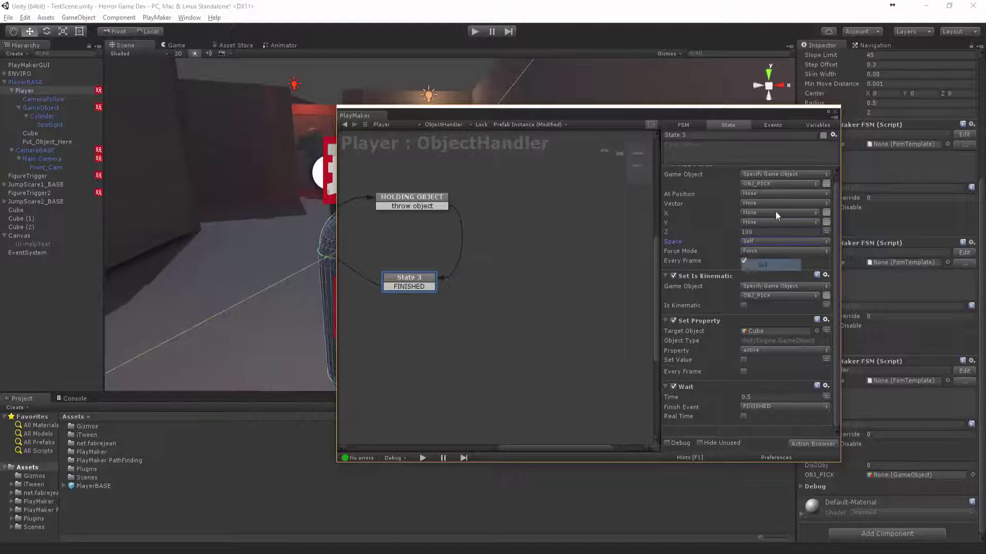
- Close the FSM editor, play-test throwing several cubes in different directions, and end play mode
left_click(835, 112)
left_click(475, 32)
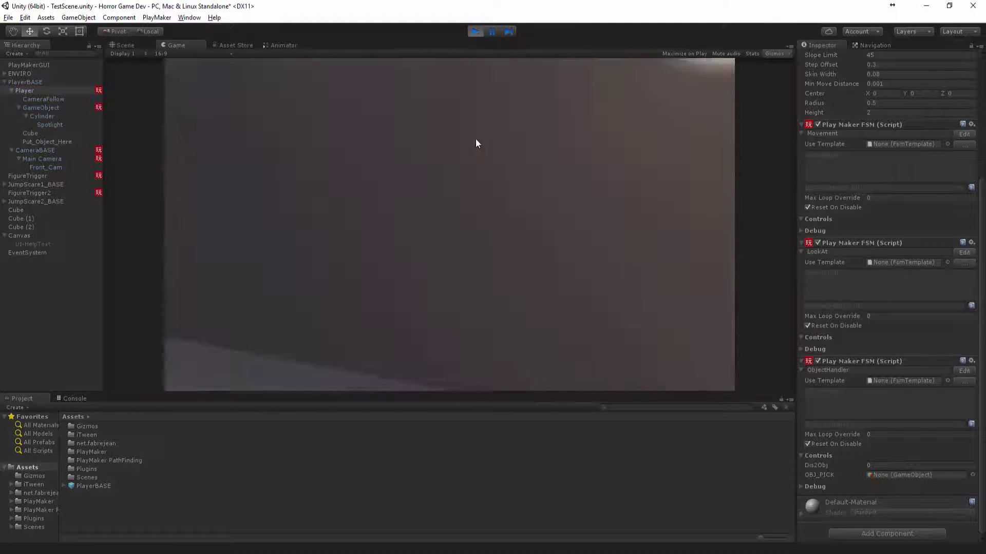
key("w")
key("f")
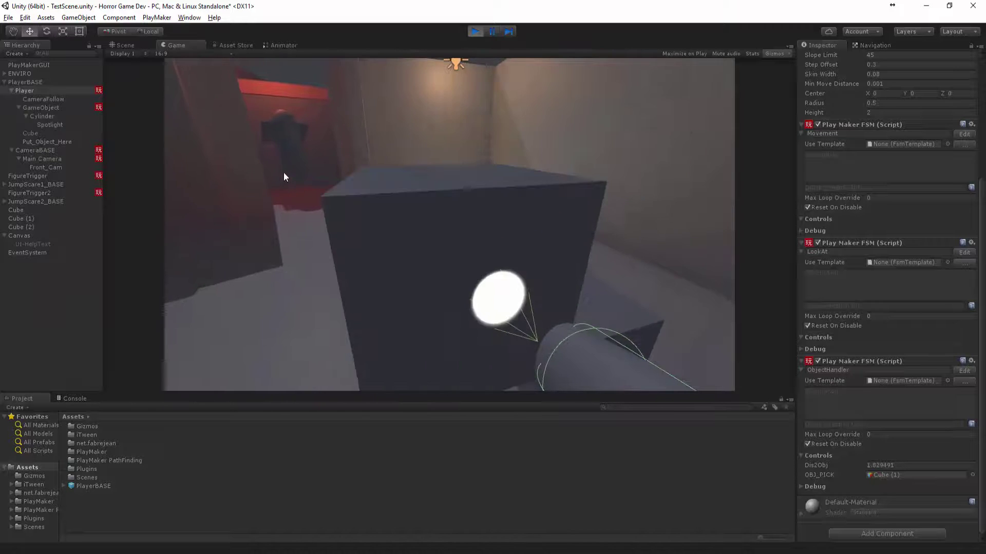
key("f")
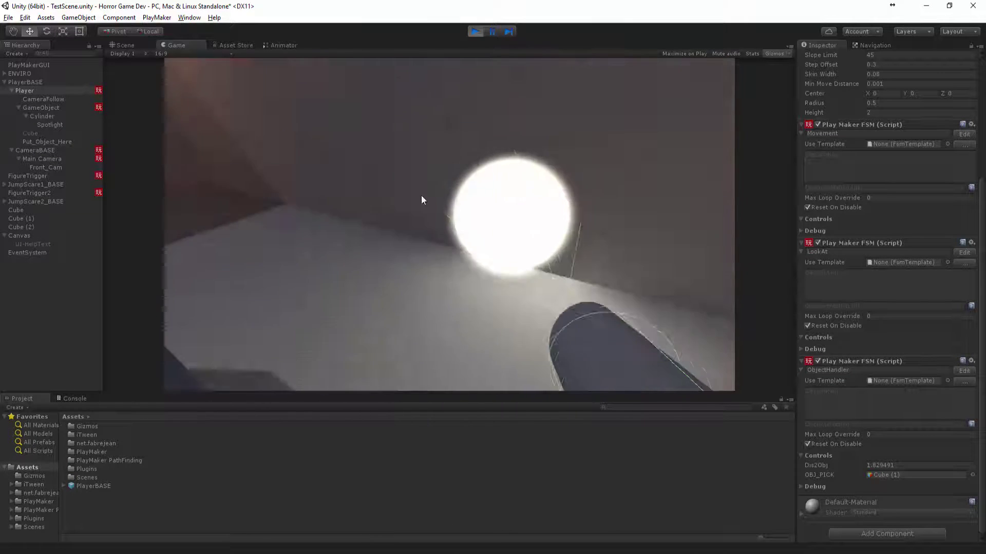
key("w")
key("f")
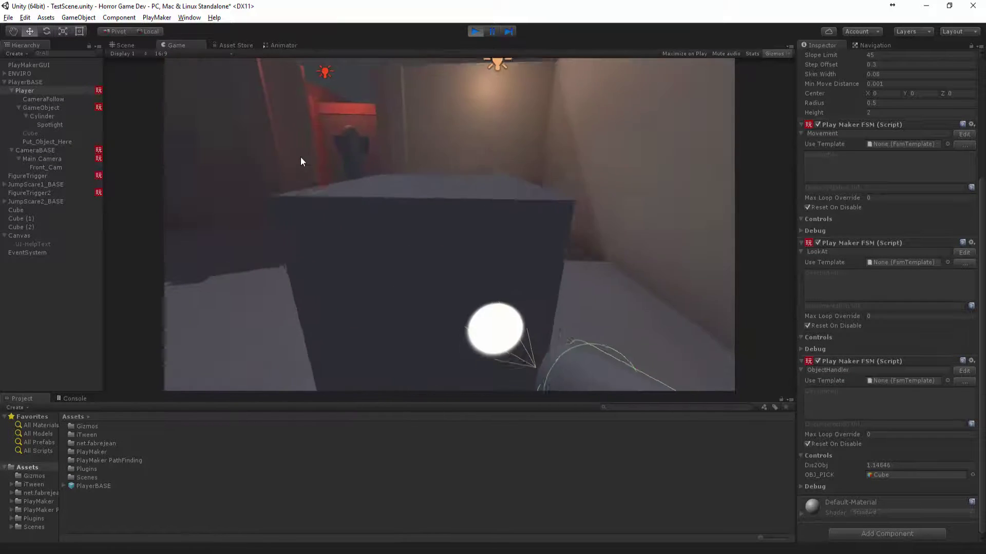
key("f")
key("w")
key("w")
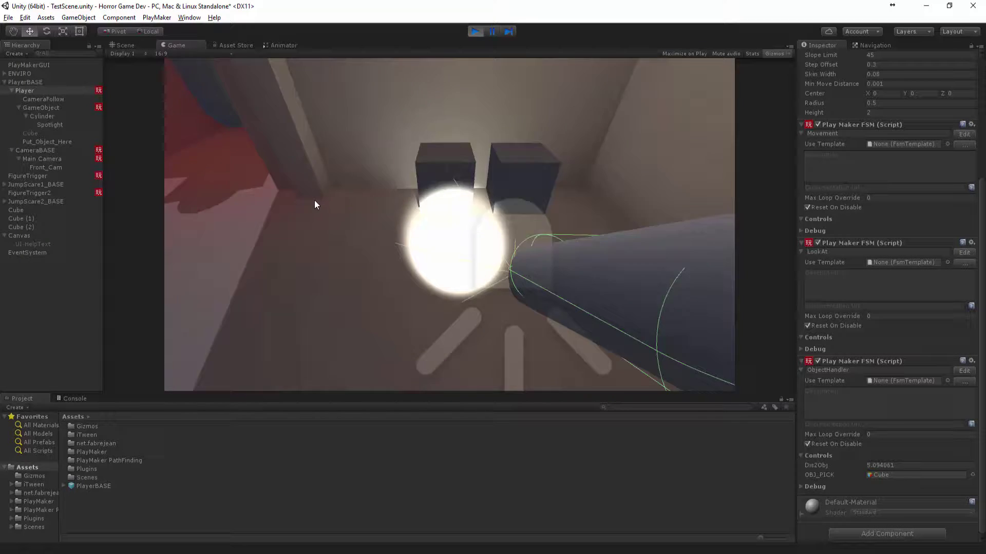
key("f")
key("w")
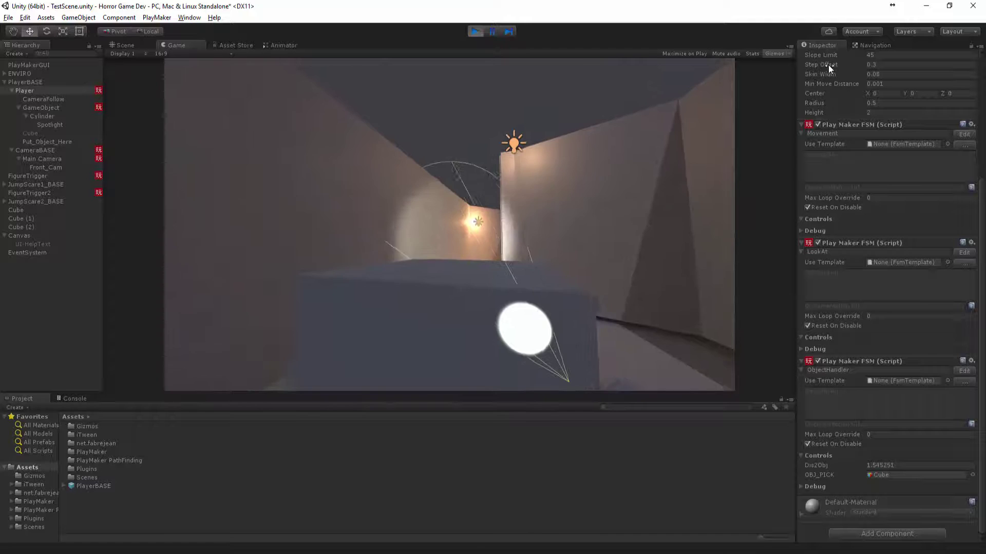
key("f")
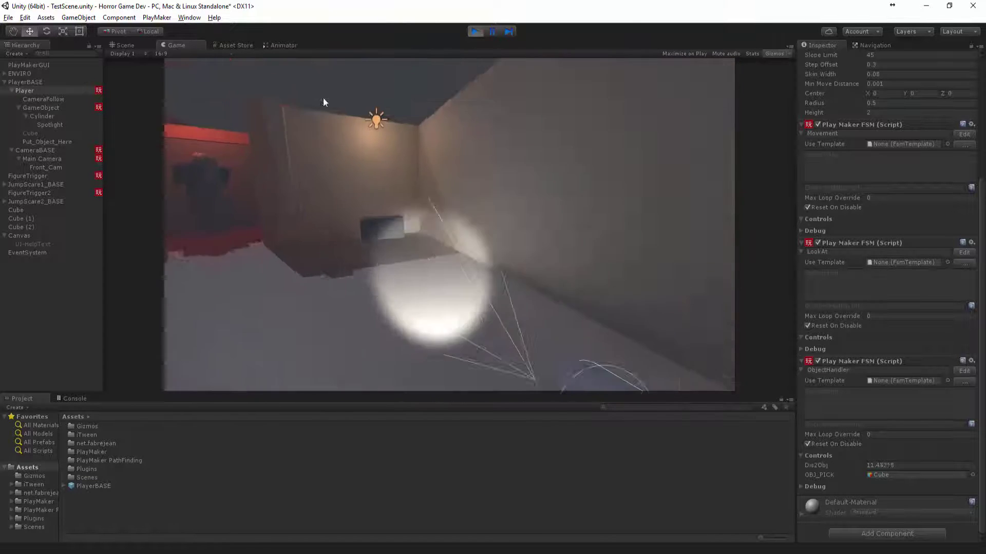
left_click(475, 31)
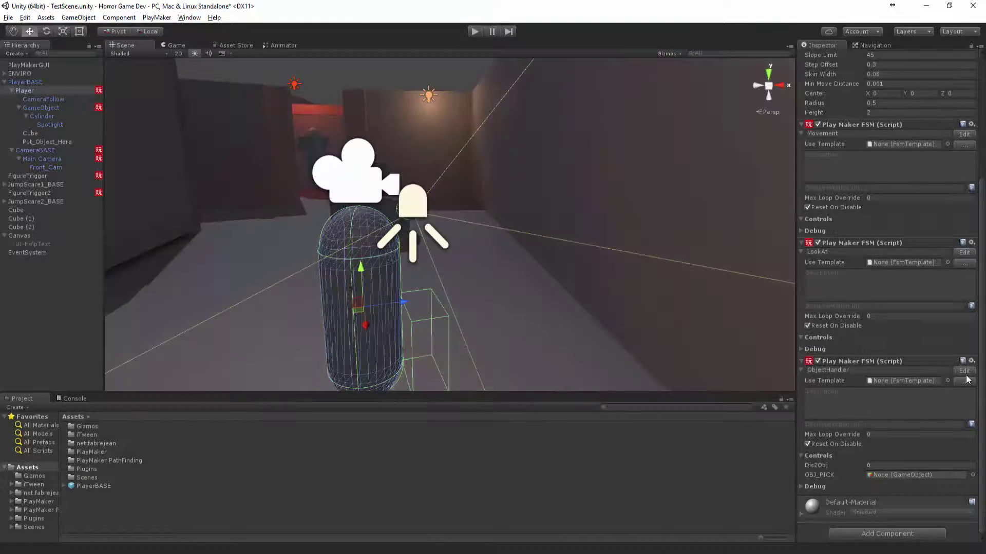
- Reopen the ObjectHandler FSM and add a Look At action to the HOLDING OBJECT state
left_click(965, 373)
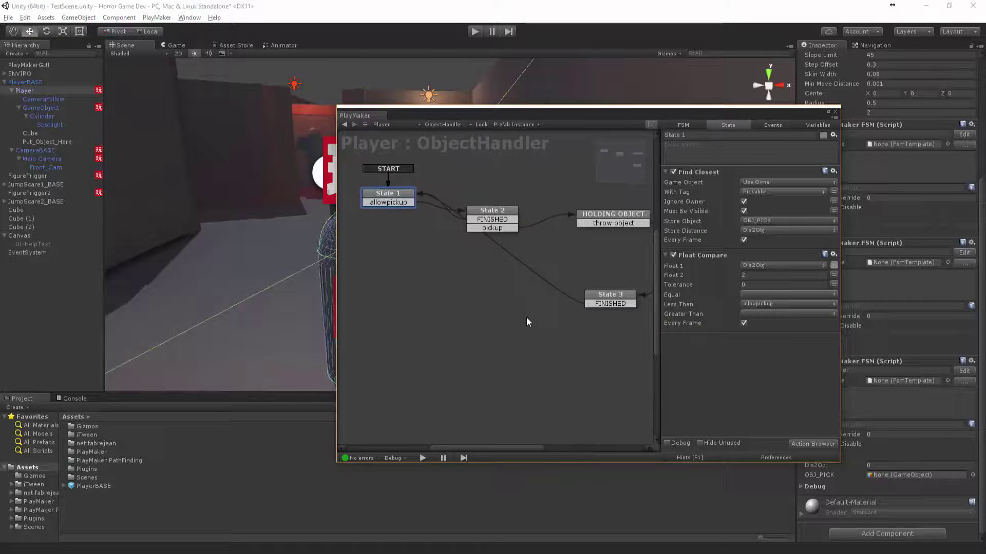
left_click(437, 229)
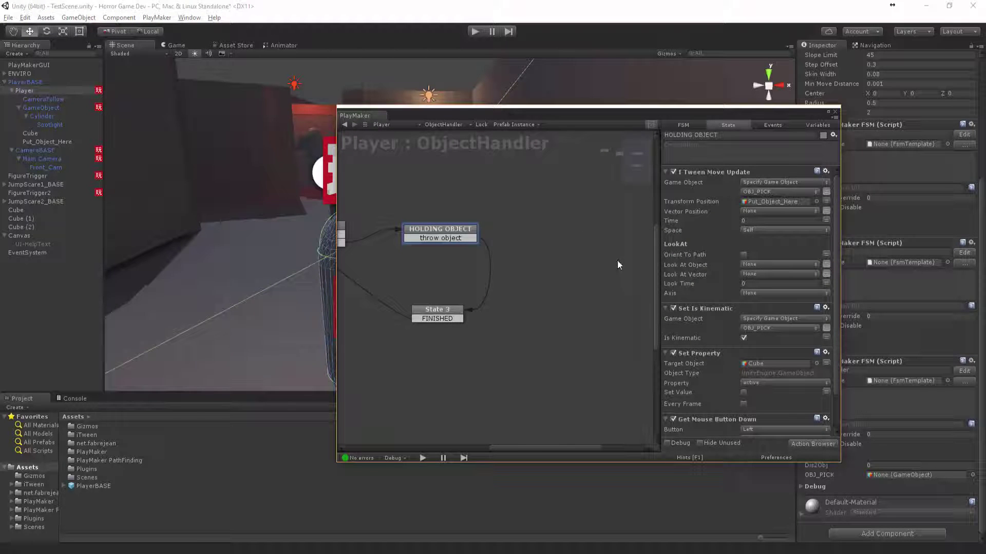
left_click(805, 445)
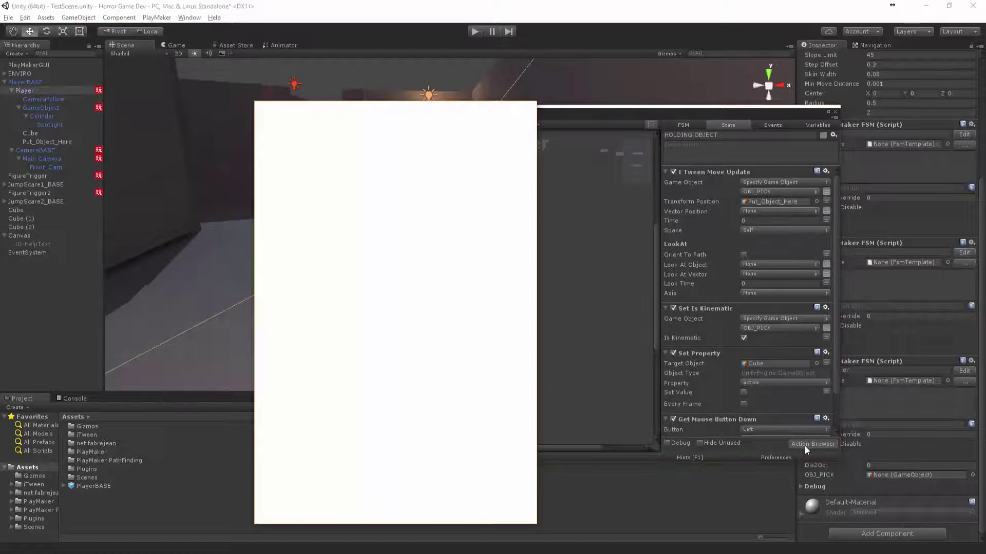
type("look")
key("Down")
key("Down")
key("Down")
key("Down")
key("Down")
key("Down")
key("Down")
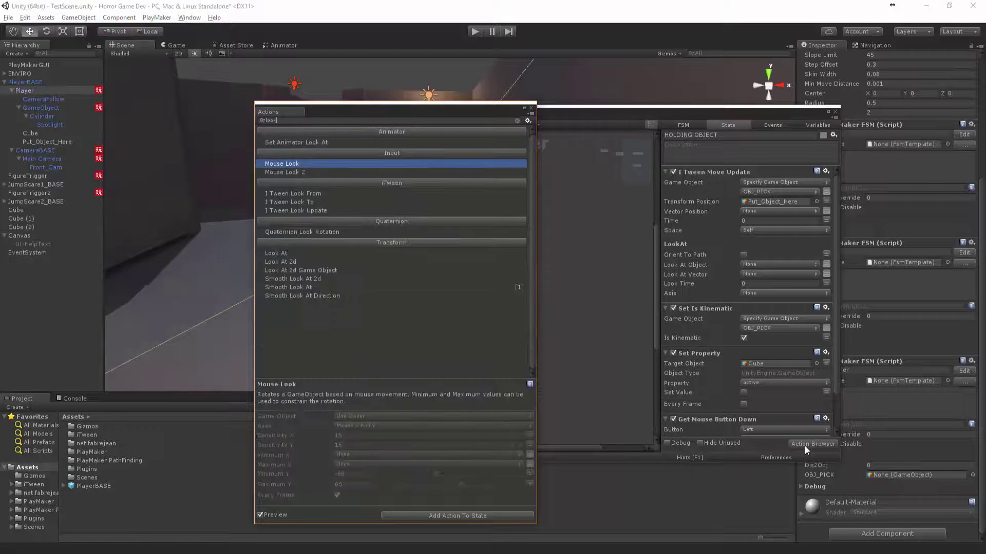
key("Return")
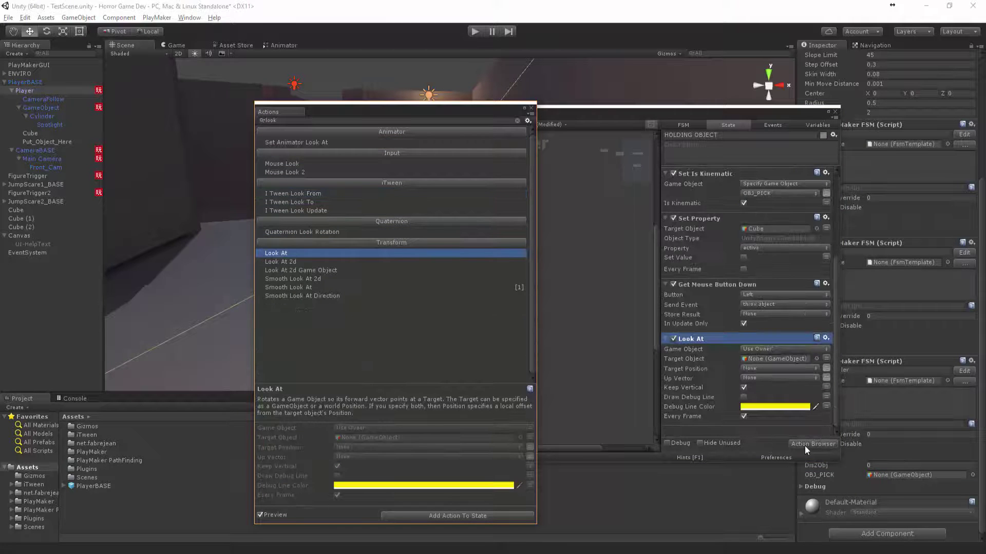
- Set the Look At action's Game Object to Specify Game Object with the OBJ_PICK variable
left_click(786, 354)
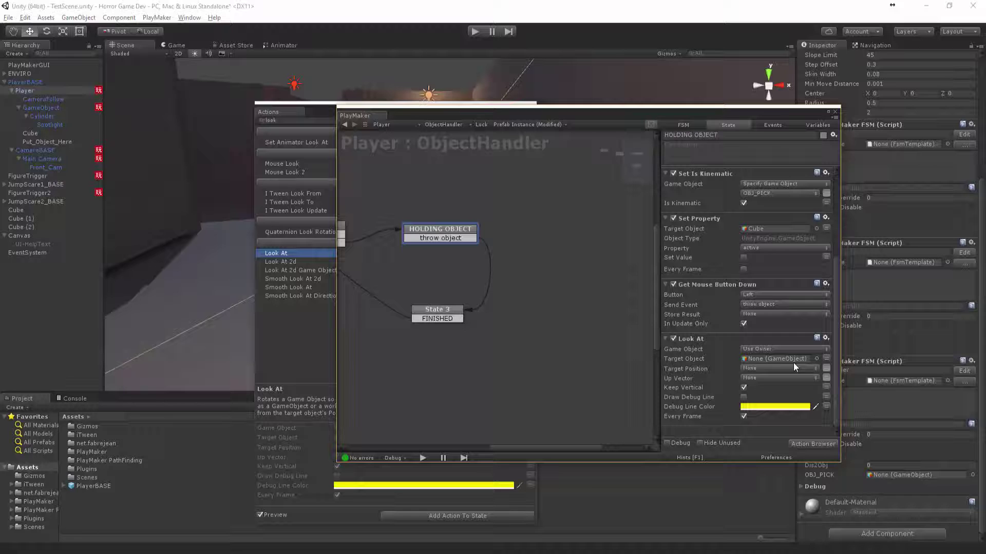
left_click(783, 349)
left_click(793, 365)
left_click(823, 358)
left_click(781, 359)
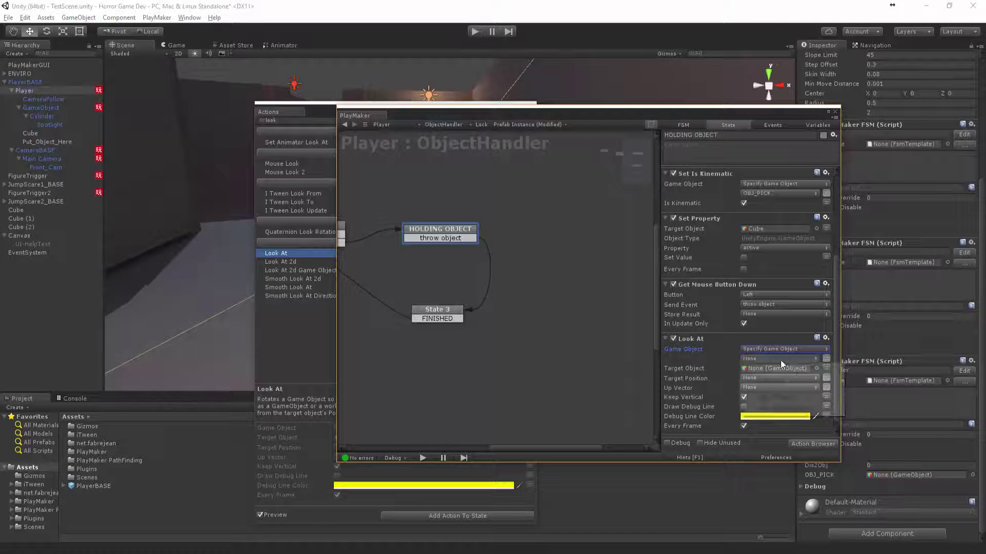
left_click(765, 384)
- Set the Look At action's Target Object to Front_Cam and turn off Keep Vertical
left_click_drag(30, 143, 757, 368)
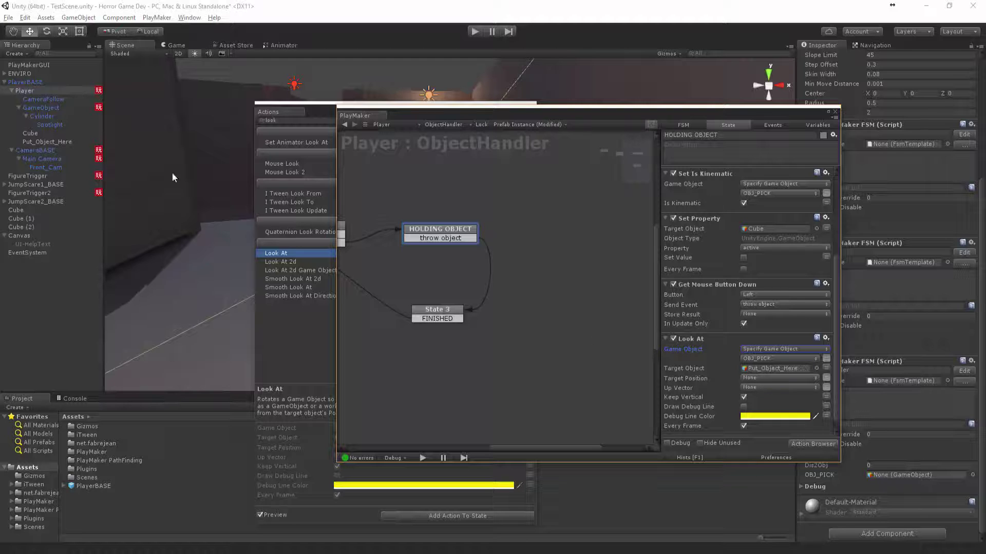
left_click_drag(51, 168, 725, 316)
left_click_drag(766, 372, 746, 371)
left_click(742, 406)
left_click(744, 398)
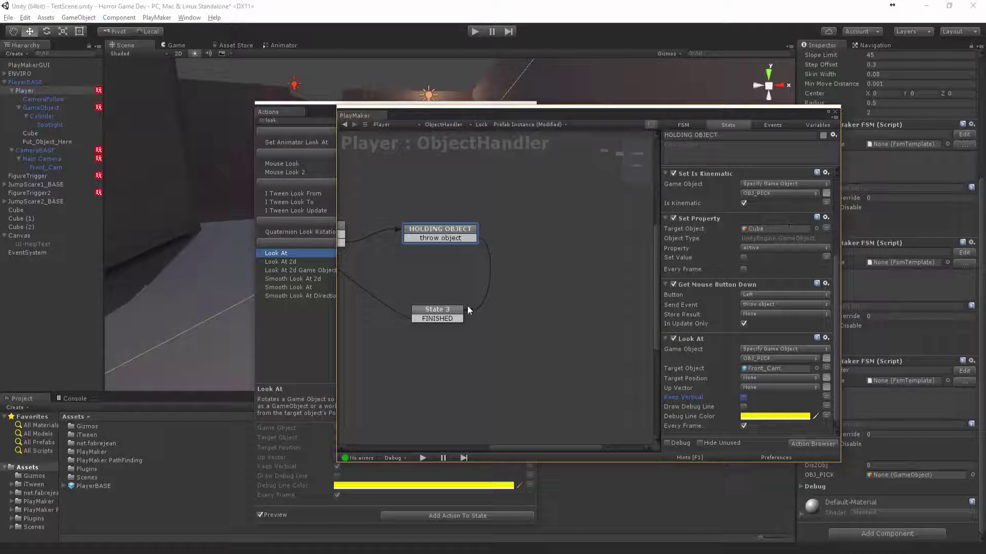
- Close the FSM editor and play-test picking up and throwing cubes with the look-at behaviour
left_click(835, 112)
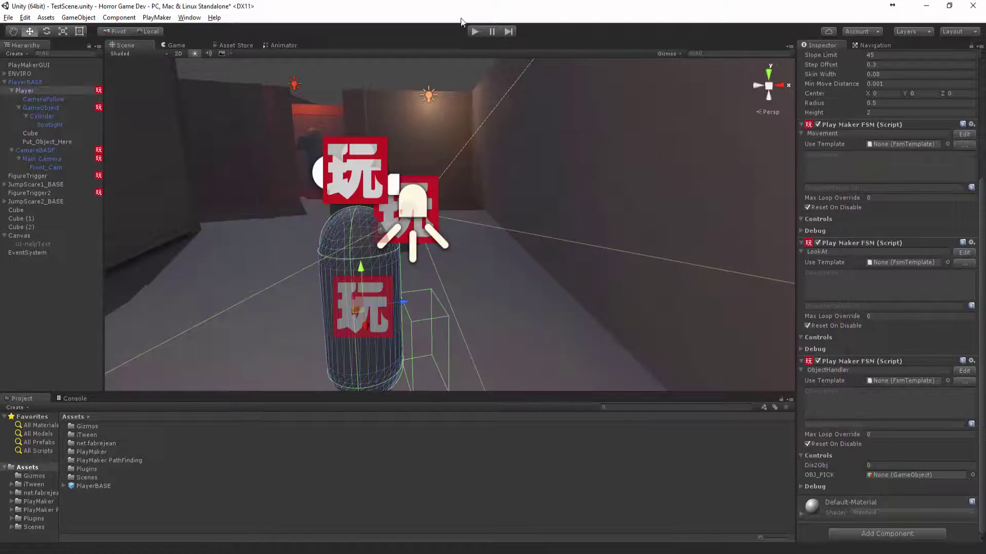
left_click(475, 31)
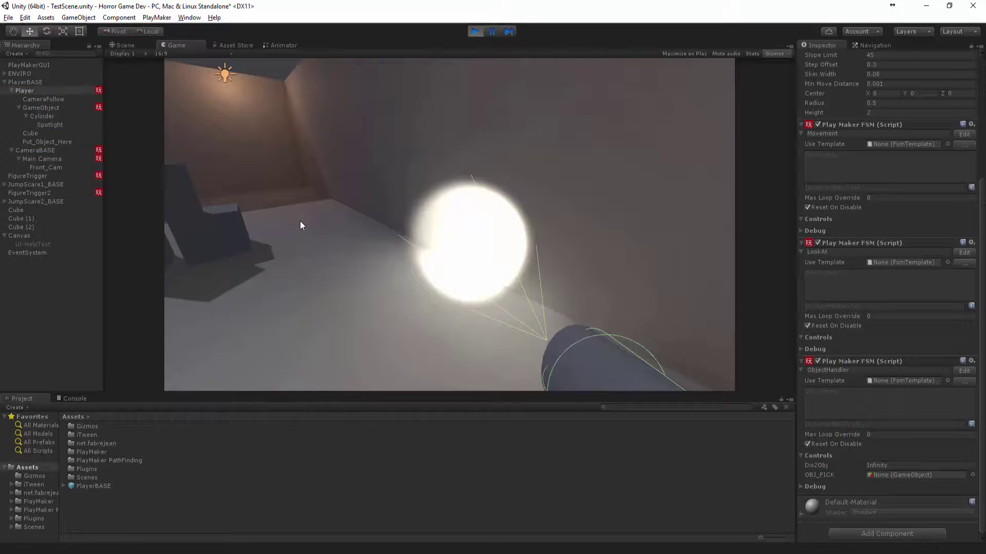
key("w")
key("e")
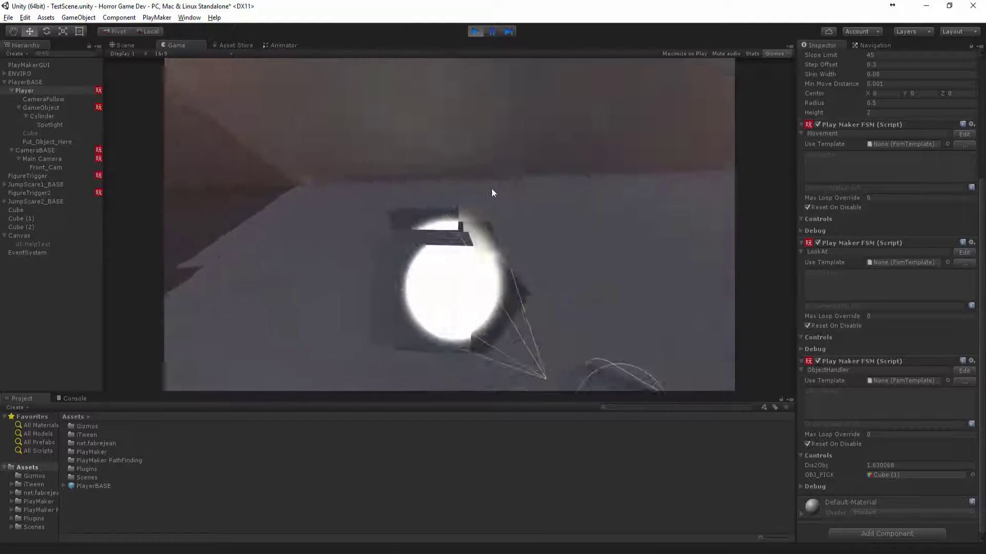
key("w")
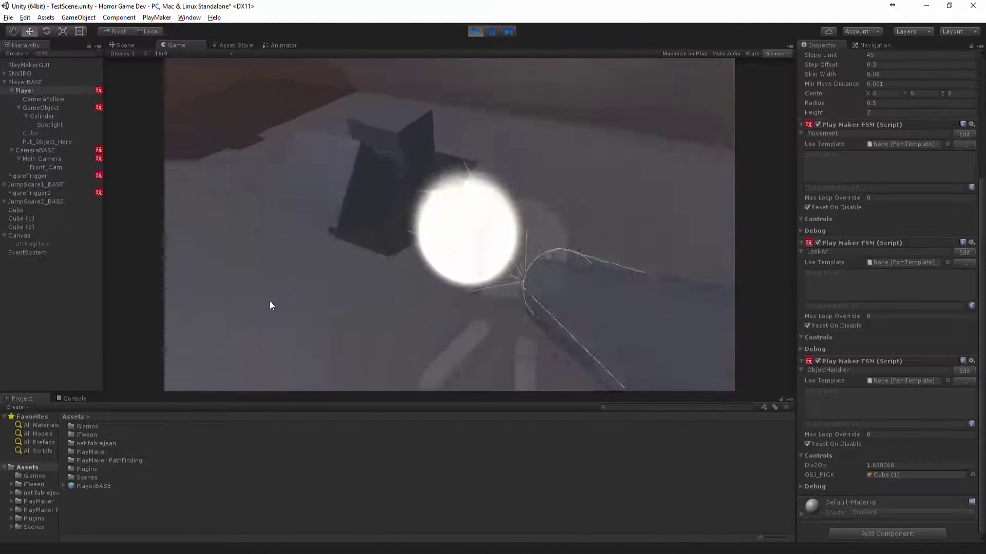
key("w")
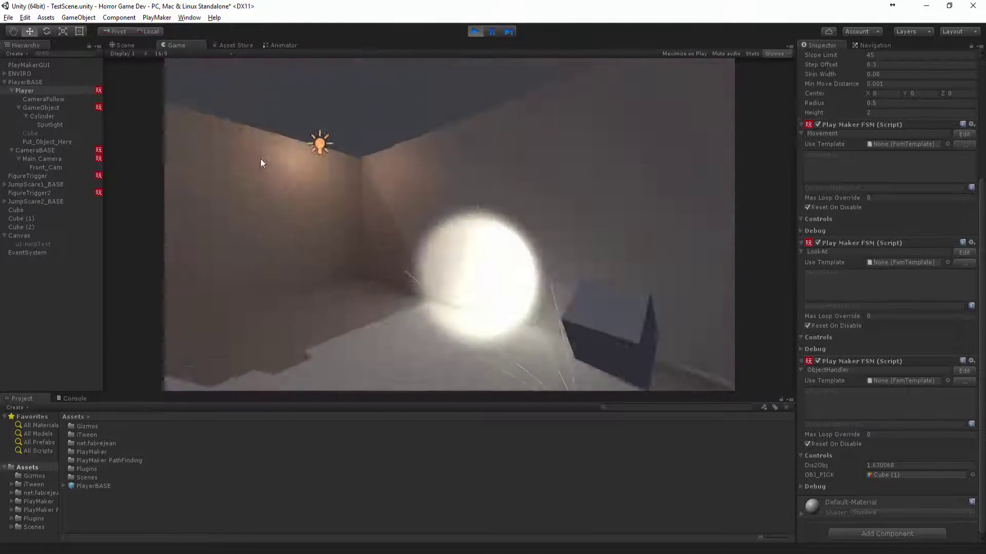
key("s")
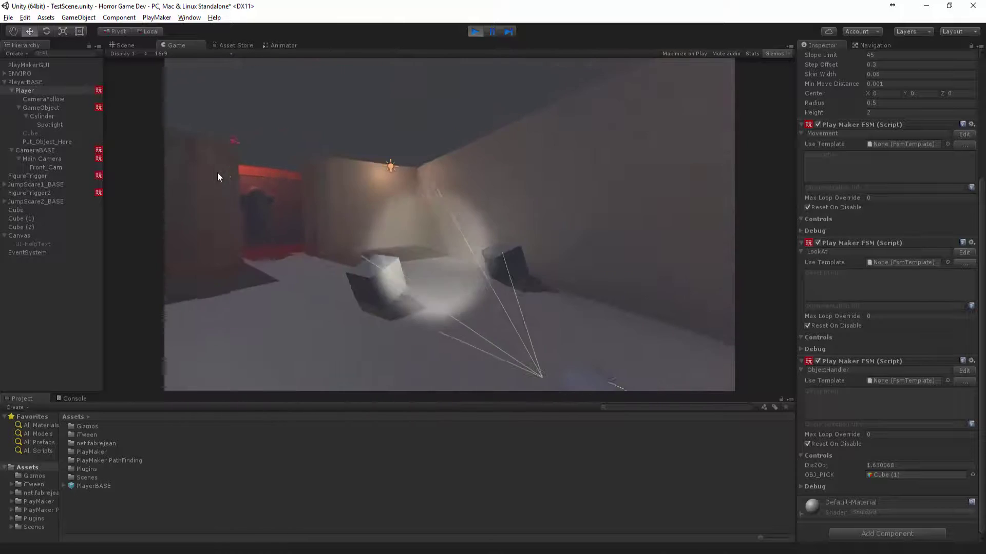
key("w")
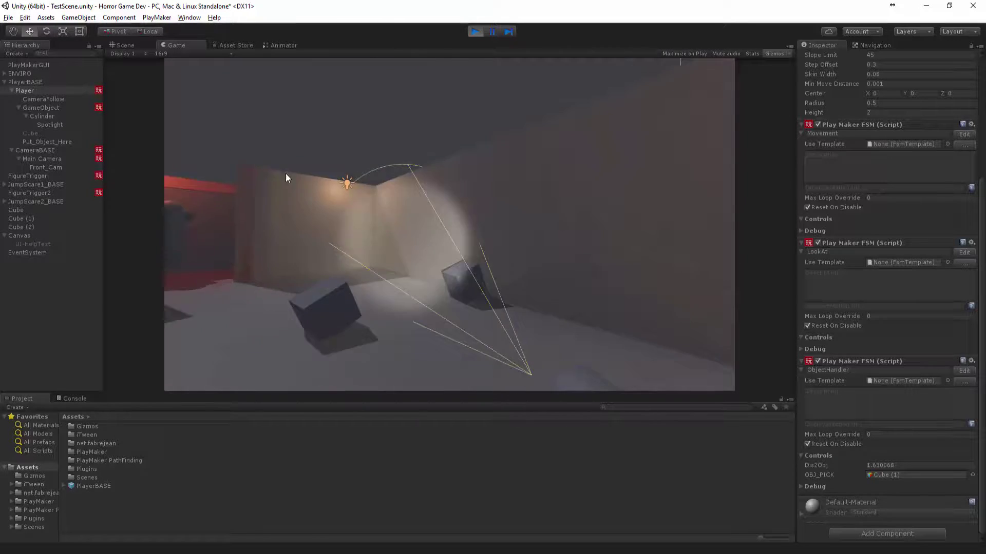
key("w")
key("s")
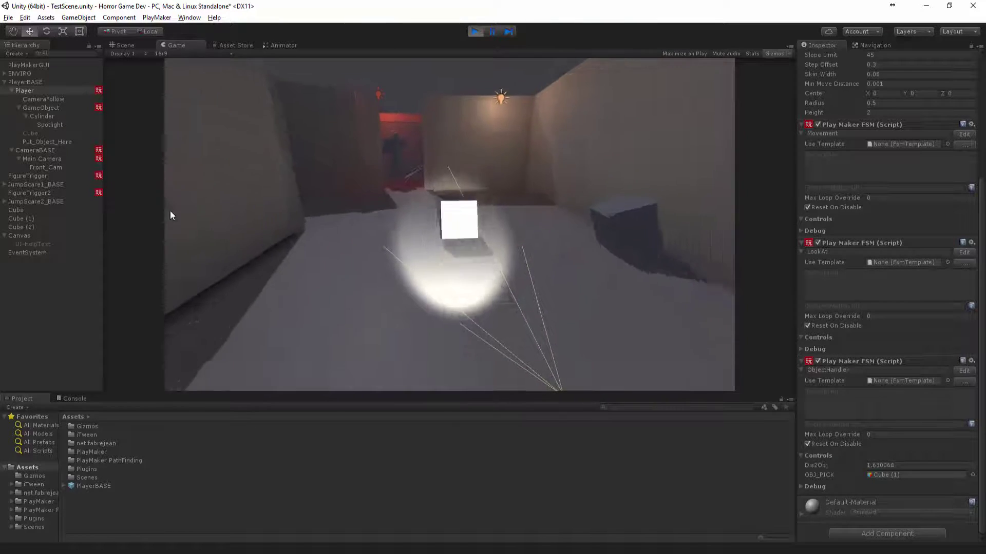
key("w")
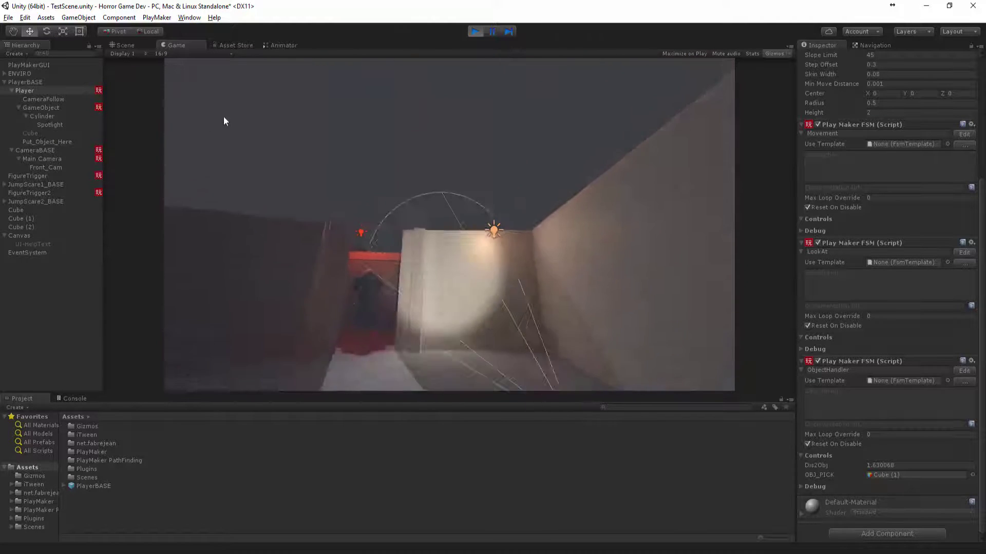
key("s")
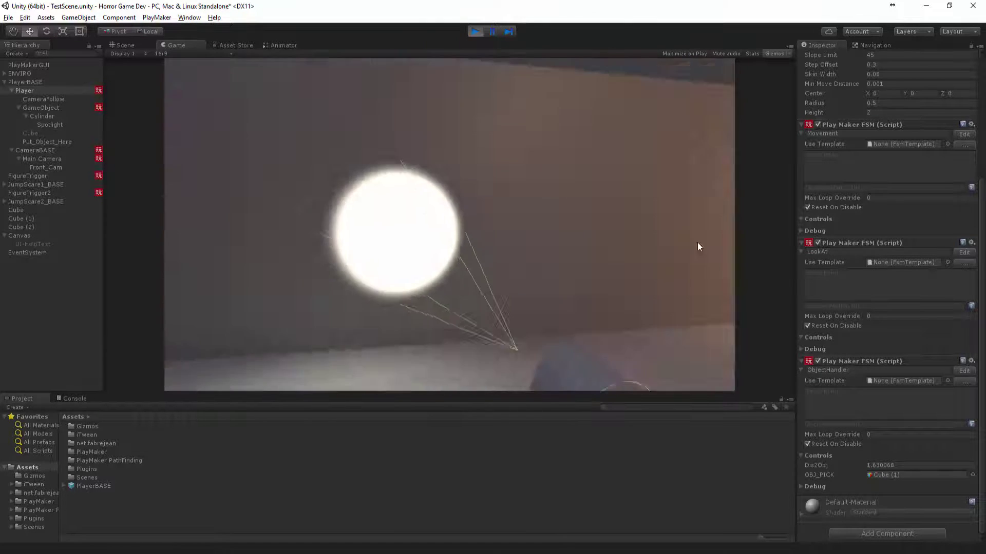
- Review the running ObjectHandler FSM's actions in the HOLDING OBJECT state, and end play mode
left_click(964, 134)
left_click(964, 371)
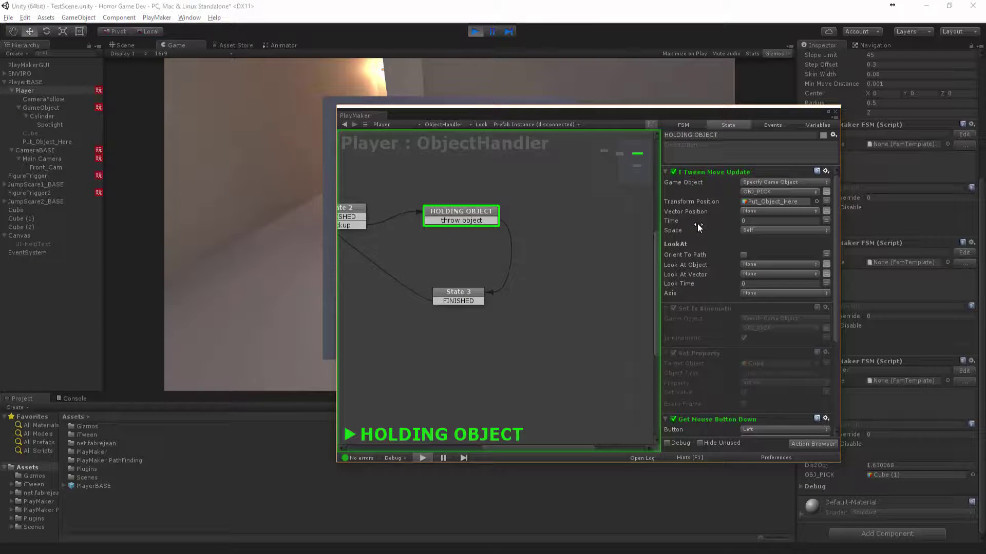
scroll(710, 240, "down", 5)
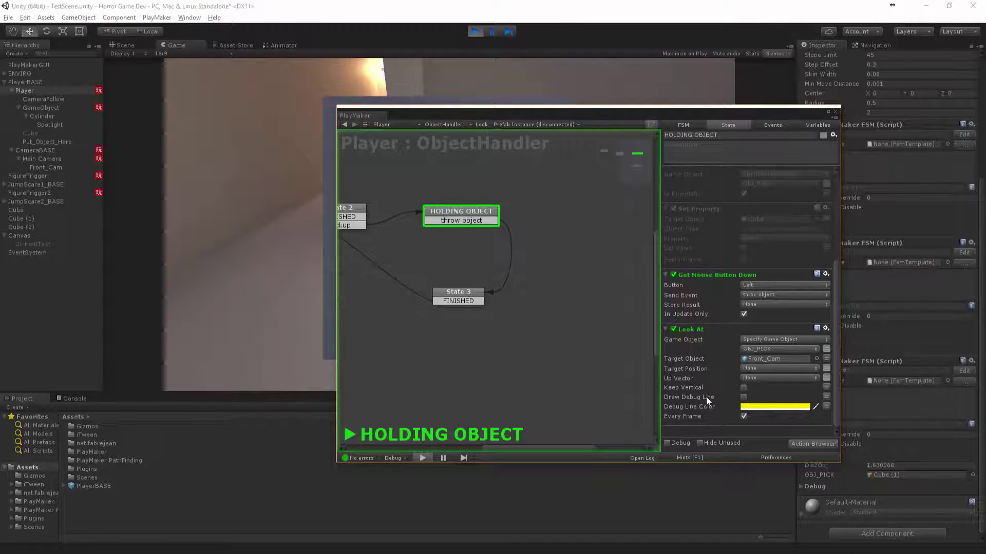
scroll(710, 396, "up", 3)
scroll(701, 350, "up", 4)
left_click(485, 31)
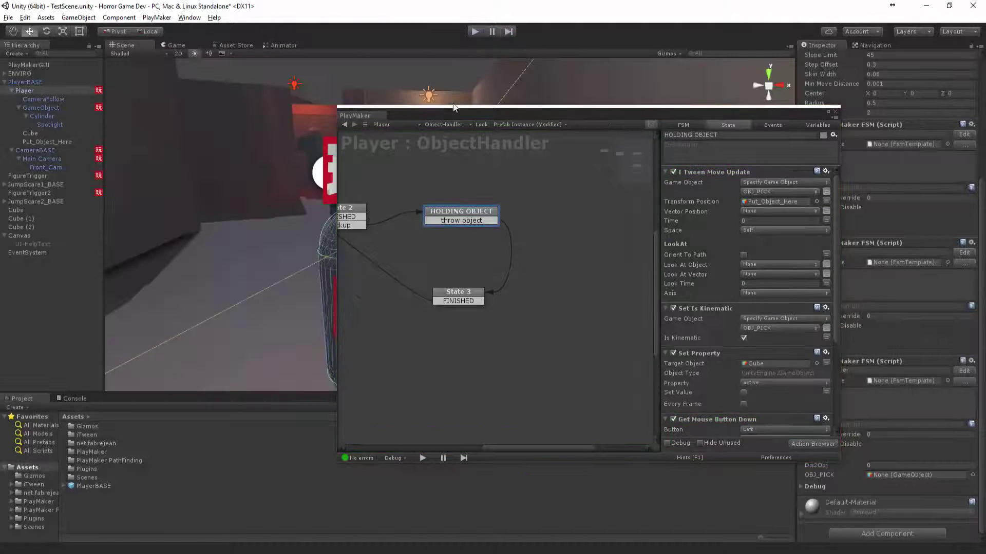
- Replace the I Tween Move Update action in the HOLDING OBJECT state with a Move Towards action
right_click(728, 171)
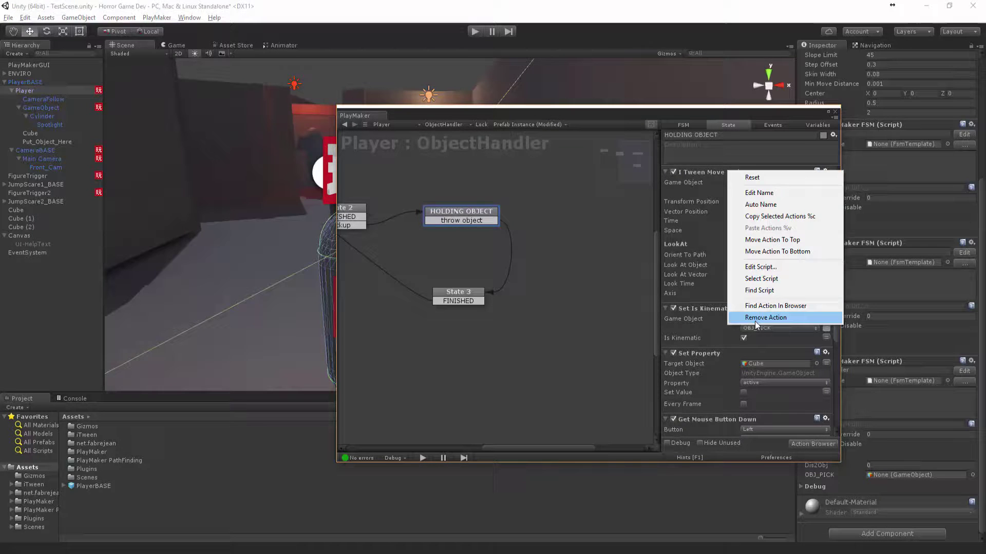
left_click(765, 318)
left_click(813, 444)
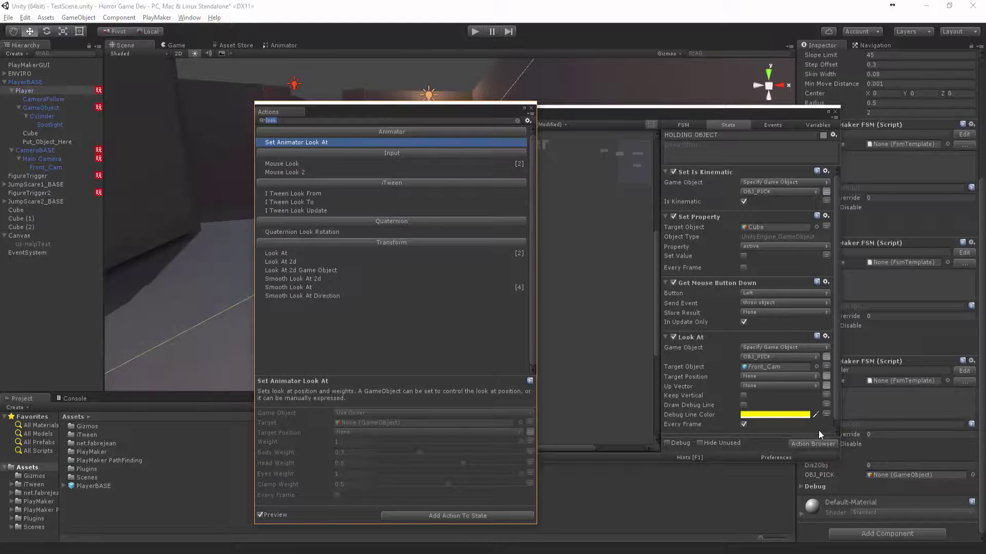
type("move to")
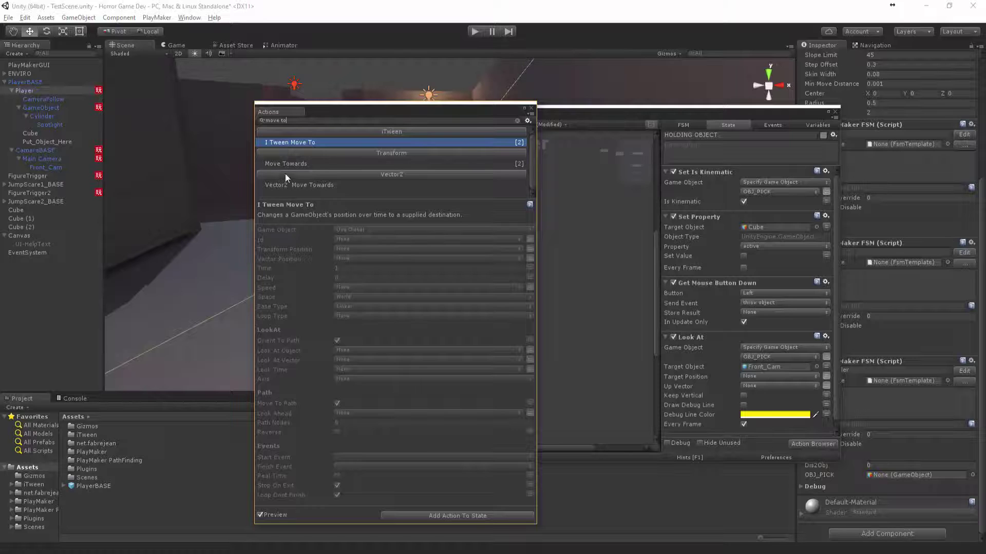
key("Down")
- Configure Move Towards with OBJ_PICK as game object, Put_Object_Here as target, Max Speed 15.7971 and Finish Distance 0
left_click(785, 182)
left_click(775, 203)
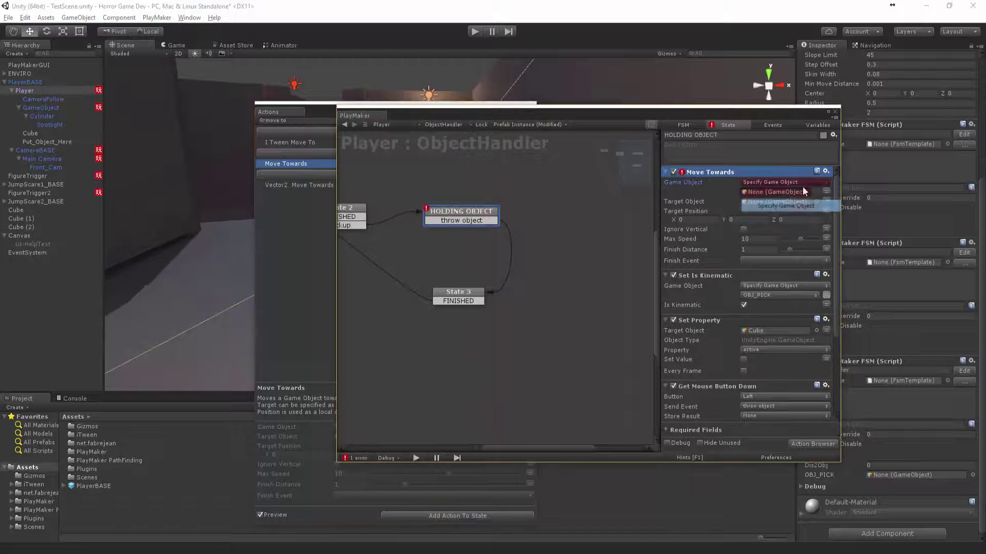
left_click(826, 192)
left_click(780, 191)
left_click(770, 214)
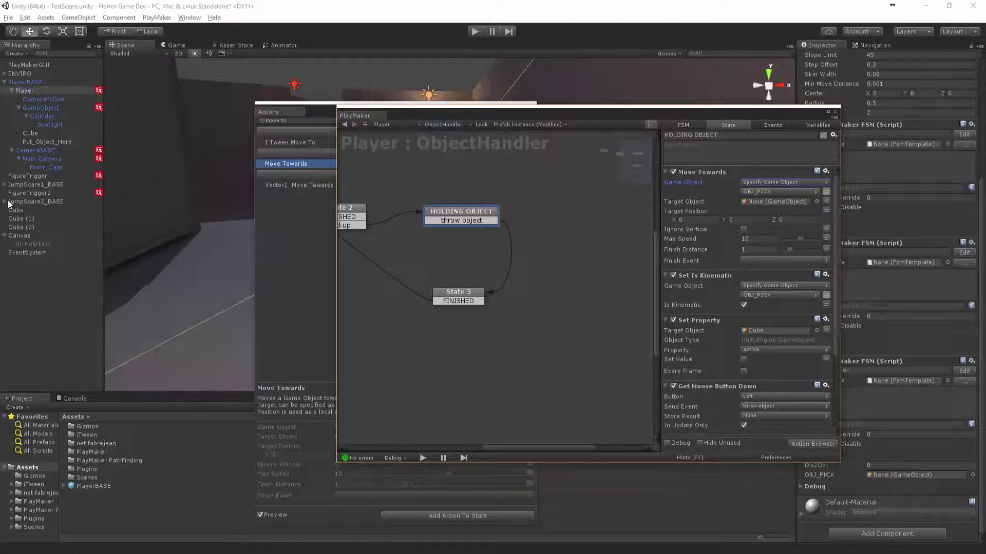
left_click_drag(47, 142, 763, 201)
left_click_drag(802, 239, 810, 237)
- Move the FSM editor aside and play-test picking up and throwing cubes while the ObjectHandler FSM's active states are visible
left_click_drag(509, 109, 672, 179)
left_click(532, 108)
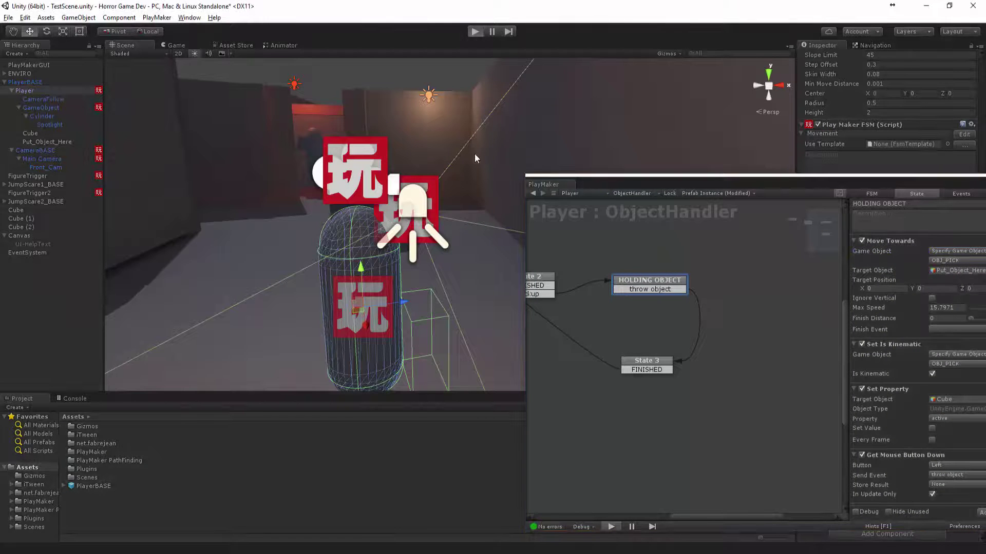
key("ctrl+p")
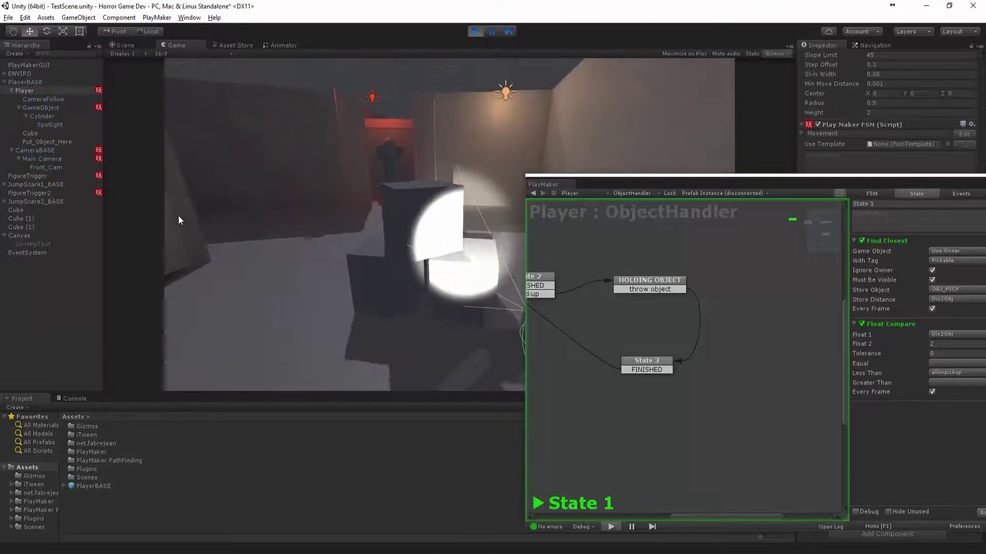
key("f")
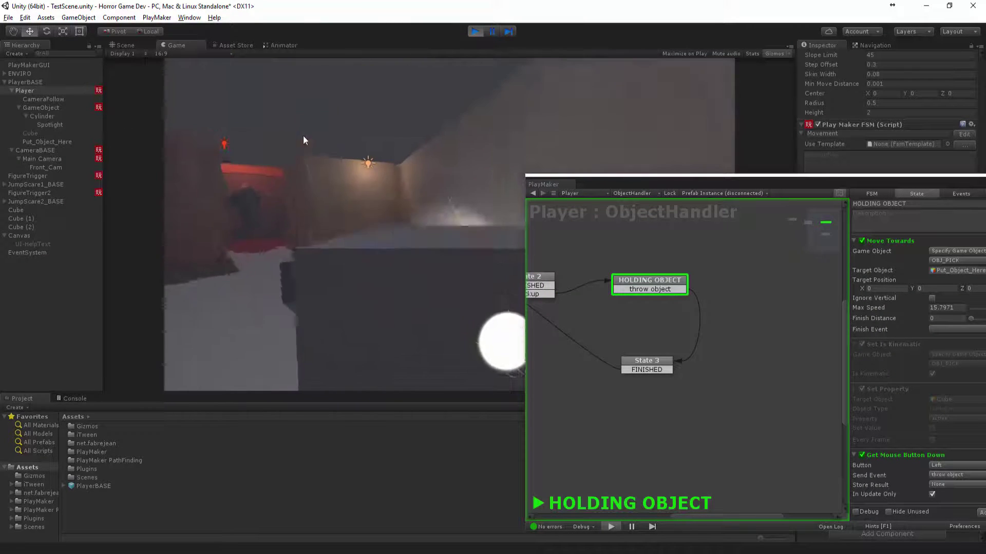
left_click(220, 116)
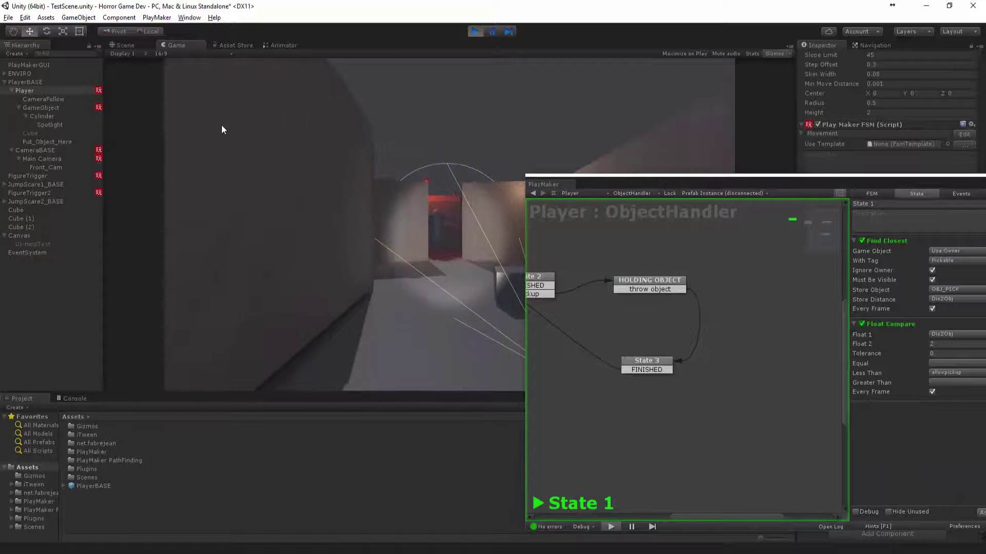
key("w")
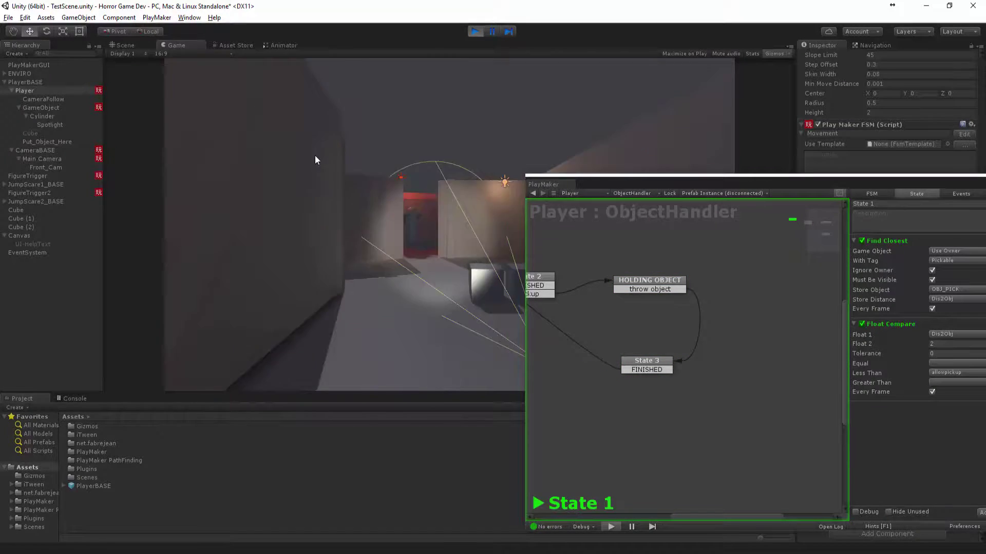
key("e")
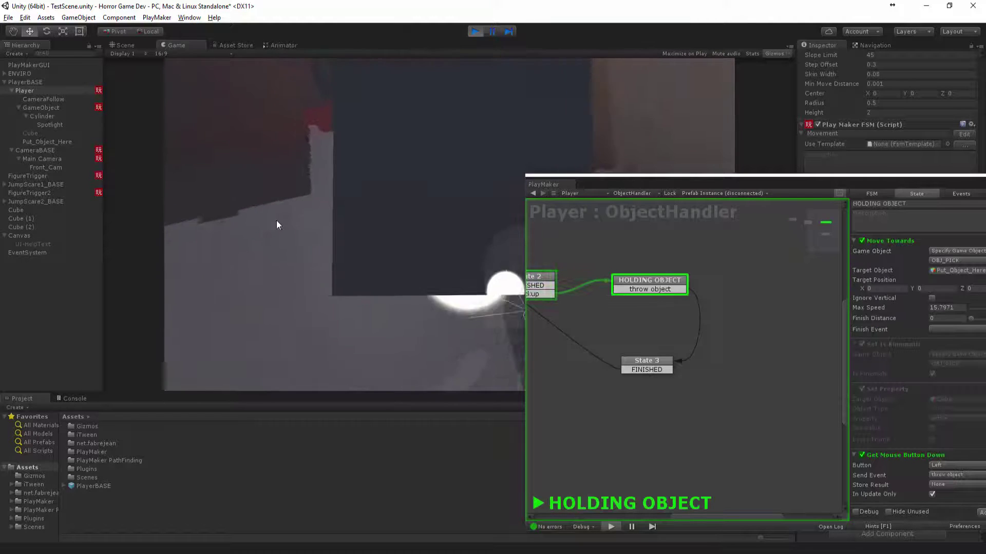
left_click(210, 104)
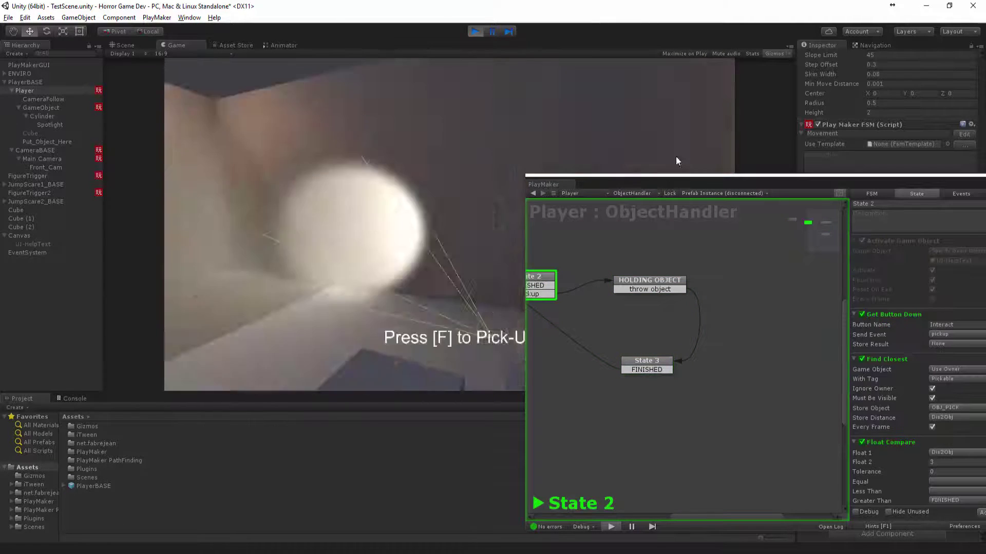
key("f")
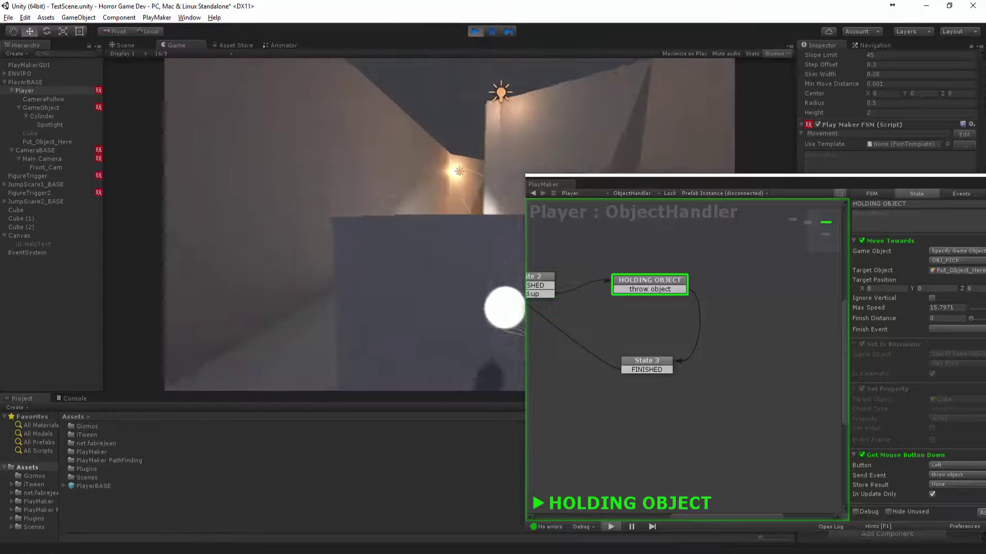
- Close the FSM editor, play-test carrying and throwing cubes through the corridor and stair area, and end play mode
left_click_drag(880, 180, 641, 171)
left_click(794, 172)
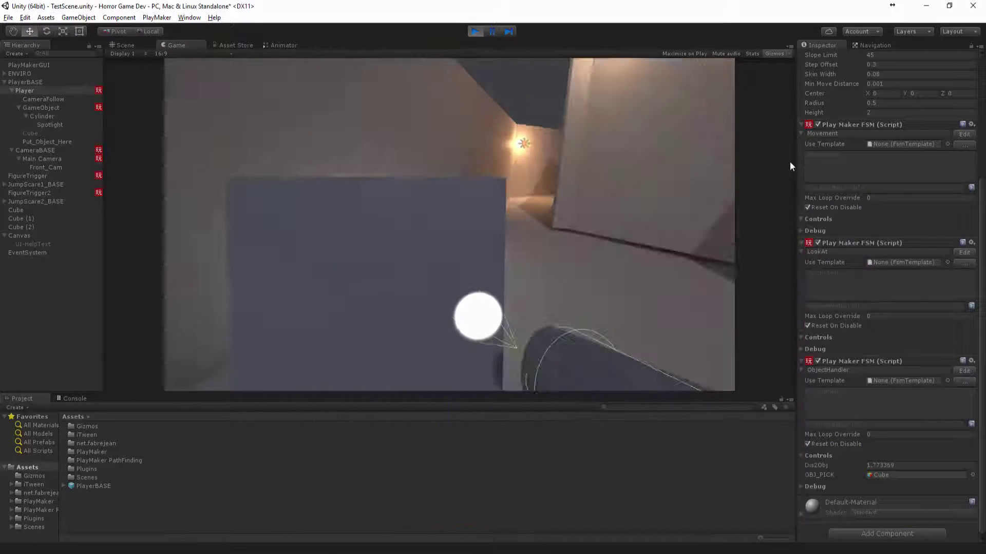
key("w")
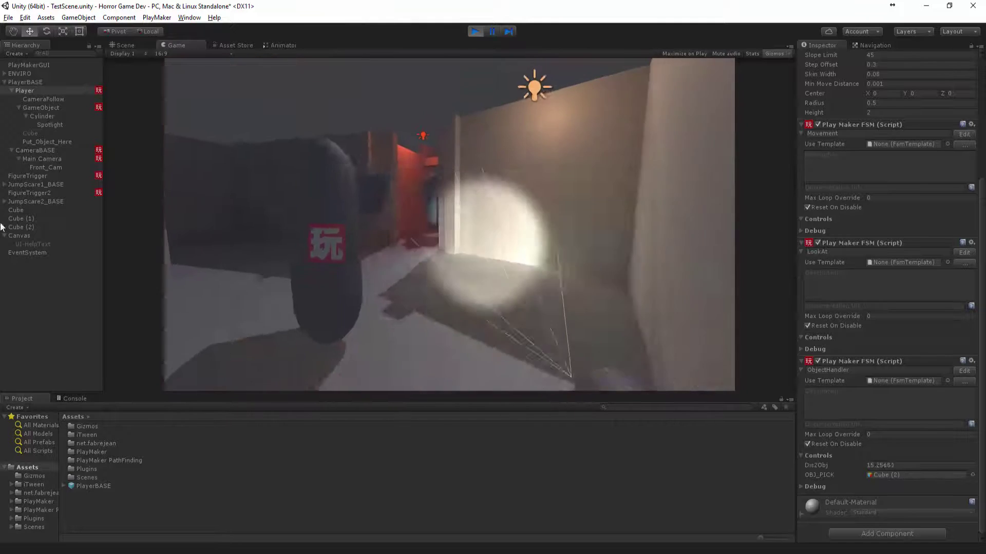
key("w")
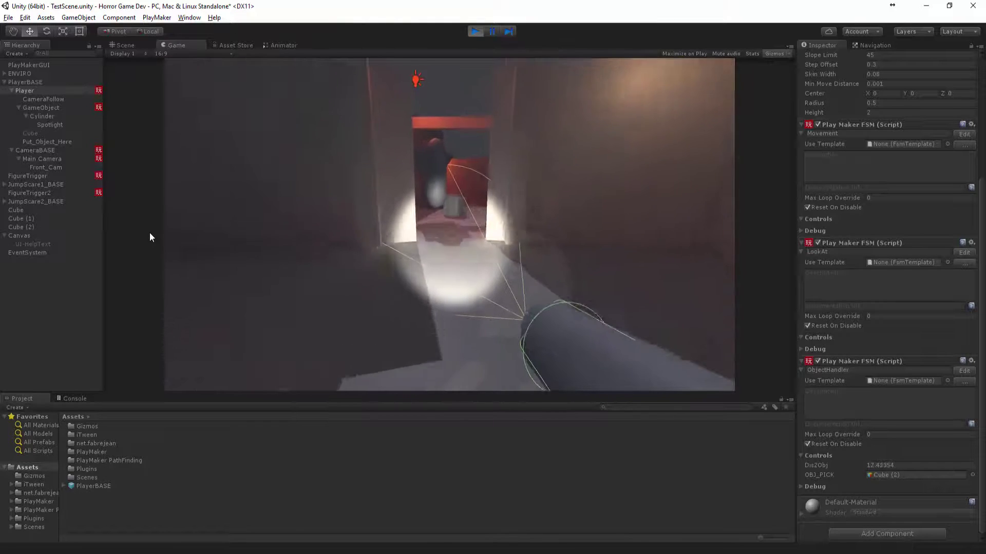
key("w")
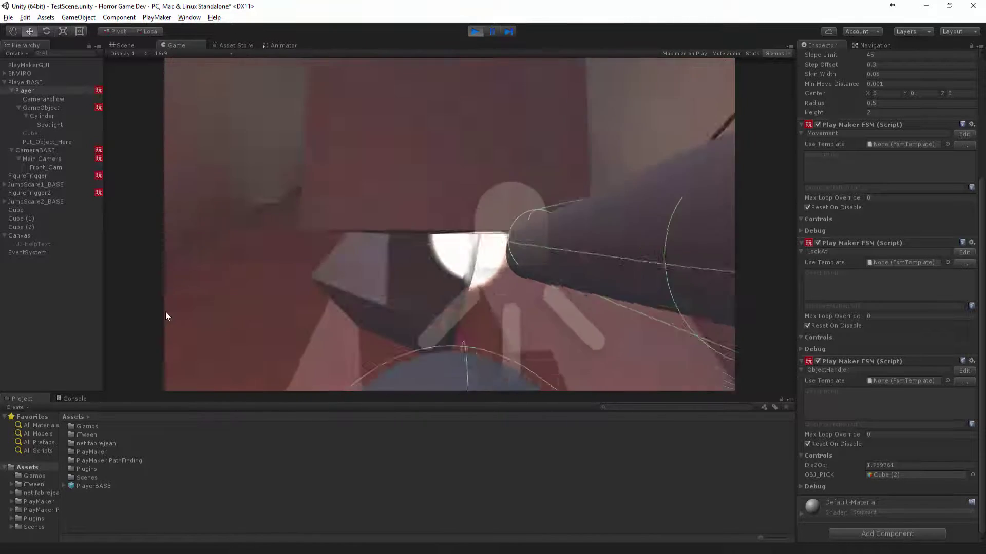
key("e")
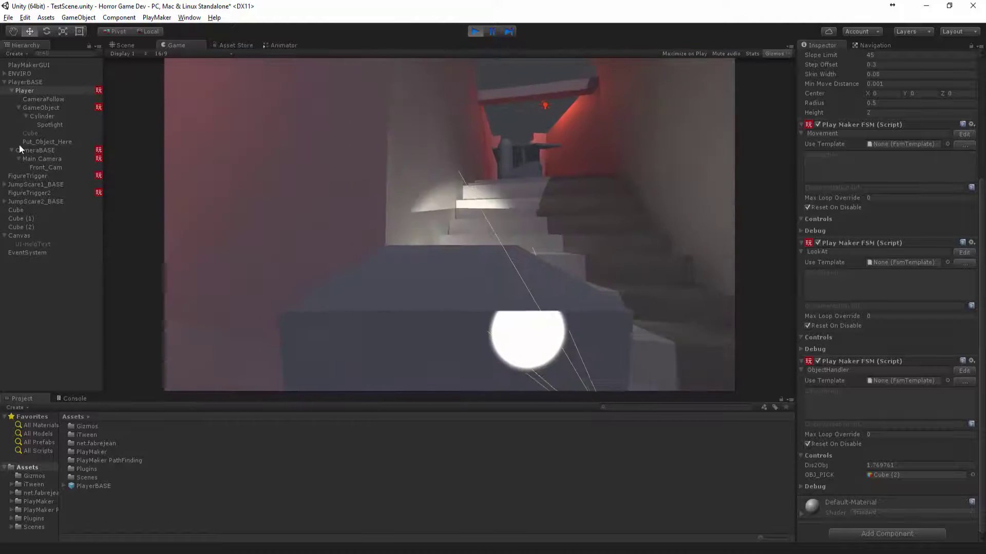
key("e")
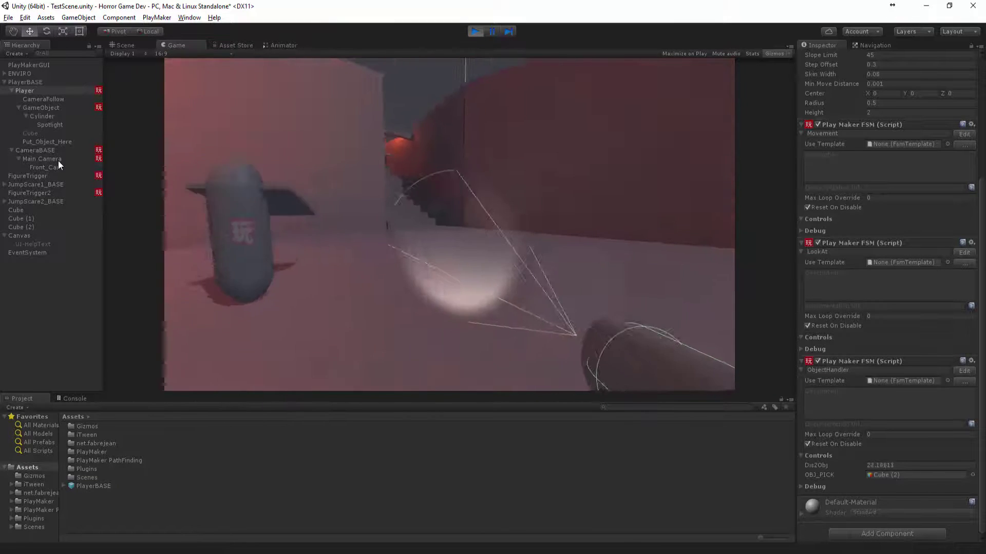
key("w")
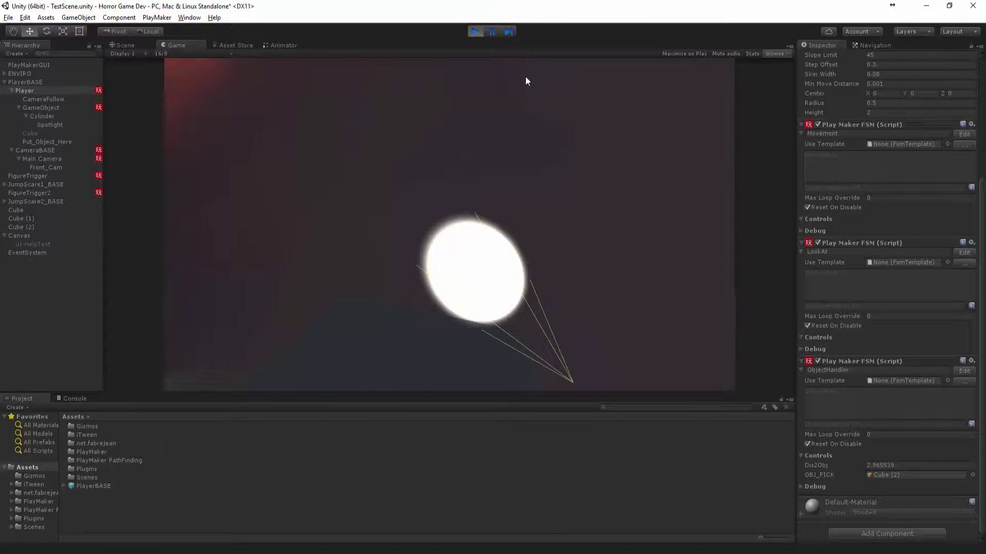
left_click(475, 32)
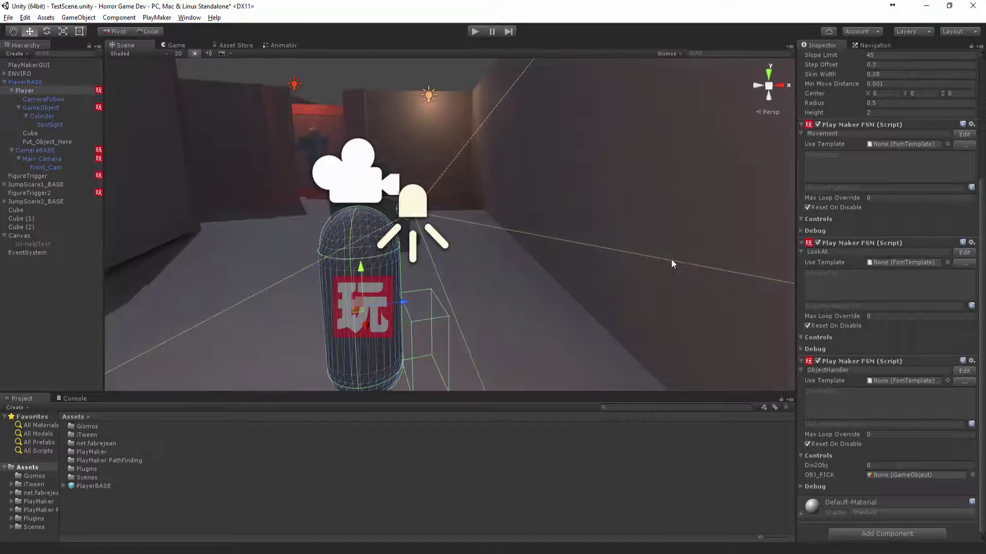
- Duplicate one of the stacked cubes and place the copy near the side wall at about X 30.21, Z -0.01
right_click_drag(670, 260, 472, 280, "alt")
middle_click_drag(472, 280, 650, 282)
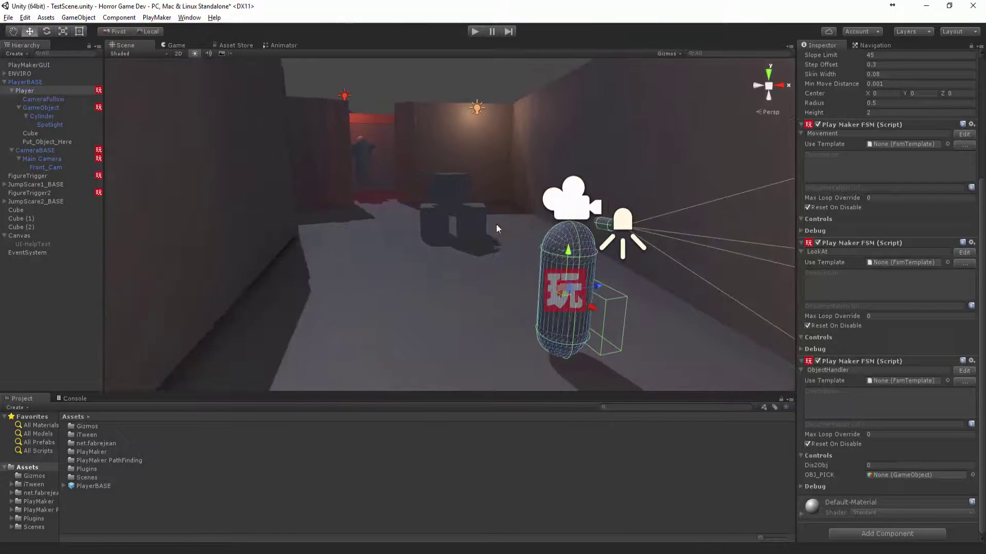
key("w")
left_click(463, 226)
scroll(471, 221, "down", 3)
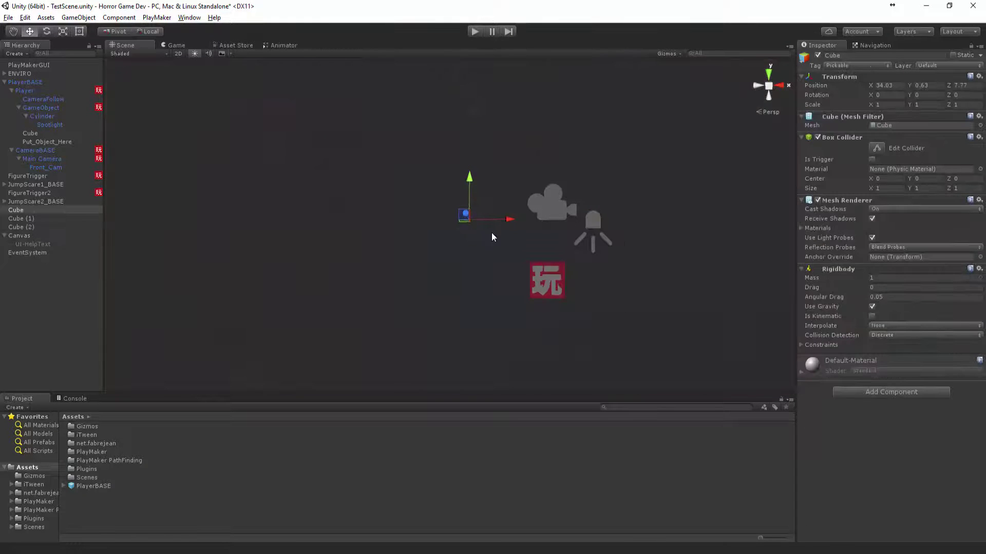
left_click_drag(491, 236, 432, 296, "alt")
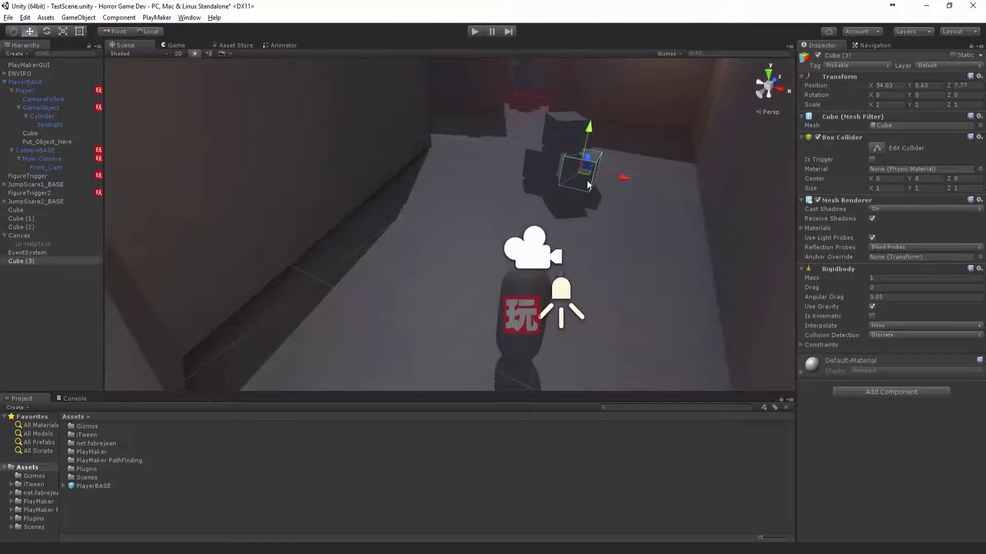
- Play-test picking up and throwing the duplicated cube, and end play mode
left_click(473, 33)
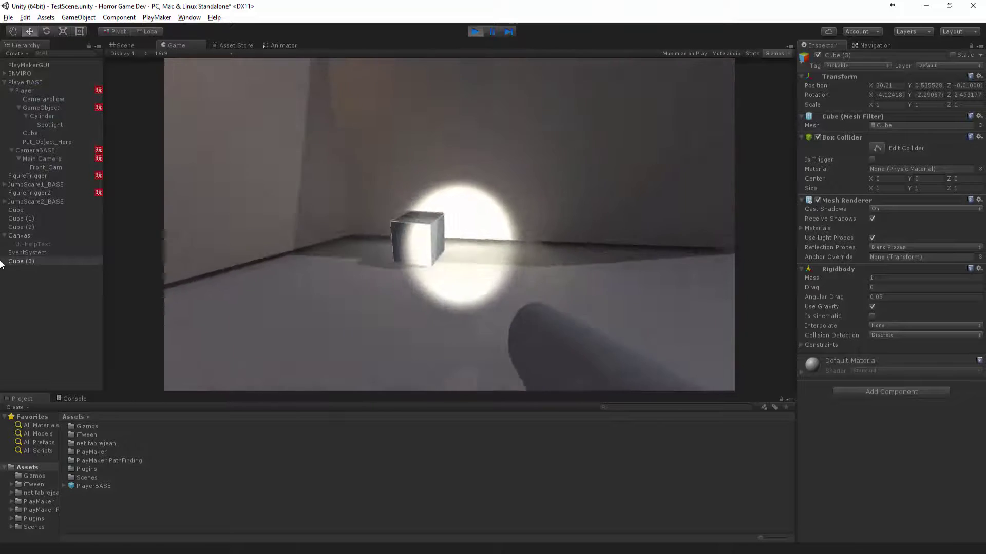
key("f")
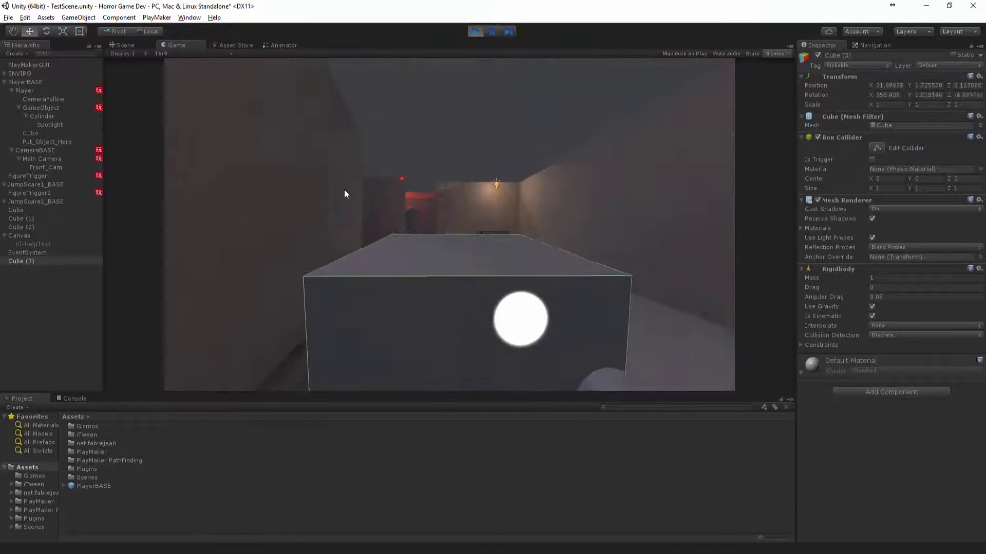
key("f")
left_click(475, 32)
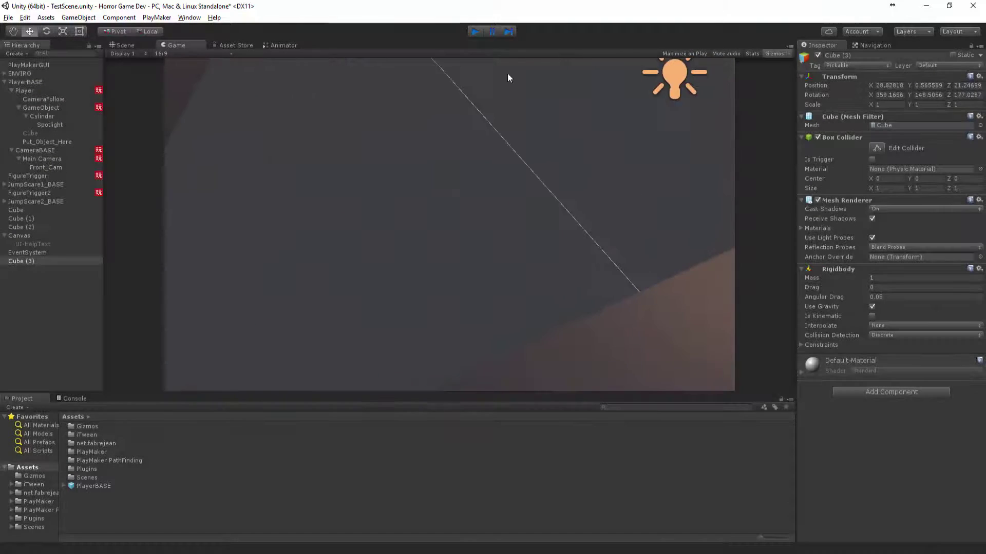
key("ctrl+p")
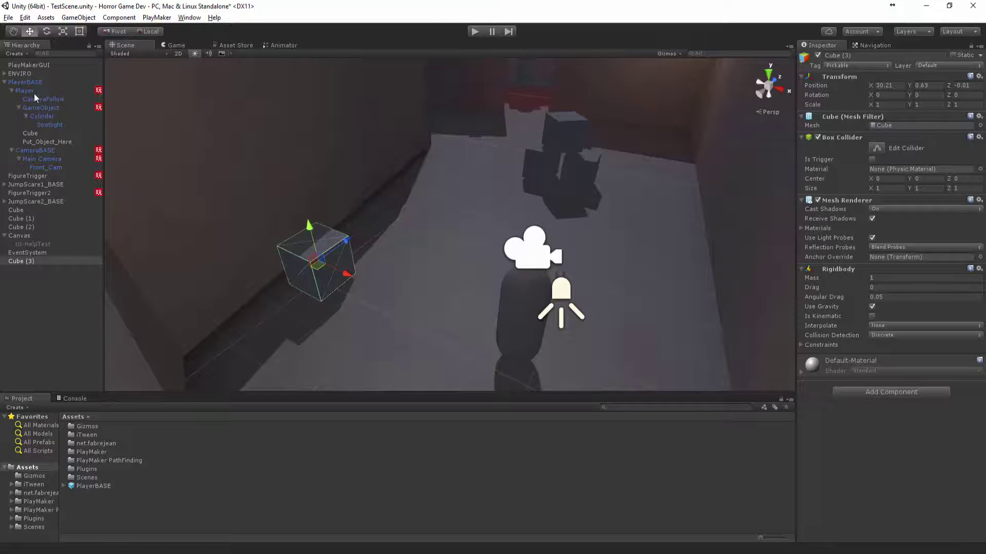
- Set the Add Force Z value to 50 in State 3 of the Player's ObjectHandler FSM, and close the FSM editor
left_click(46, 109)
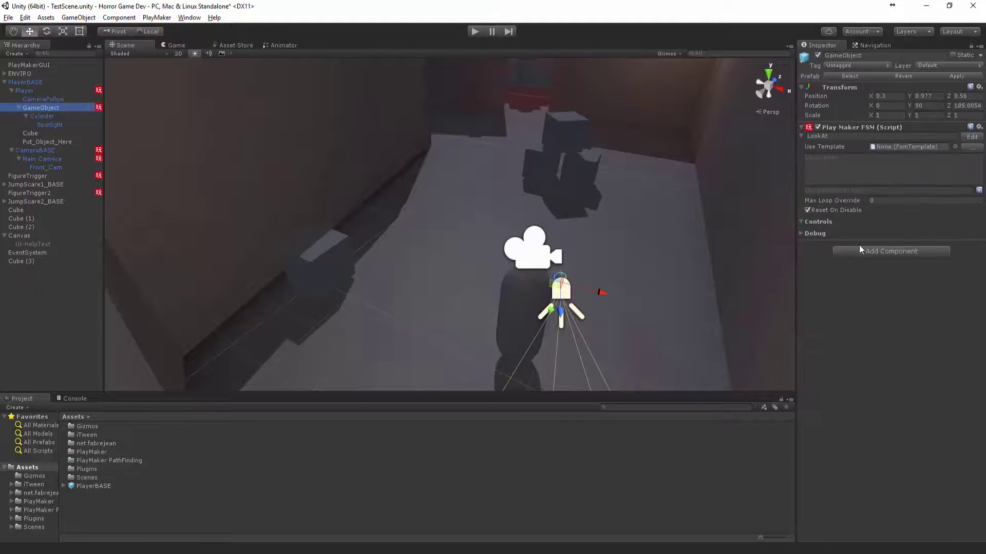
left_click(24, 90)
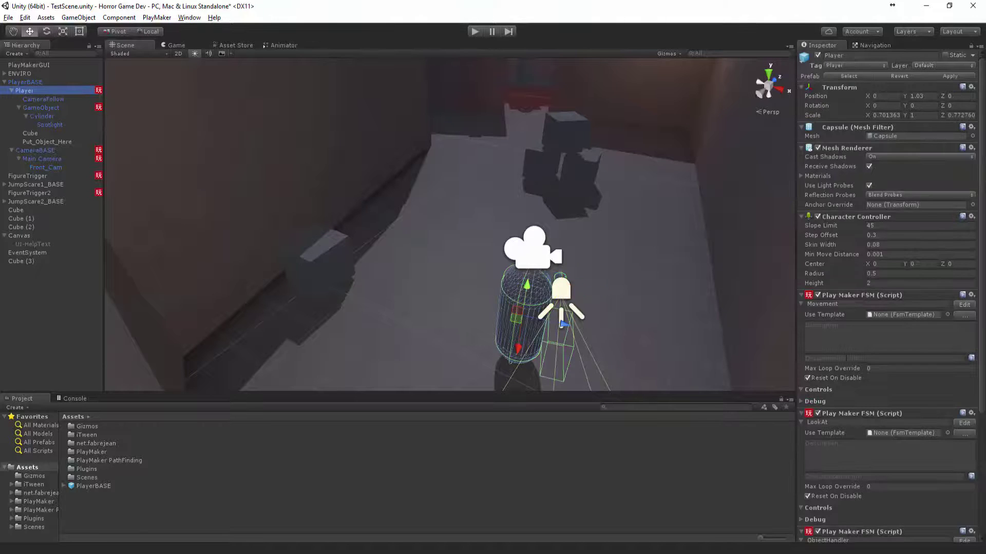
scroll(944, 453, "down", 5)
left_click(962, 371)
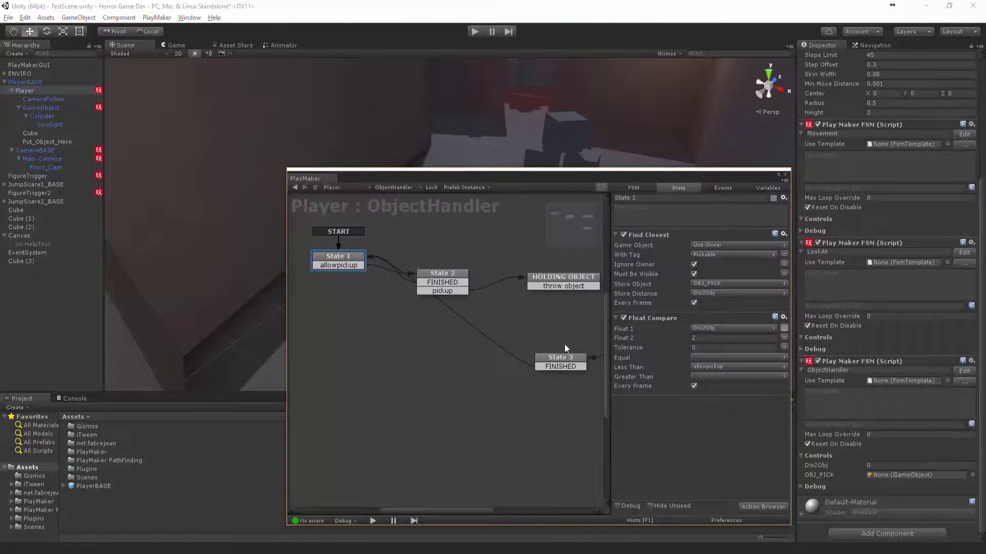
left_click(545, 358)
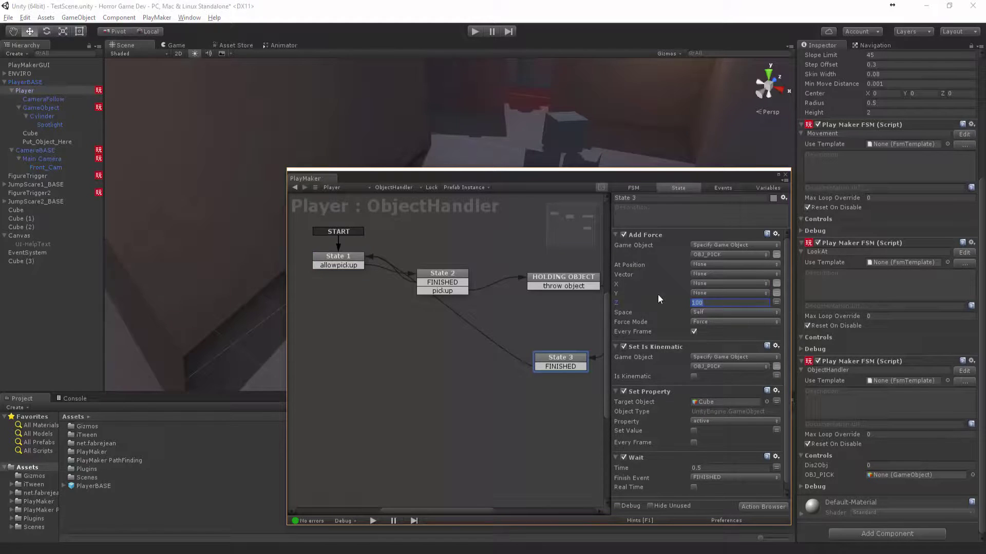
type("50")
left_click(783, 176)
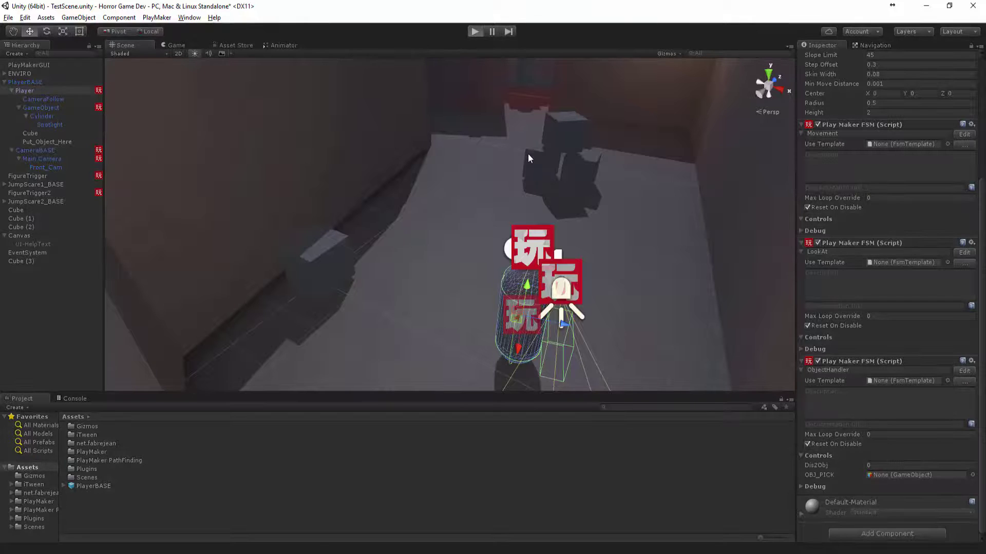
- Play-test picking up and throwing the stacked cubes with the new throw force, and end play mode
key("ctrl+p")
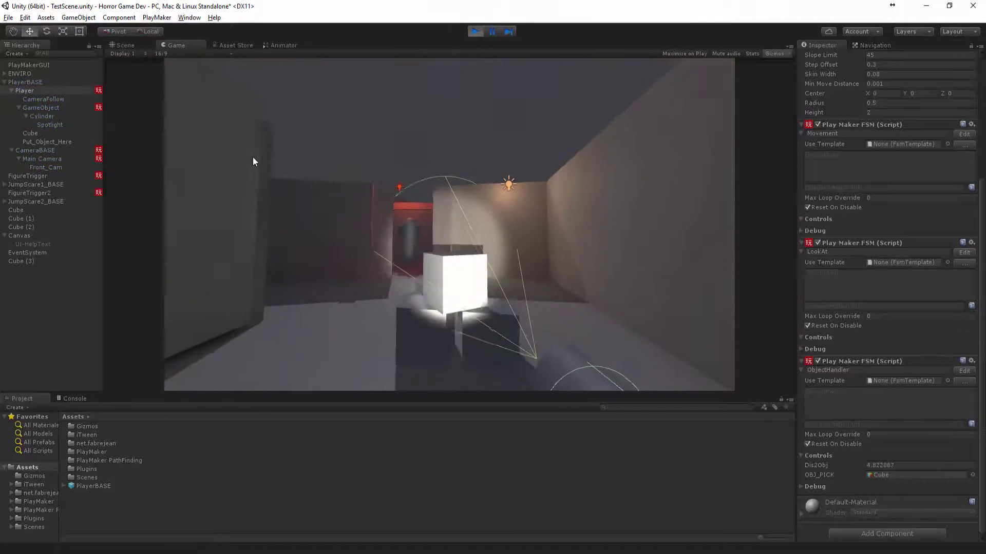
key("w")
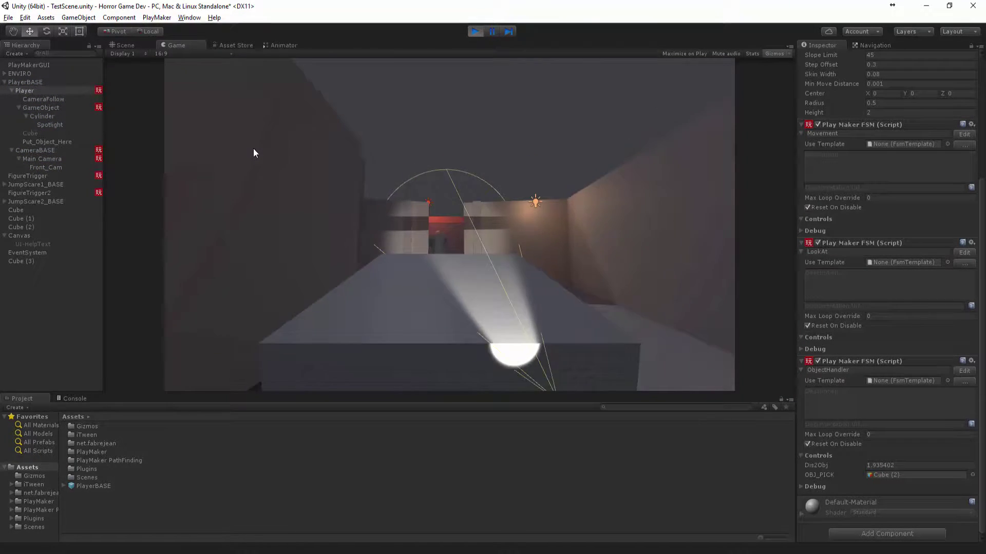
left_click(253, 150)
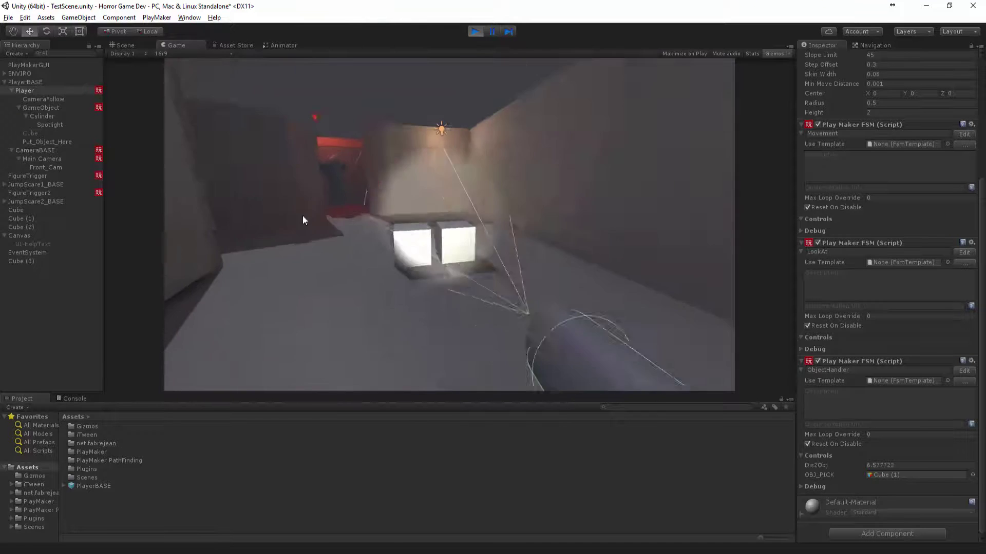
key("f")
left_click(231, 132)
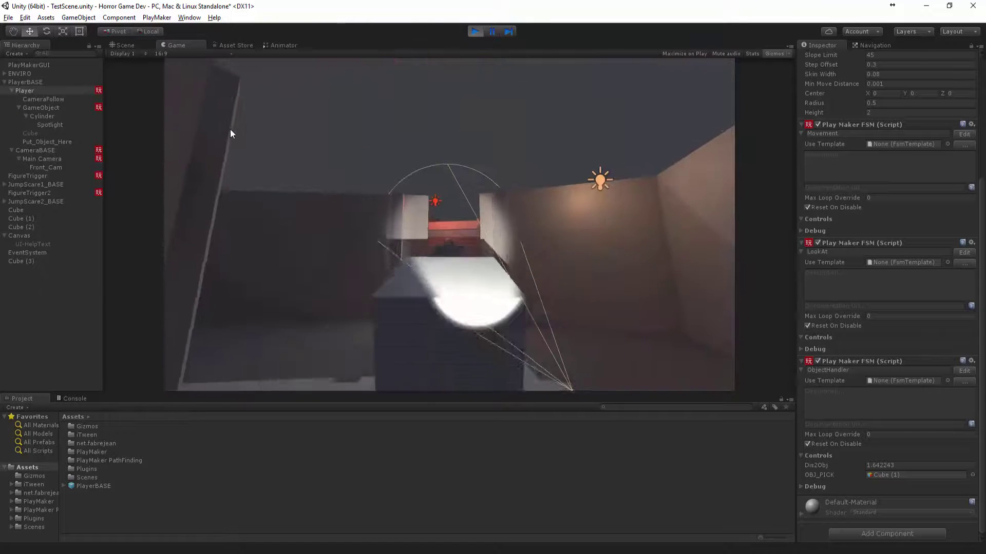
left_click(475, 32)
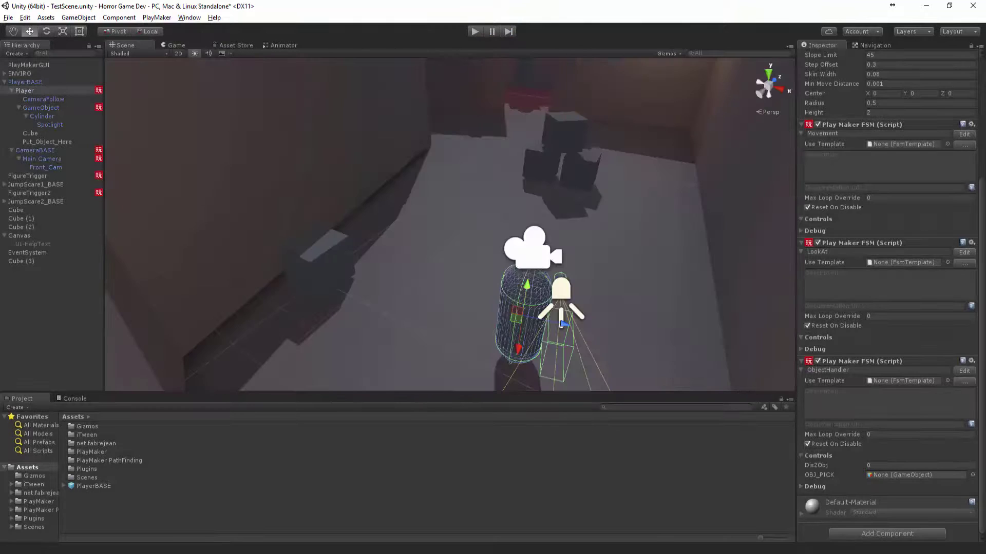
- Set the Wait time to 0.2 in State 3 of the Player's ObjectHandler FSM, and close the FSM editor
left_click(961, 371)
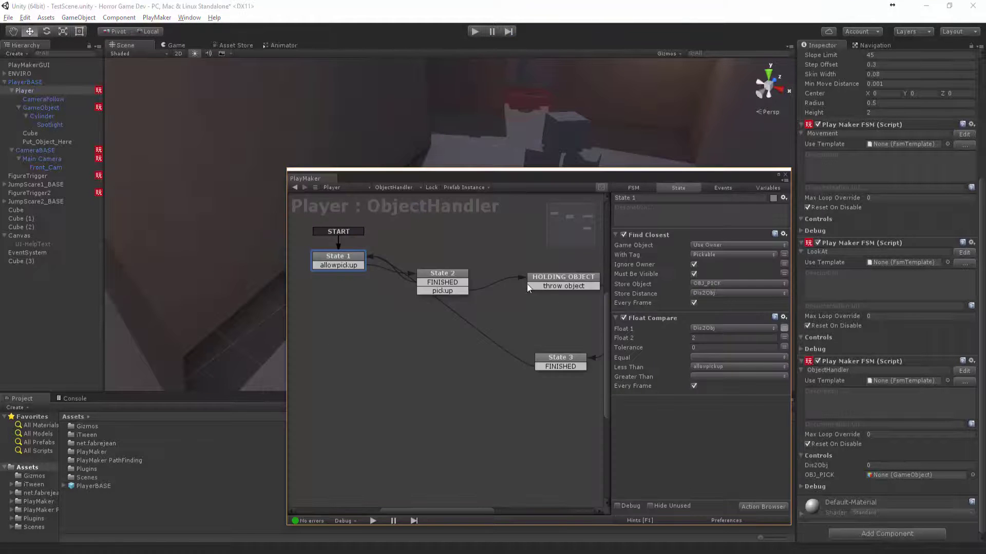
left_click(552, 360)
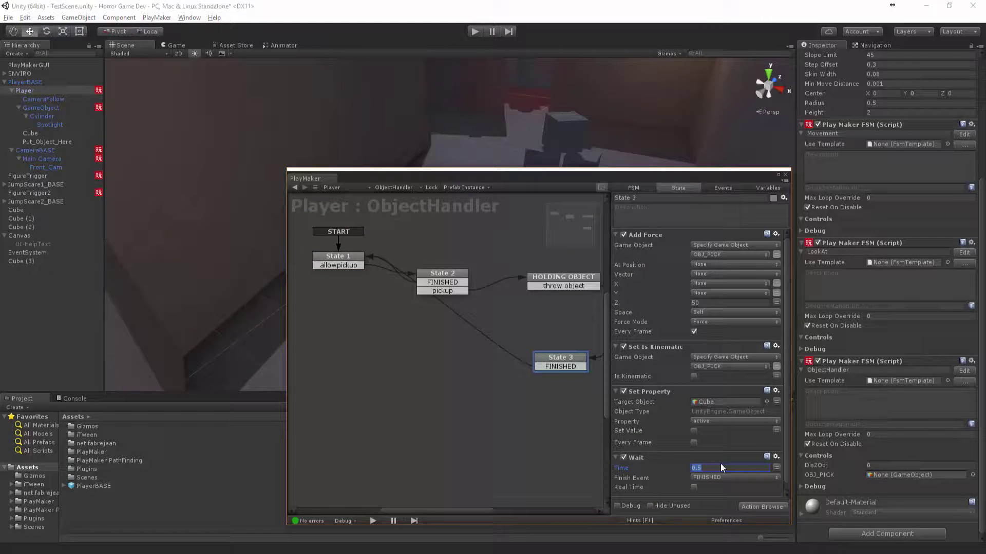
left_click(784, 177)
- Play-test picking up and throwing the cubes with the shortened wait time, and end play mode
left_click(475, 31)
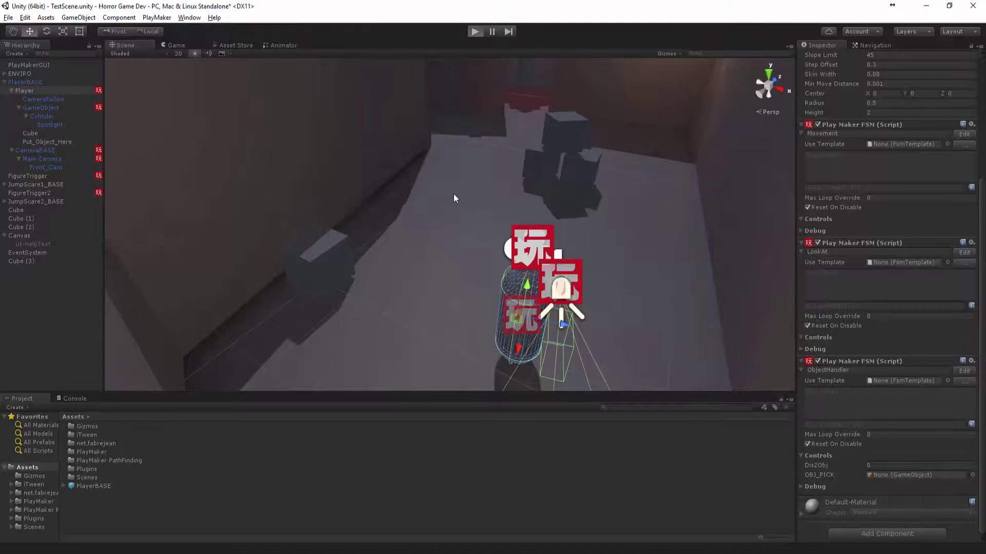
key("w")
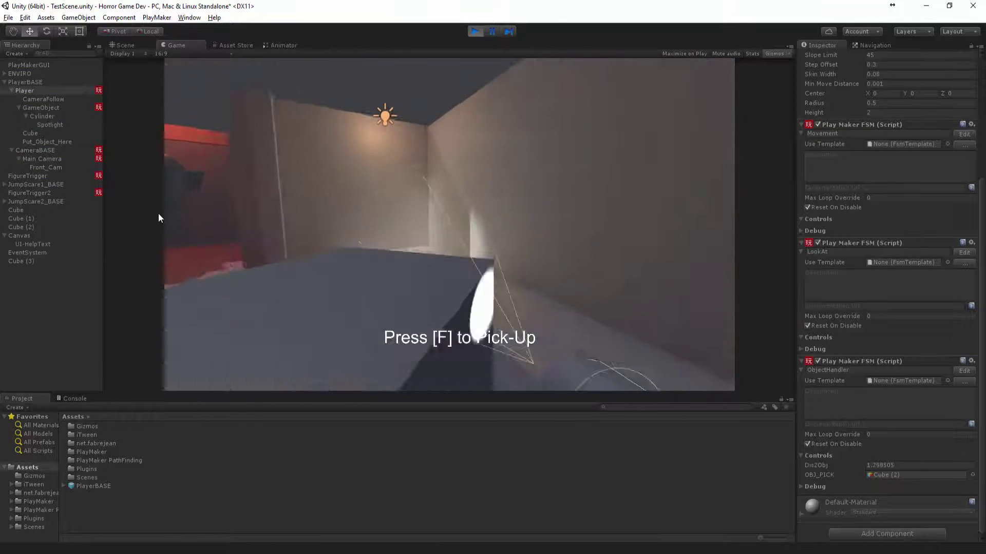
key("f")
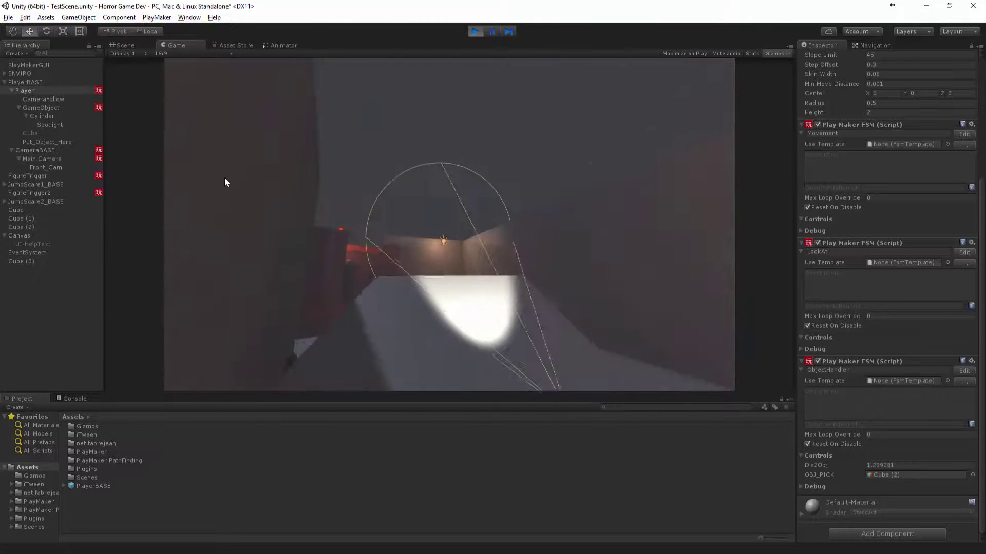
left_click(268, 197)
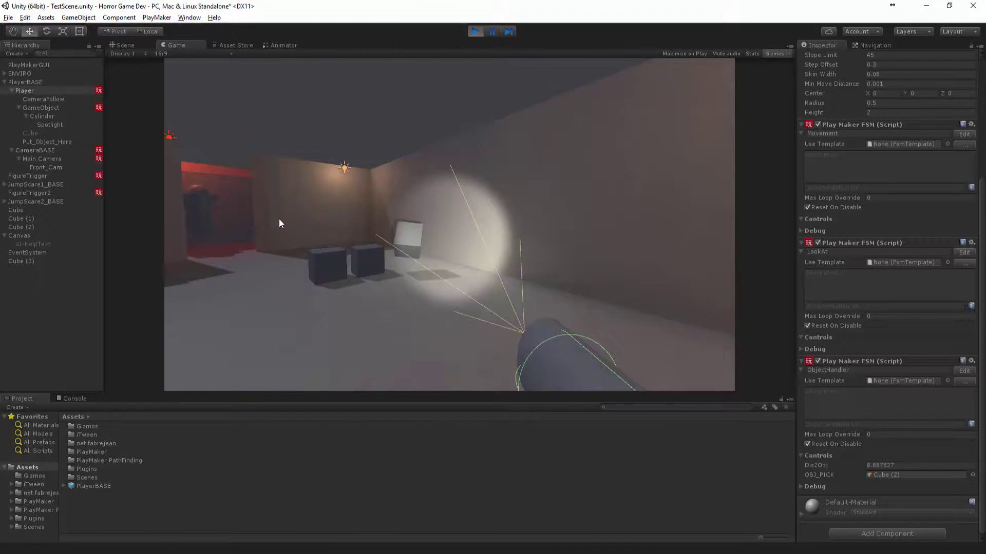
key("w")
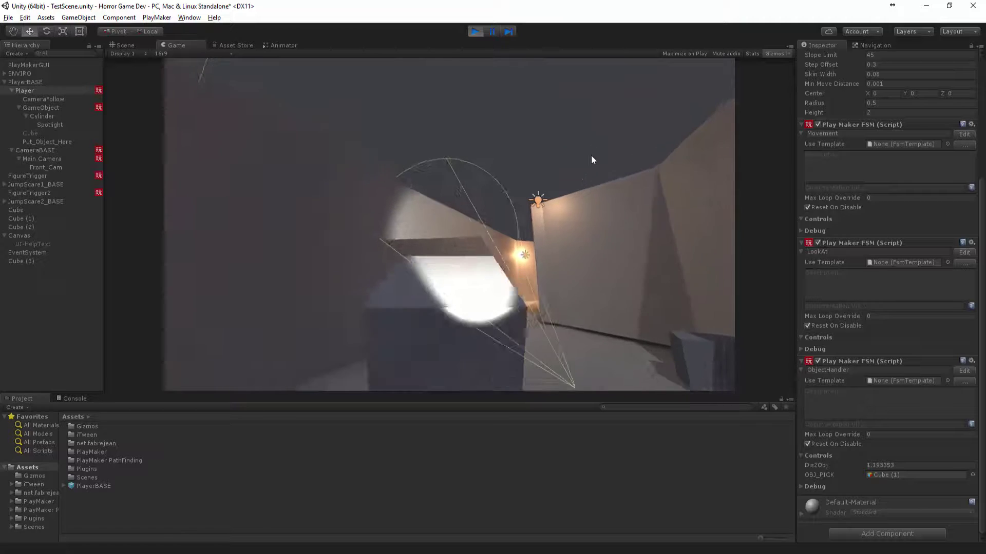
key("ctrl+p")
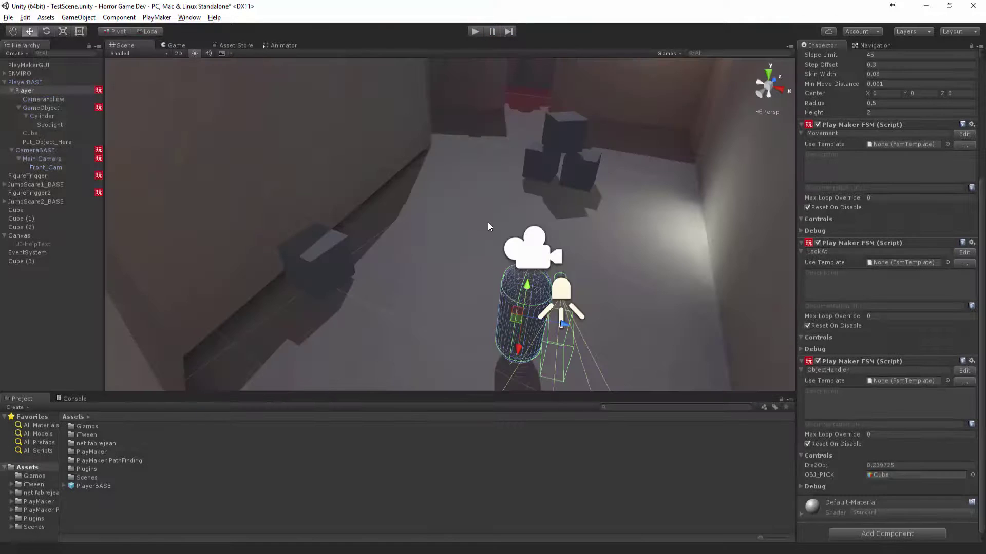
- Set the Add Force Z value to 75 in State 3 of the ObjectHandler FSM, and close the FSM editor
left_click(964, 371)
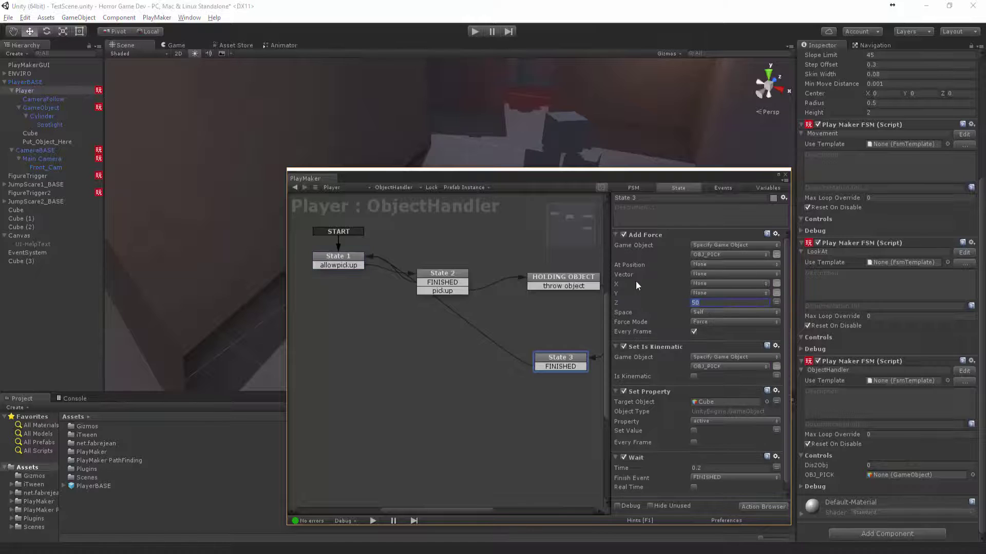
type("75")
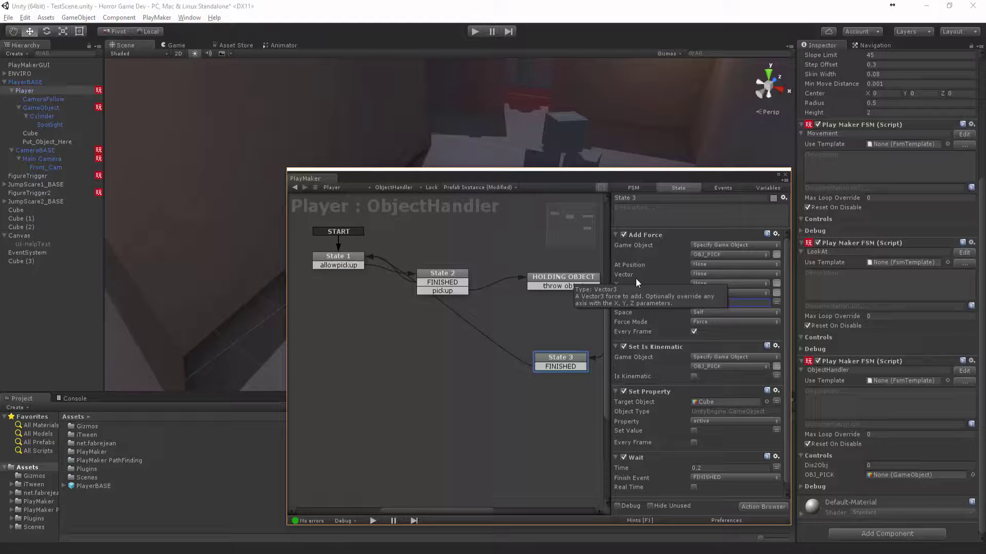
left_click(785, 175)
- Start play mode and throw the stacked cubes down the corridor to test the stronger throw force
left_click(475, 31)
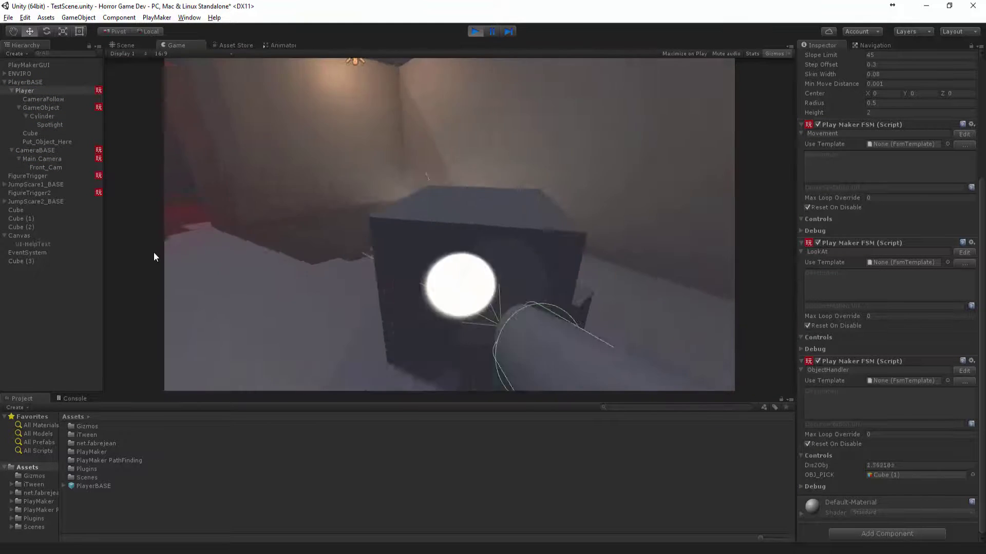
left_click(534, 186)
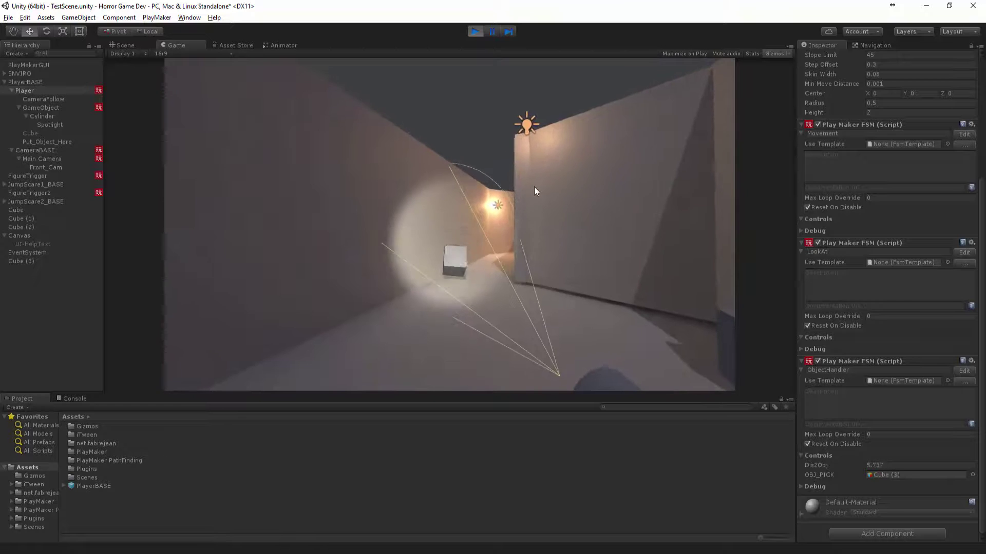
key("f")
left_click(553, 109)
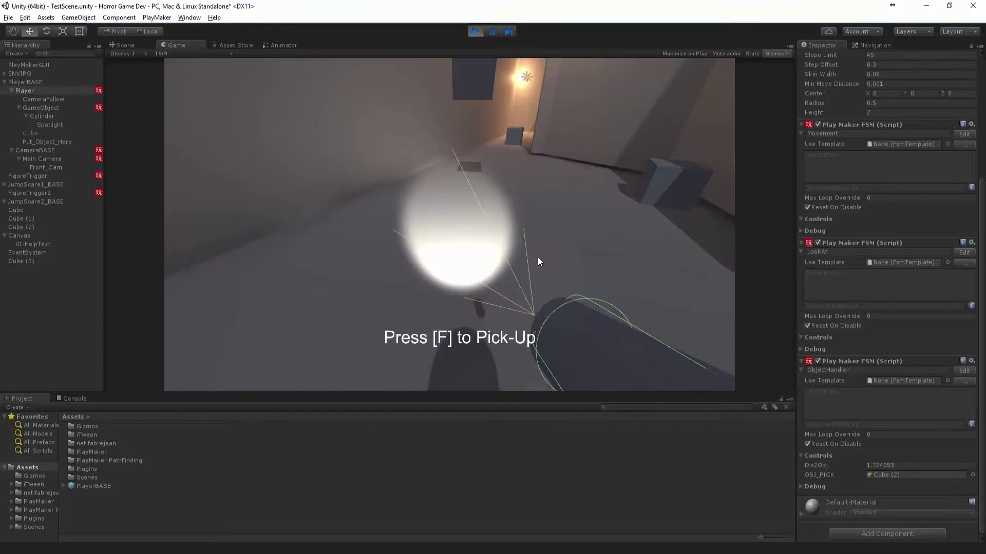
key("f")
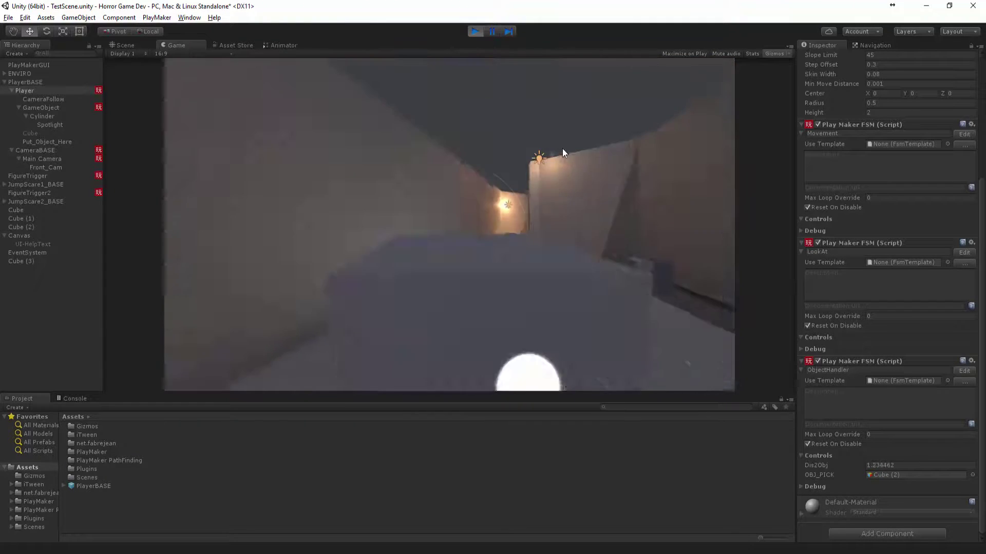
left_click(568, 145)
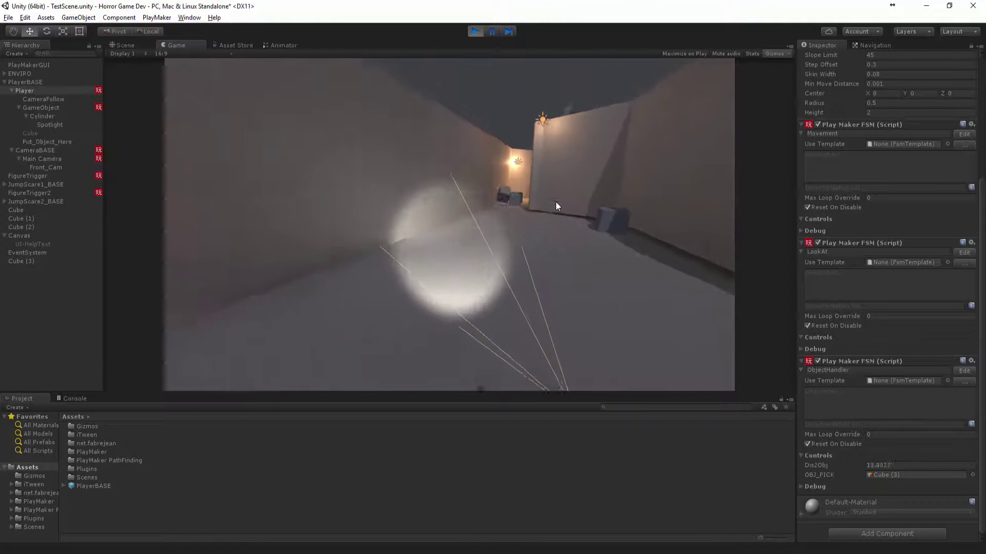
- Walk the player back and forth in the corridor to examine where the thrown cubes landed
key("w")
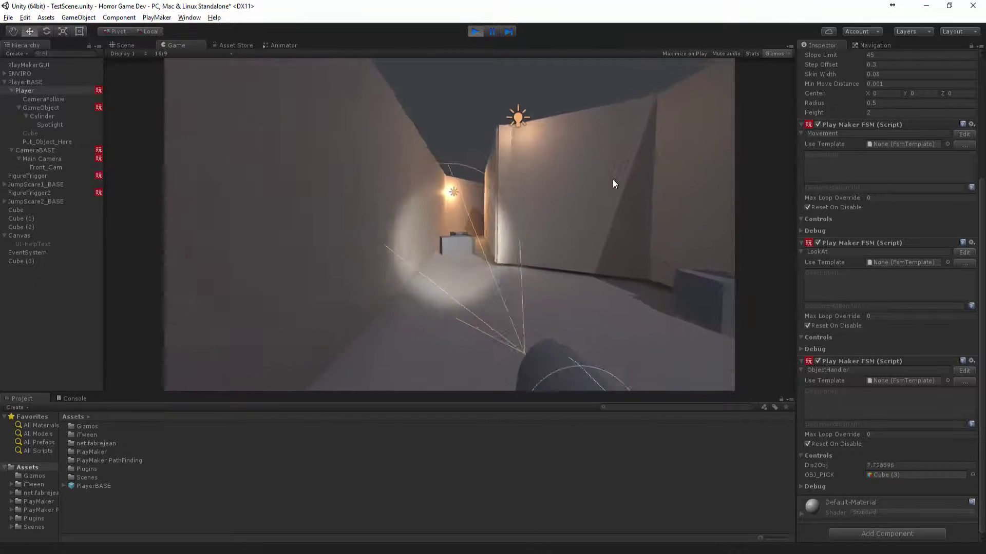
key("w")
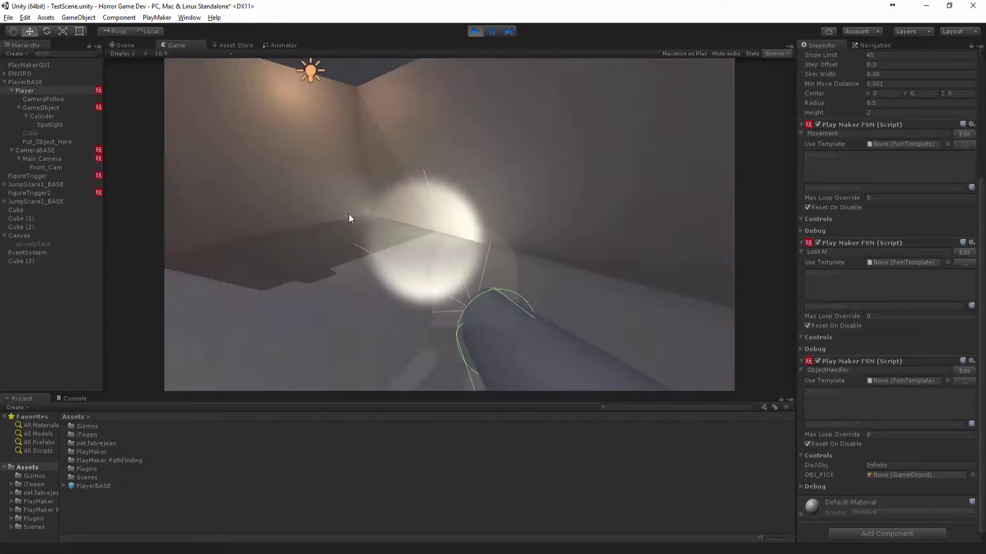
key("w")
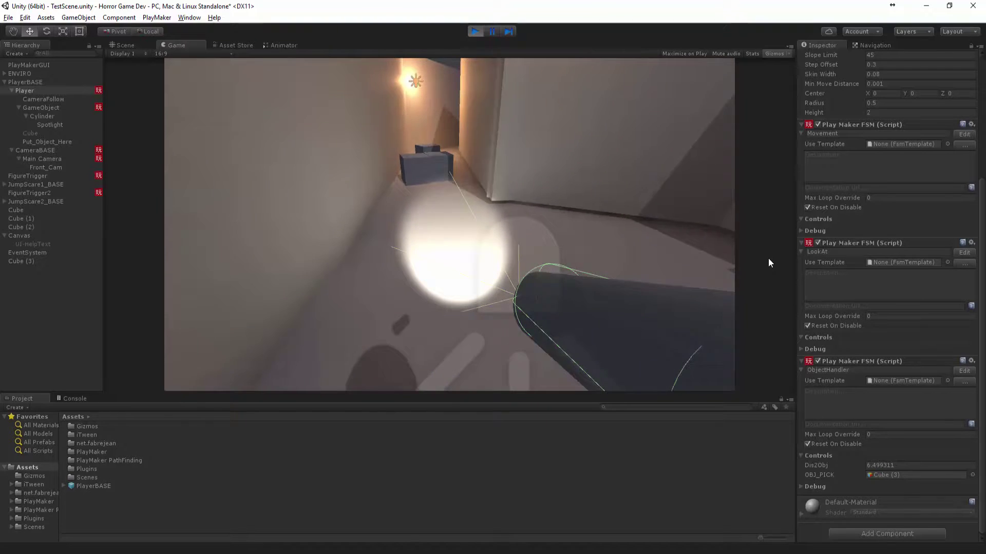
key("w")
key("s")
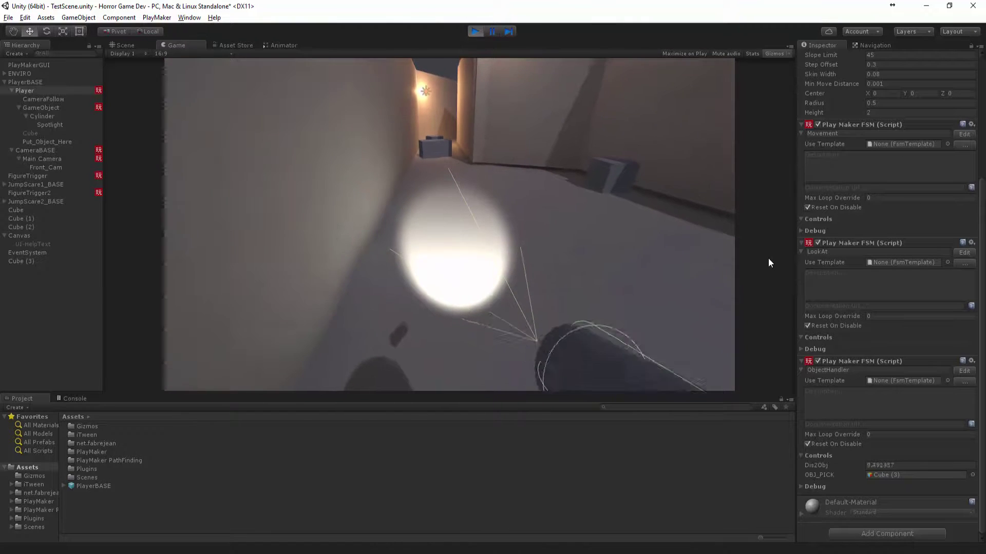
key("w")
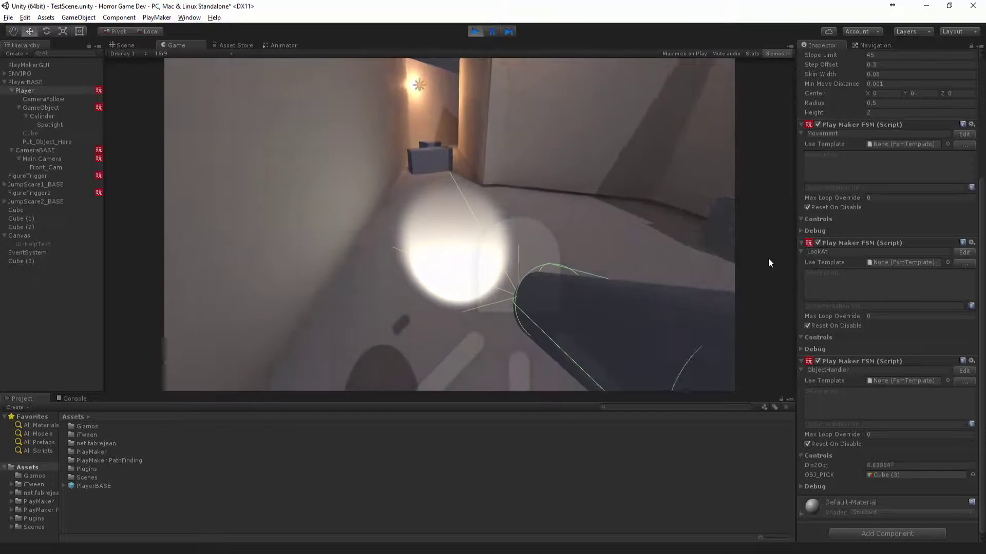
key("w")
key("s")
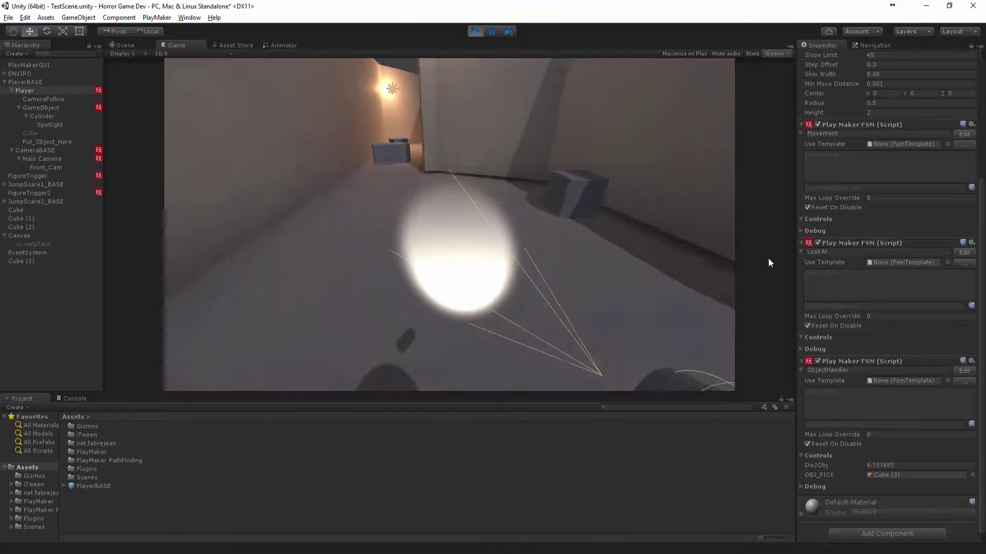
- Pick up the cube beside the side wall, throw it down the corridor, and end play mode
key("w")
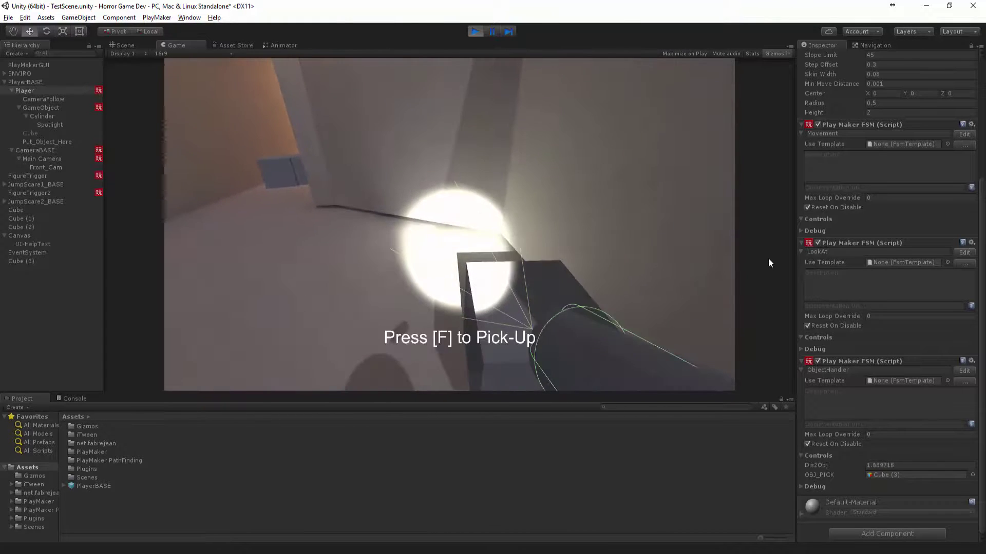
key("f")
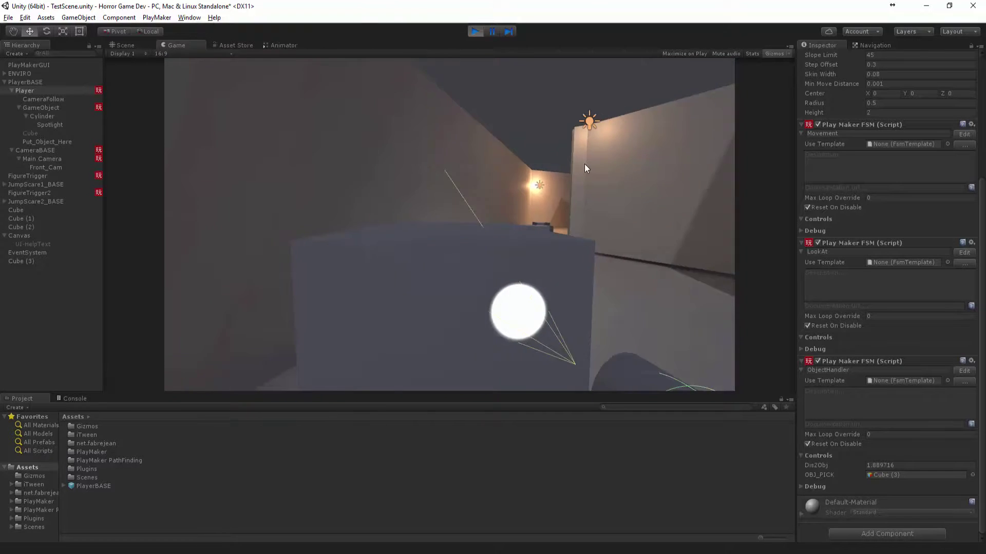
key("d")
left_click(595, 184)
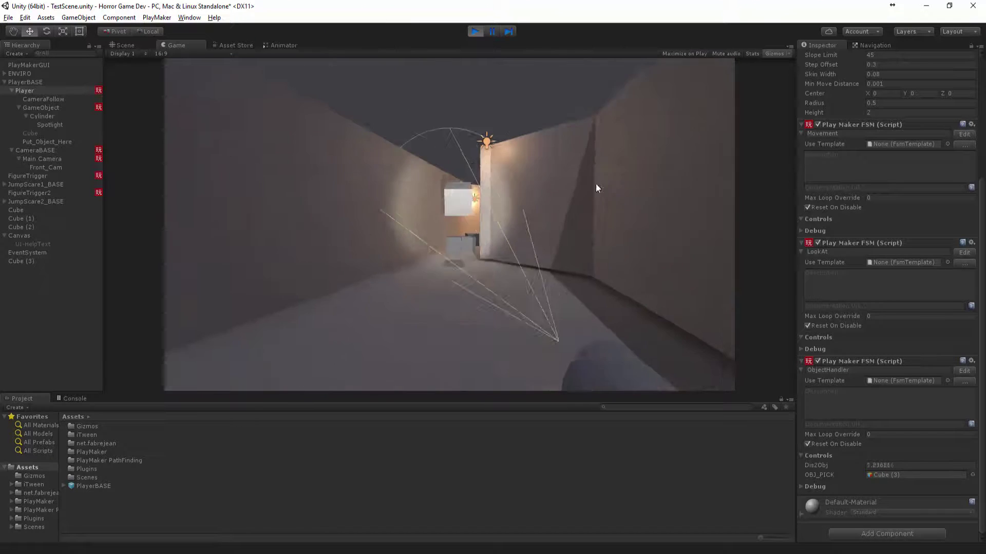
key("w")
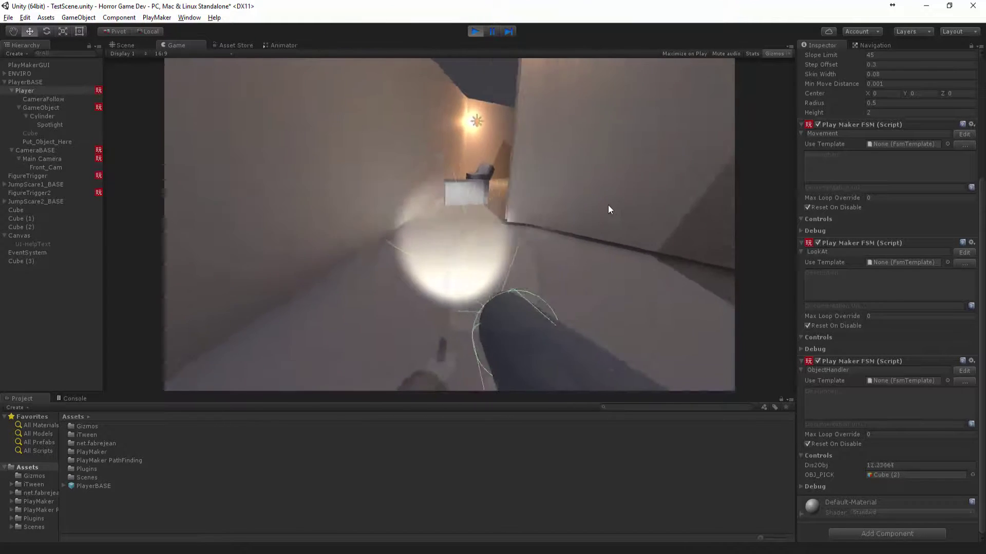
key("s")
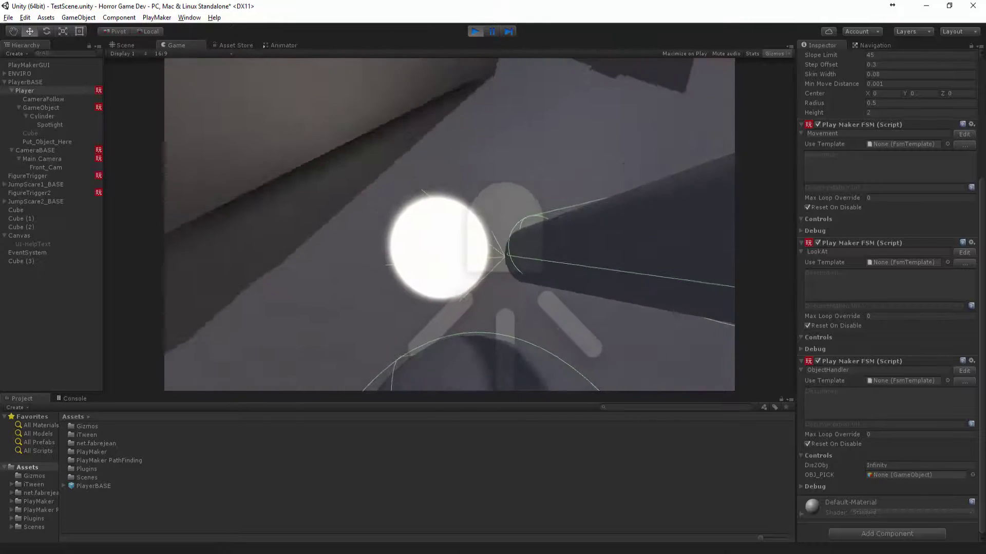
key("ctrl+p")
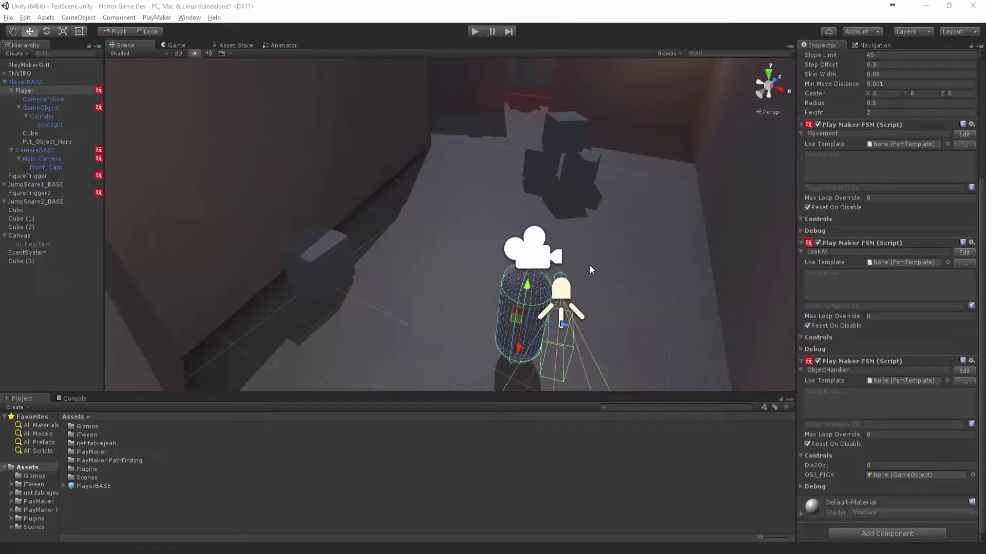
- Add a Send Event By Name action to State 3 of the Player's ObjectHandler FSM
right_click_drag(589, 265, 131, 247)
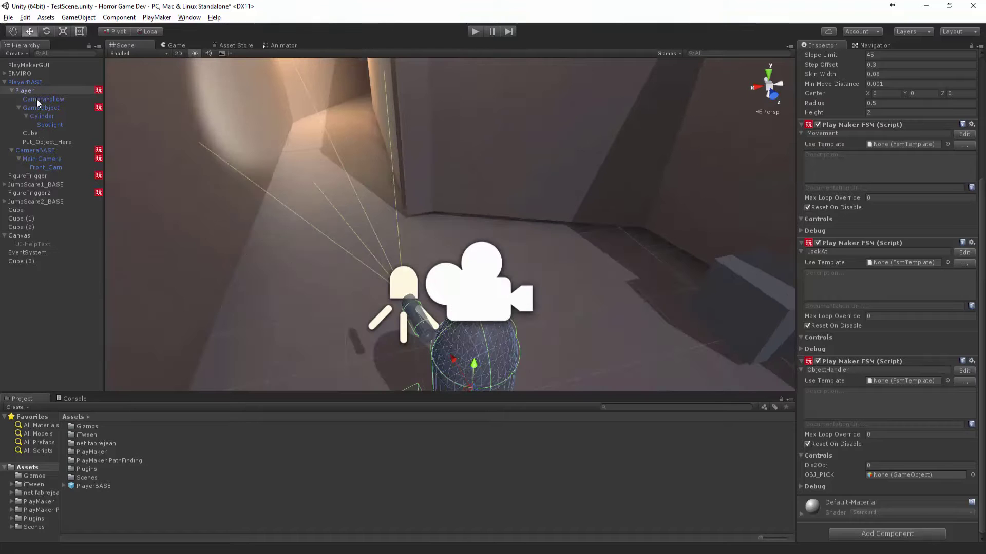
left_click(958, 370)
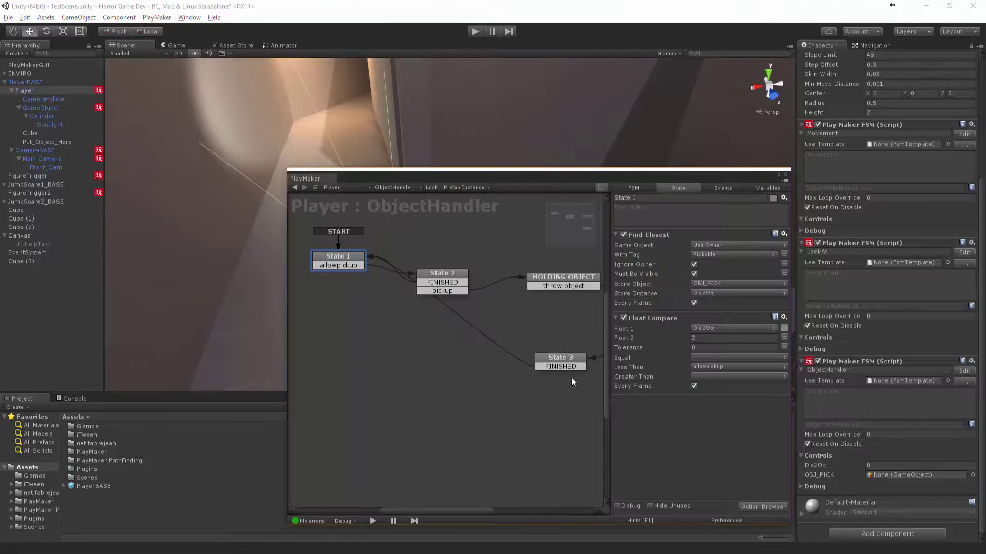
left_click(482, 337)
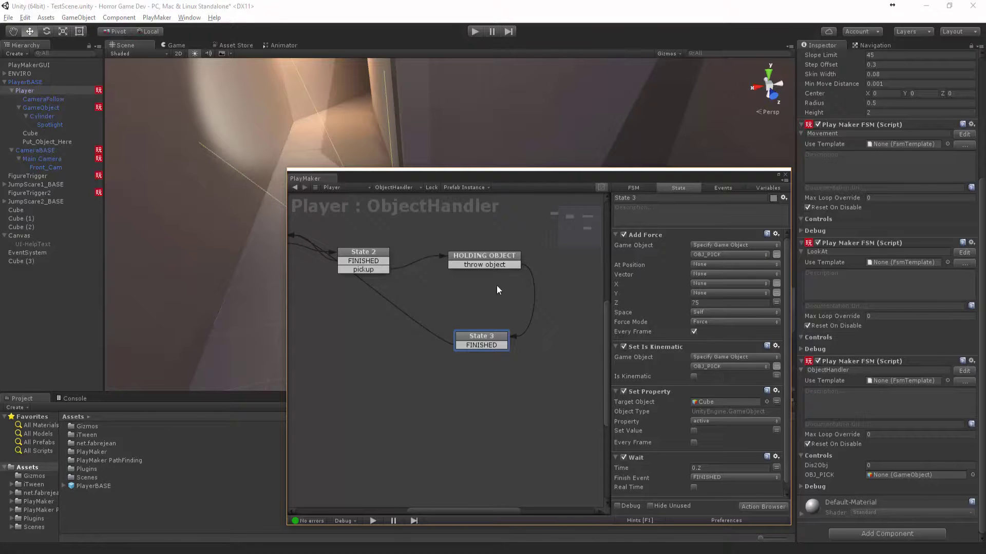
left_click(748, 506)
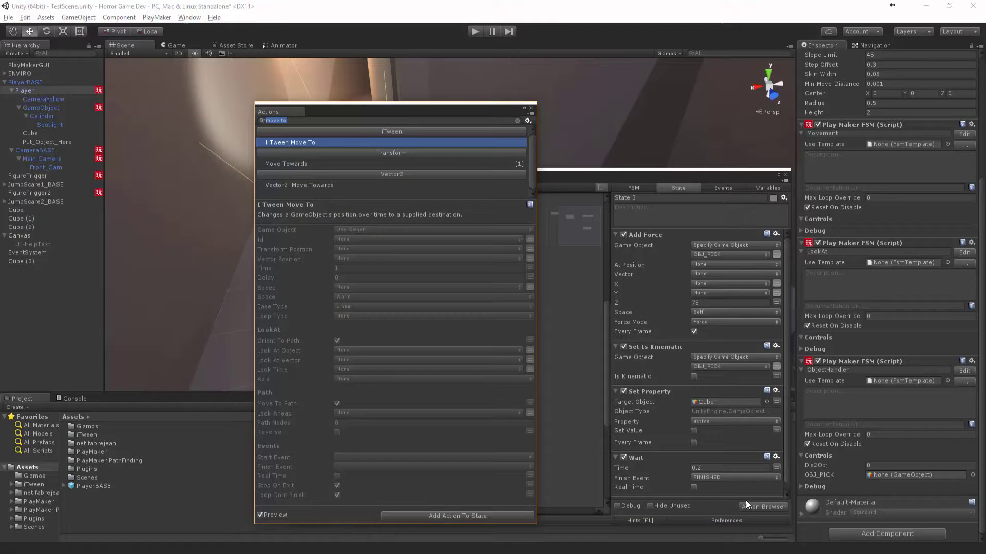
type("send ev")
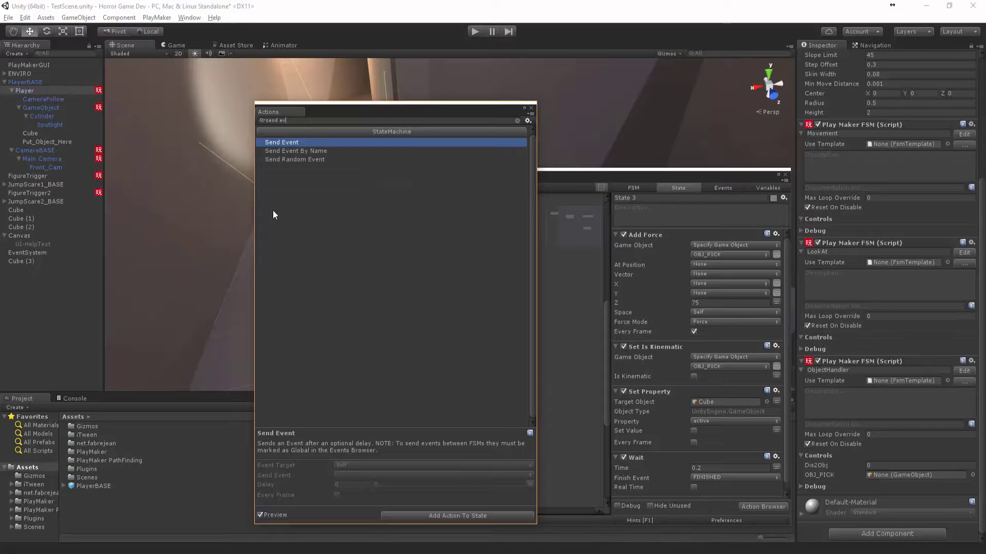
double_click(308, 151)
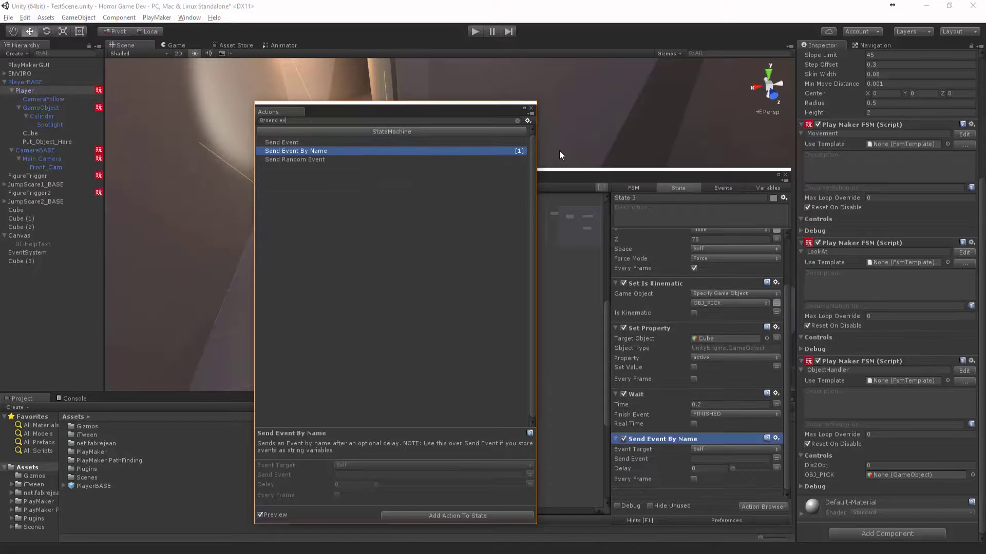
left_click(531, 109)
- Target the Send Event By Name action at a Game Object FSM, with OBJ_PICK as the game object and DamageSystem as the FSM name
left_click(734, 450)
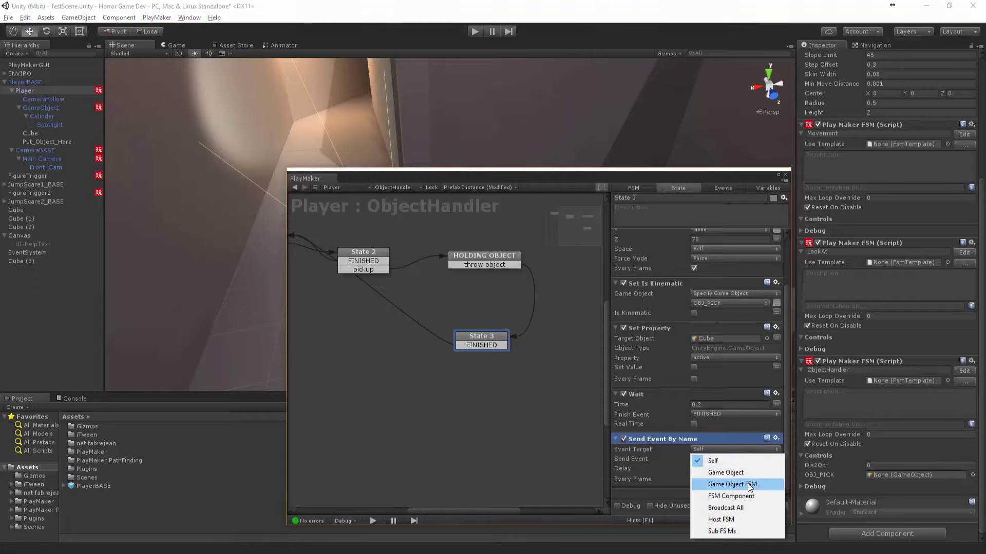
left_click(749, 485)
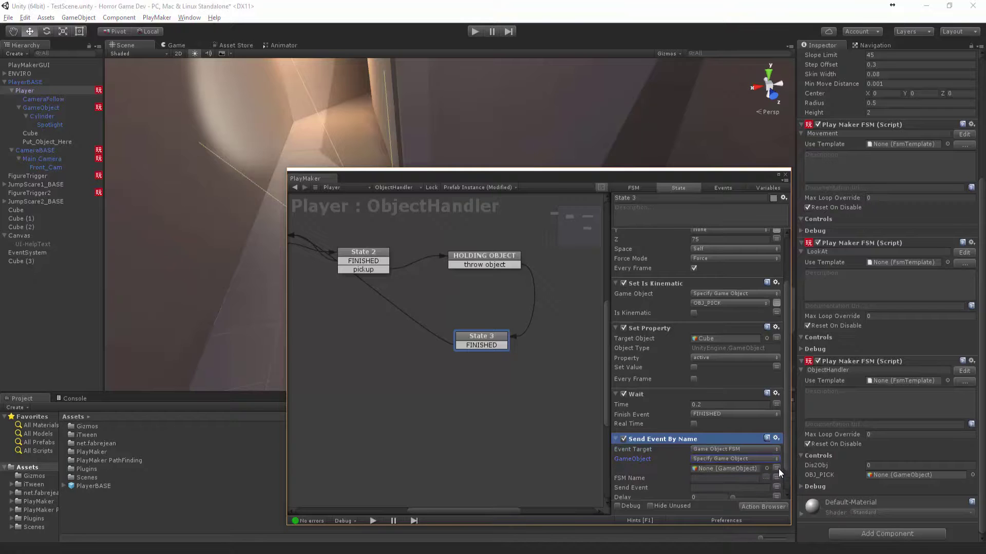
left_click(747, 469)
left_click(719, 488)
scroll(701, 425, "down", 1)
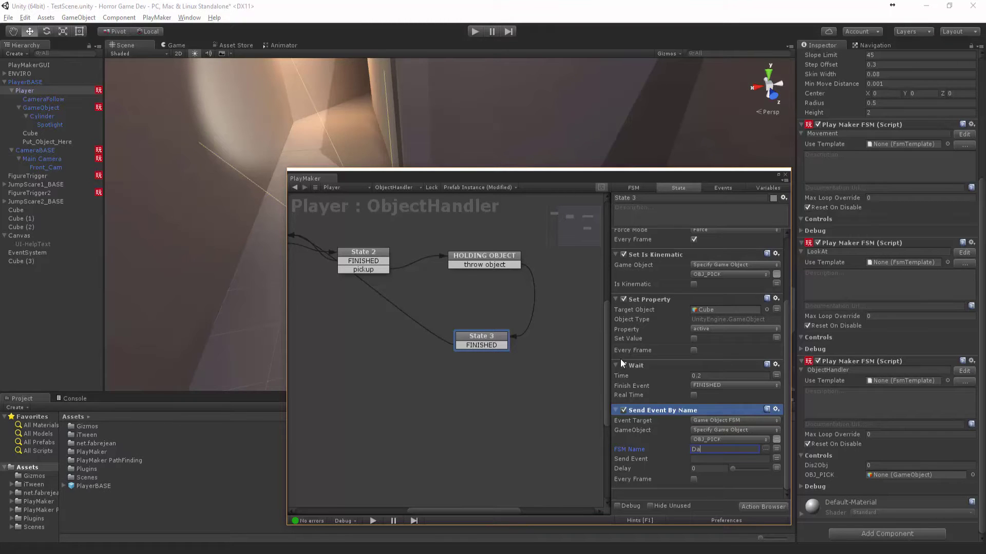
type("mageSystem")
key("Tab")
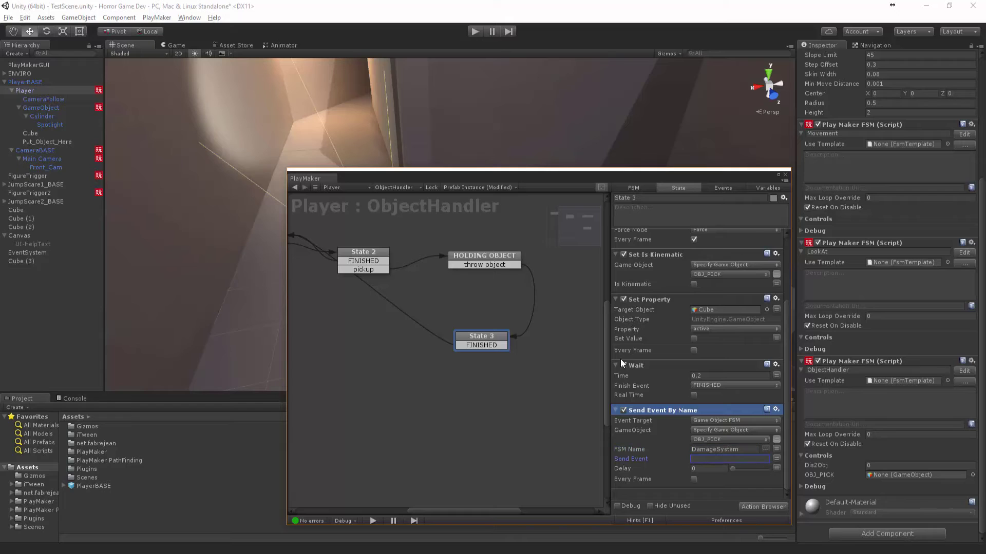